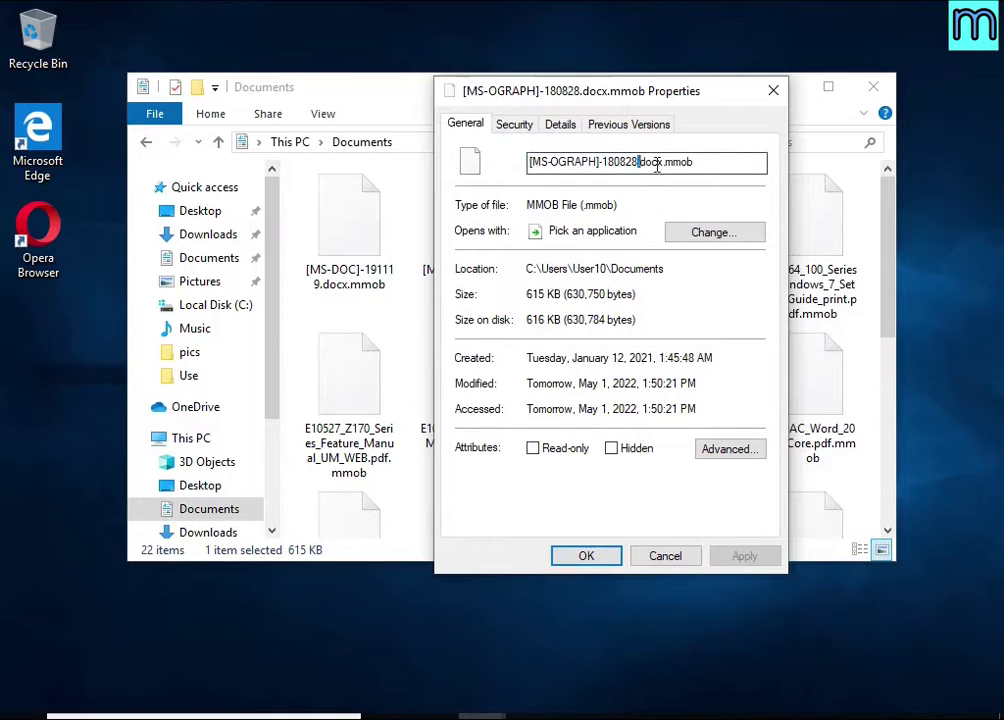
Check the .mmob extension and file type in the properties of [MS-OGRAPH]-180828.docx.mmob, and close the properties
drag(640, 161, 694, 161)
drag(527, 205, 562, 205)
click(773, 91)
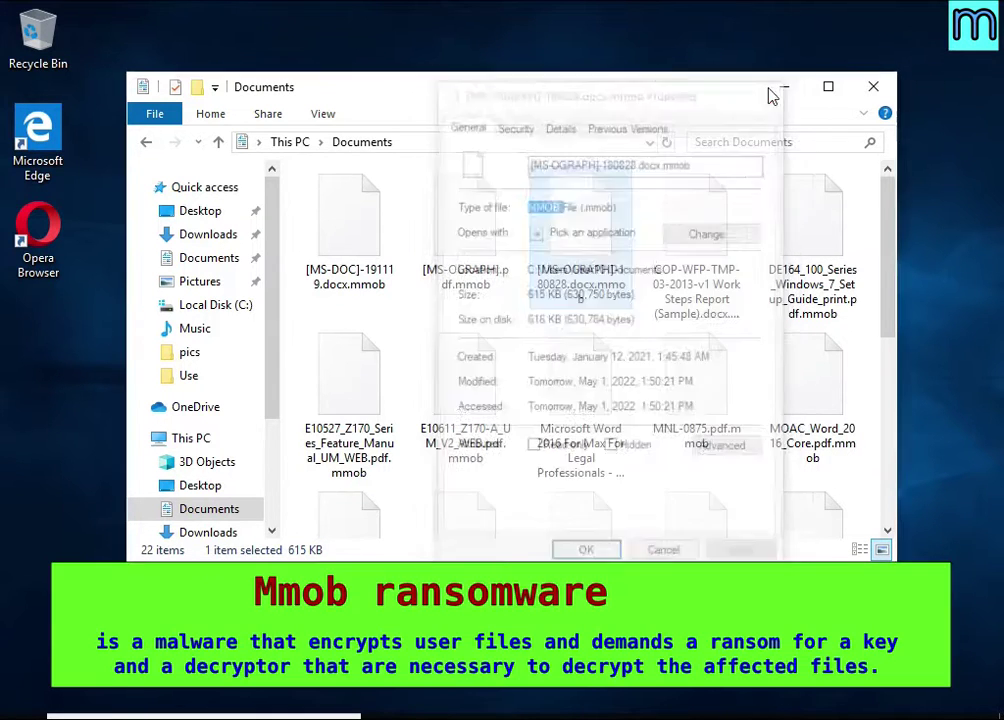
Rename [MS-OGRAPH]-180828.docx.mmob to [MS-OGRAPH]-180828.docx and accept the extension change
right_click(589, 227)
click(680, 456)
key(End)
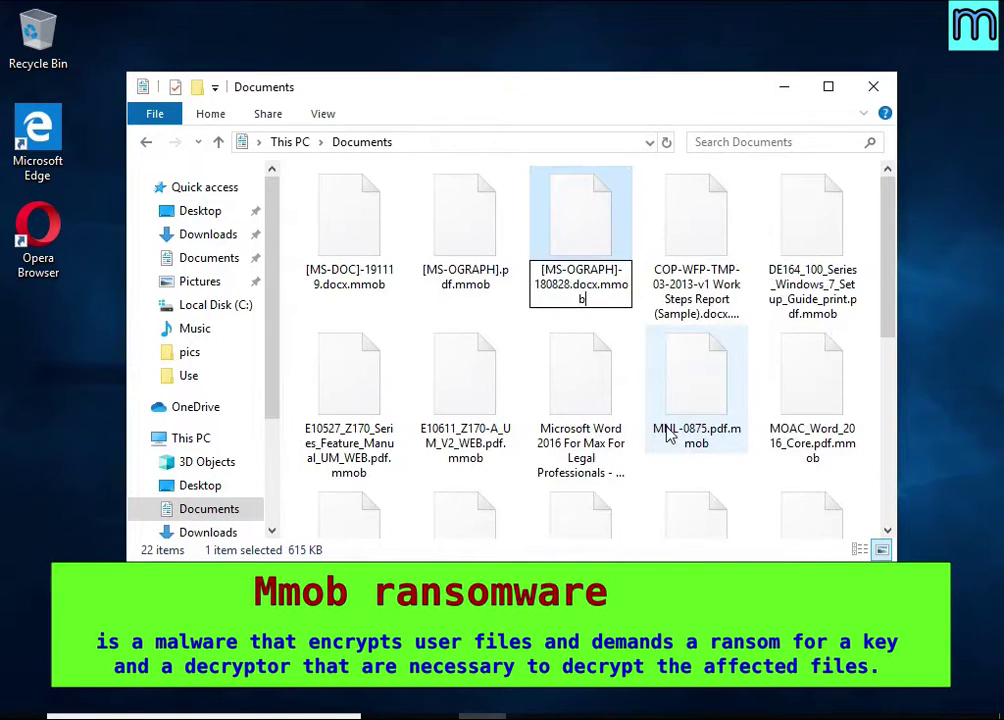
key(BackSpace)
key(BackSpace)
key(BackSpace)
key(BackSpace)
key(BackSpace)
key(Return)
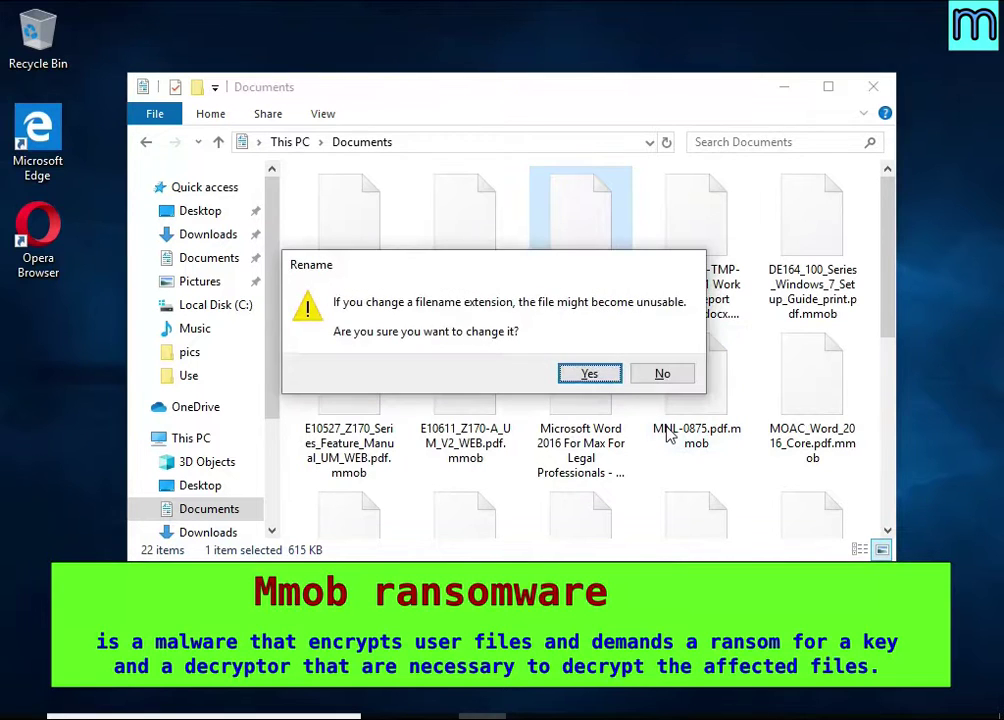
click(587, 372)
Try to open [MS-OGRAPH]-180828.docx in LibreOffice with file repair, and dismiss the resulting message
double_click(590, 215)
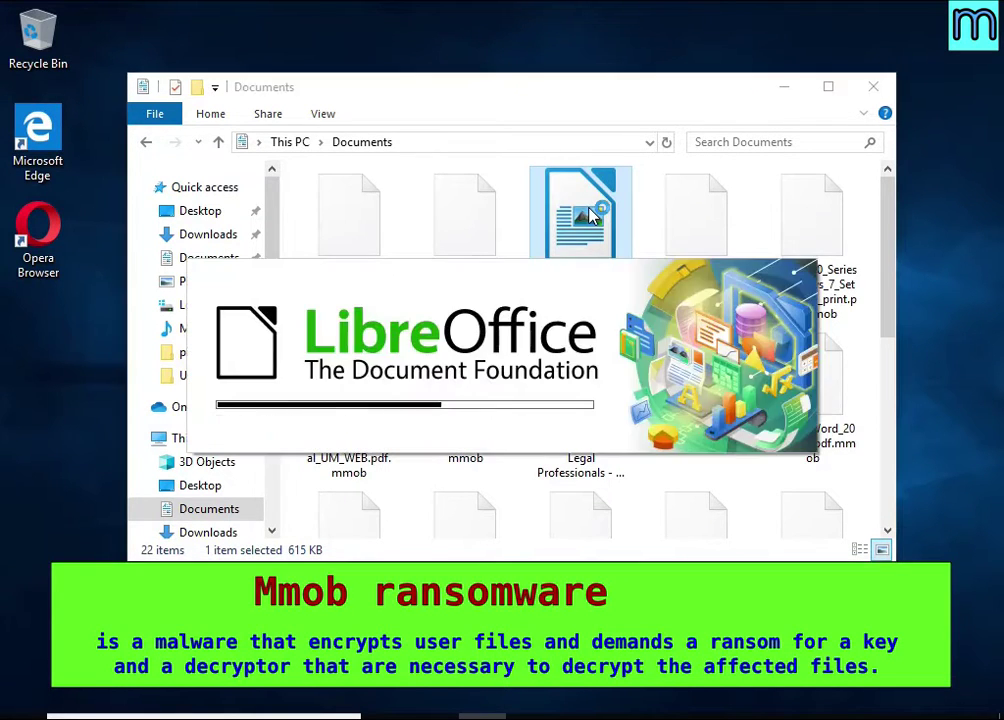
double_click(537, 258)
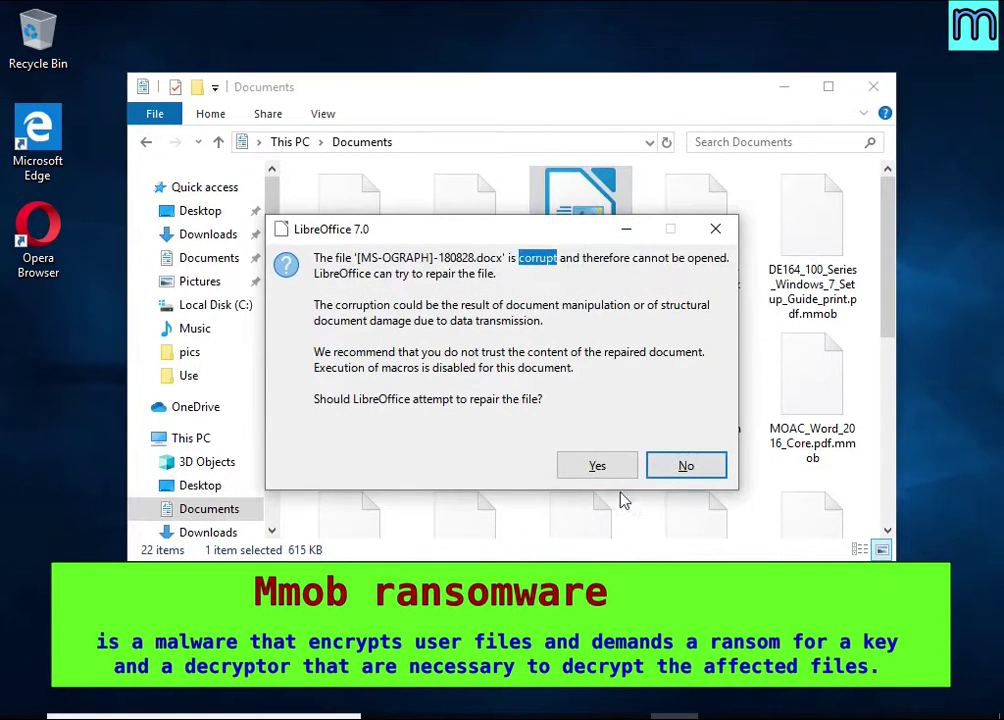
click(600, 466)
triple_click(579, 328)
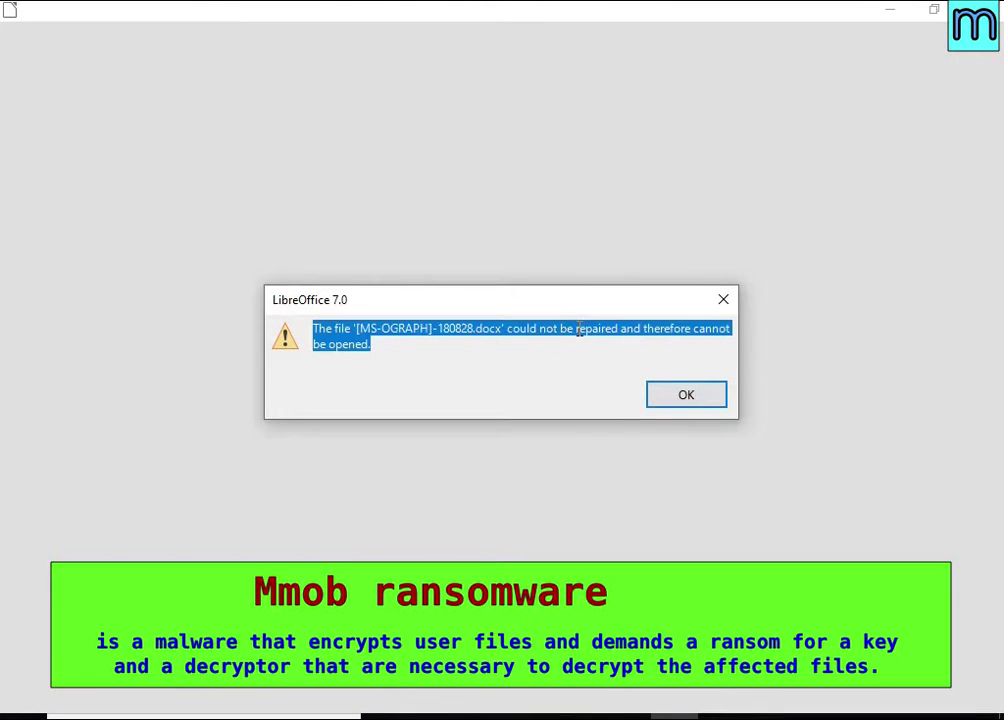
click(685, 402)
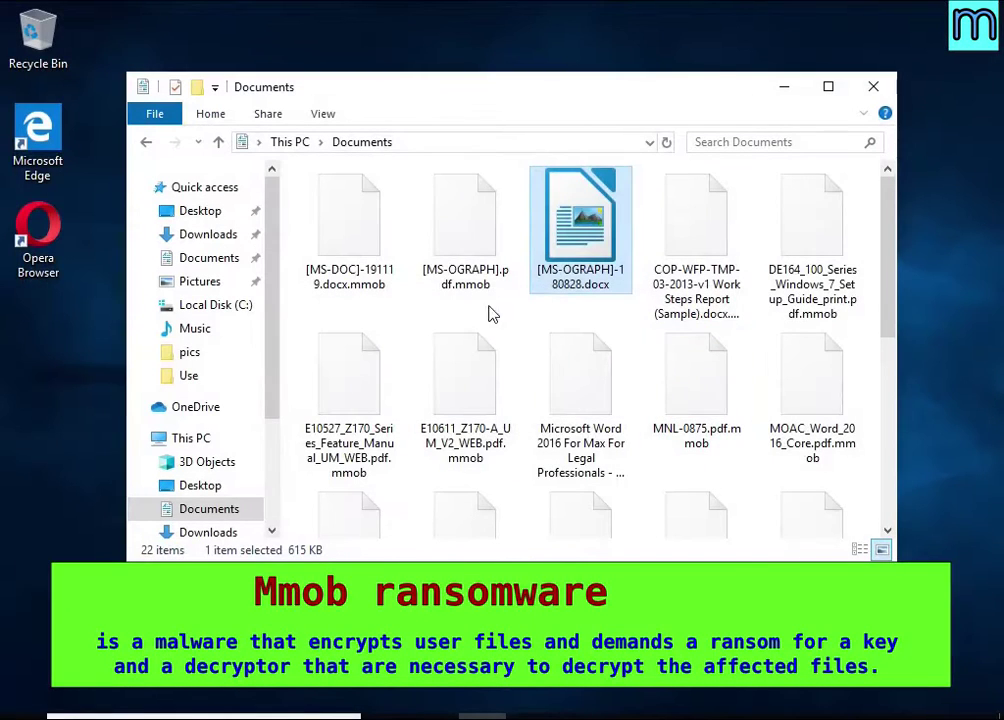
Rename [MS-OGRAPH].pdf.mmob to [MS-OGRAPH].pdf and accept the extension change
right_click(465, 200)
click(552, 429)
key(End)
key(BackSpace)
key(BackSpace)
key(BackSpace)
key(BackSpace)
key(BackSpace)
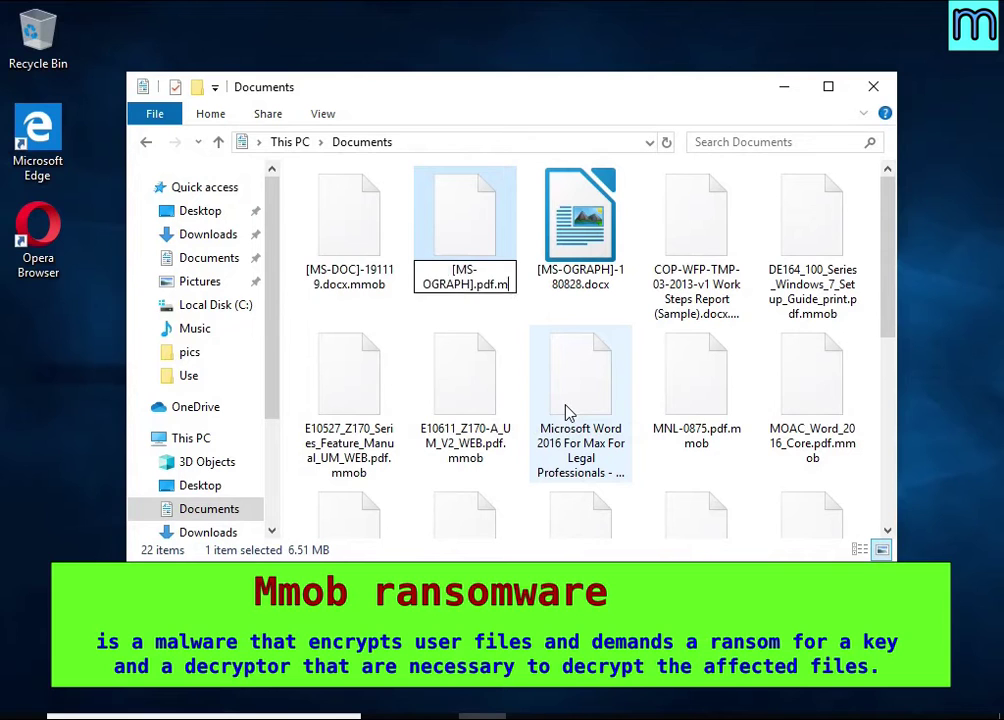
key(Return)
click(587, 372)
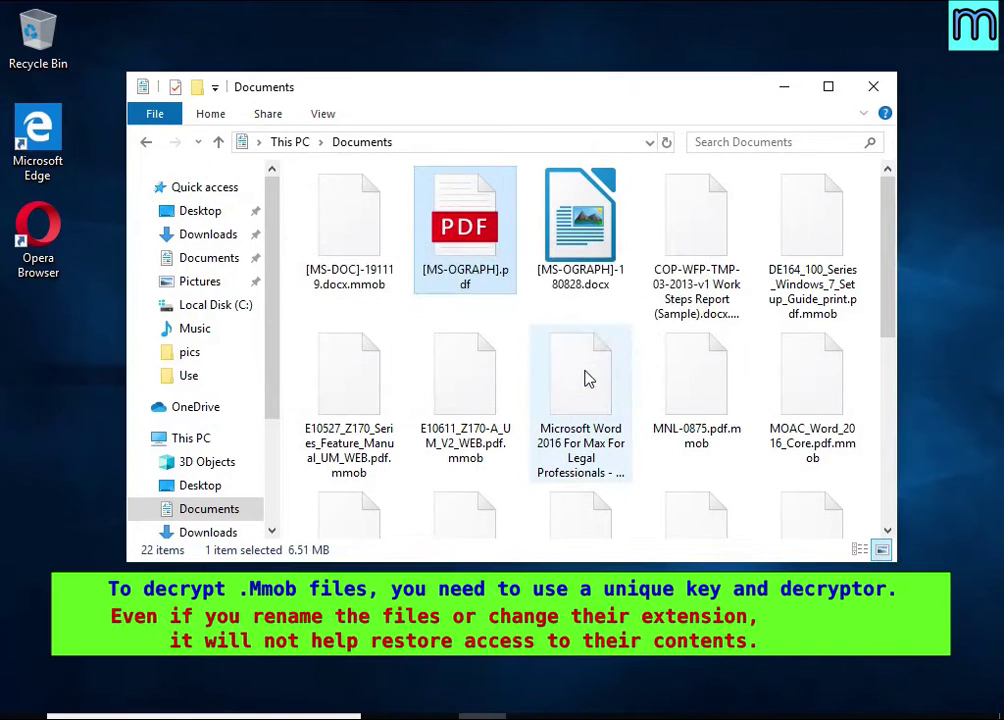
Try to open [MS-OGRAPH].pdf from the Documents folder
double_click(452, 230)
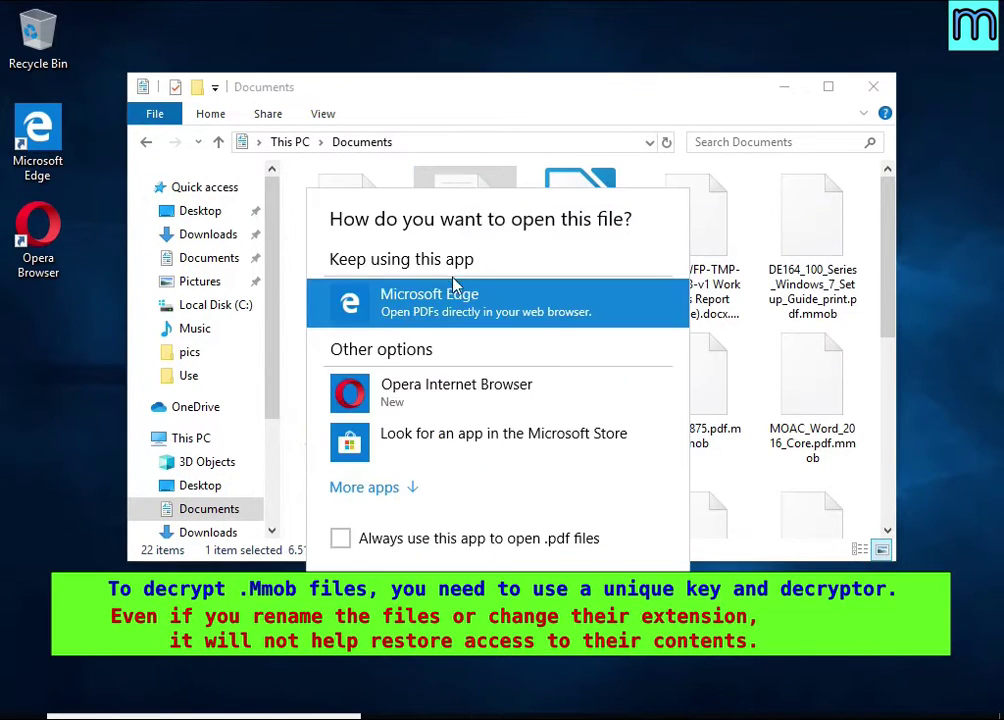
click(455, 228)
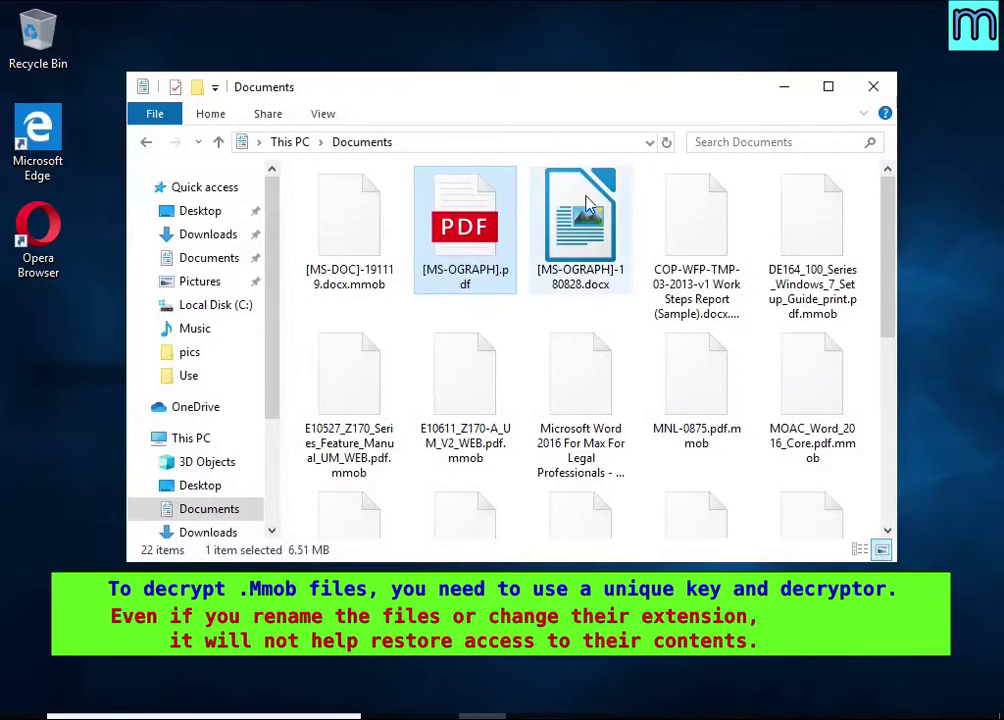
Try to open Chrysanthemum.jpg.mmob and Desert.jpg.mmob in the Pictures folder, cancelling each app selection prompt
click(199, 282)
double_click(587, 280)
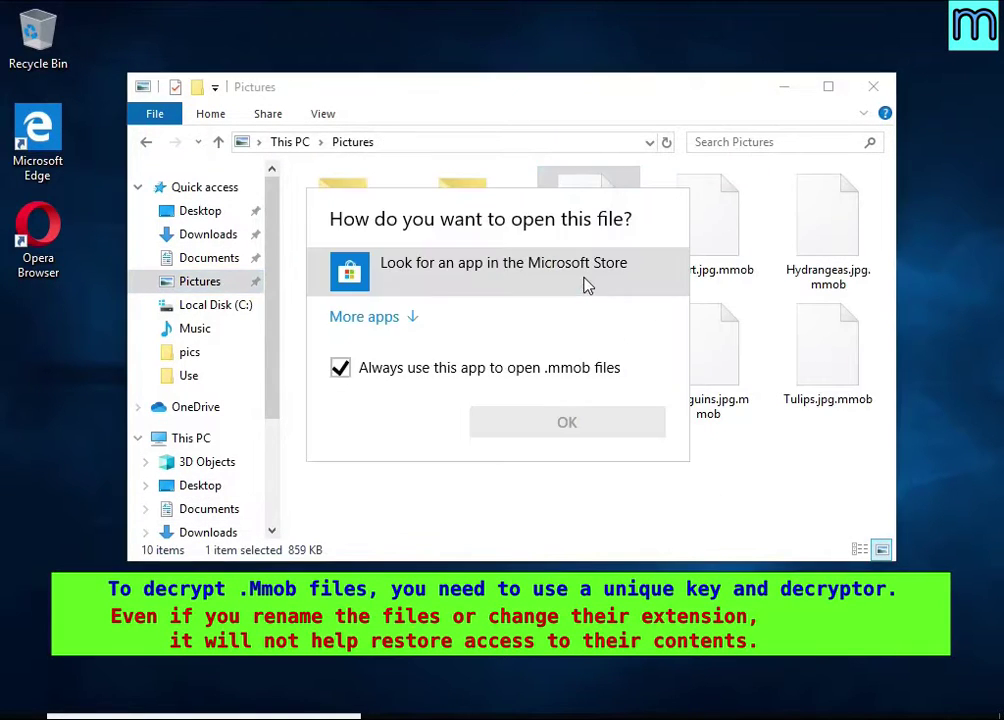
key(Escape)
double_click(698, 240)
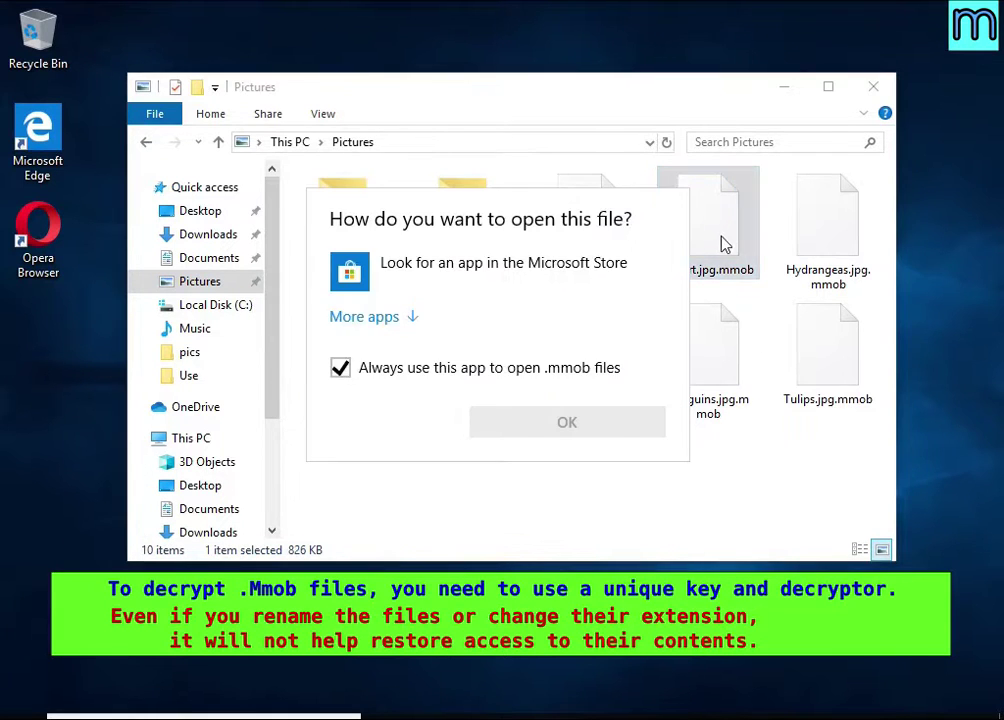
key(Escape)
Rename Desert.jpg.mmob to Desert.jpg and accept the extension change
right_click(722, 242)
click(782, 460)
key(End)
key(BackSpace)
key(BackSpace)
key(BackSpace)
key(BackSpace)
key(BackSpace)
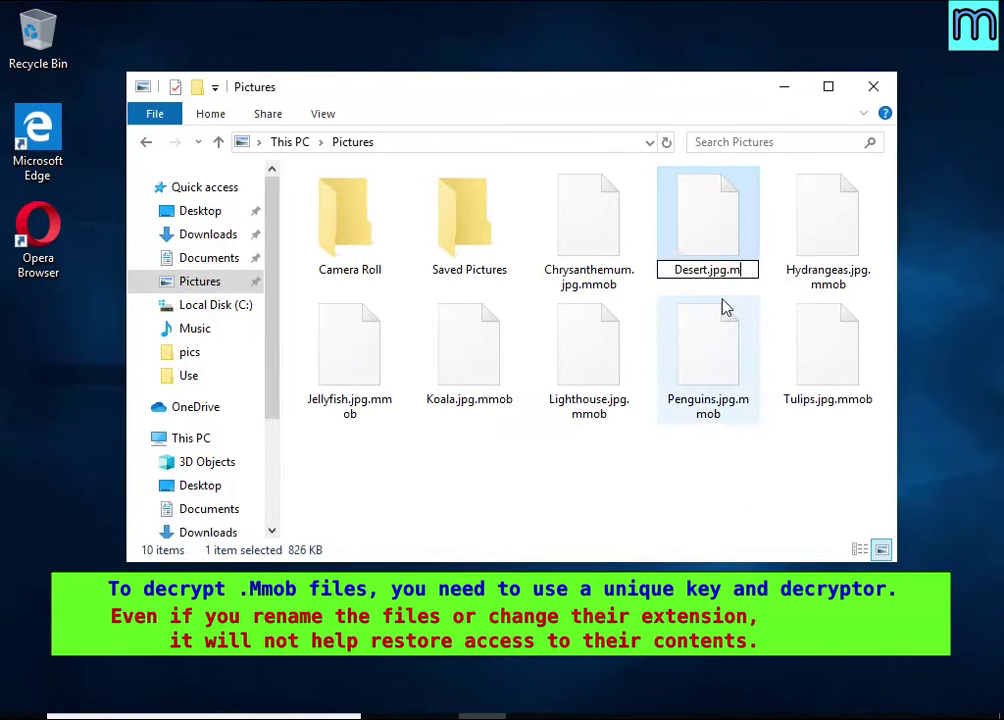
key(Return)
click(590, 374)
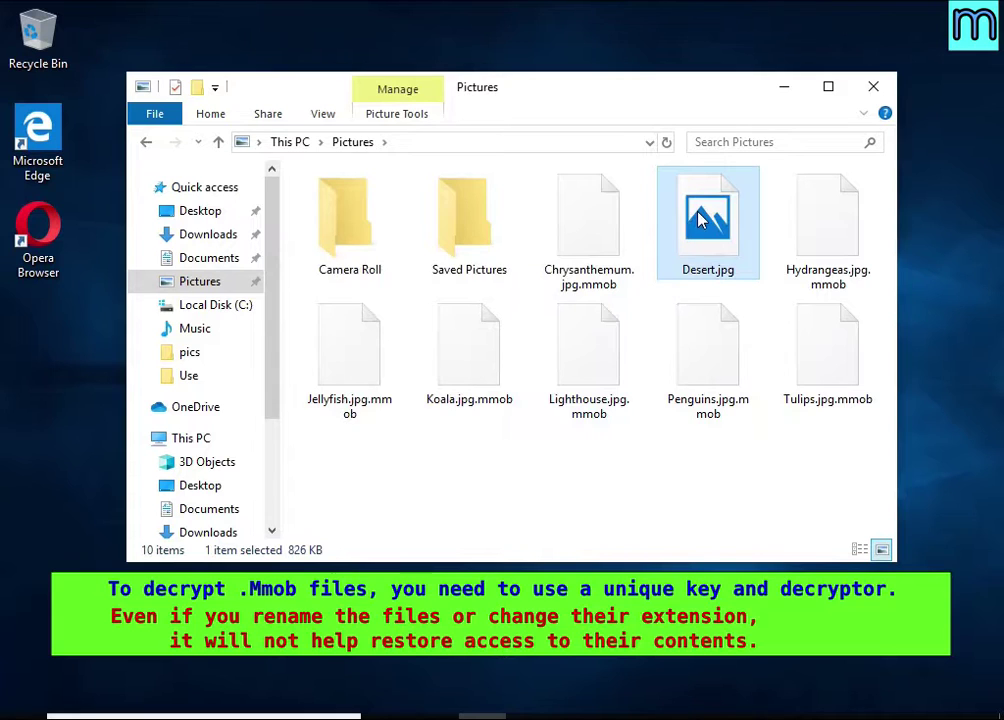
Try to view Desert.jpg in Photos, and close the viewer
double_click(665, 276)
key(Escape)
key(Return)
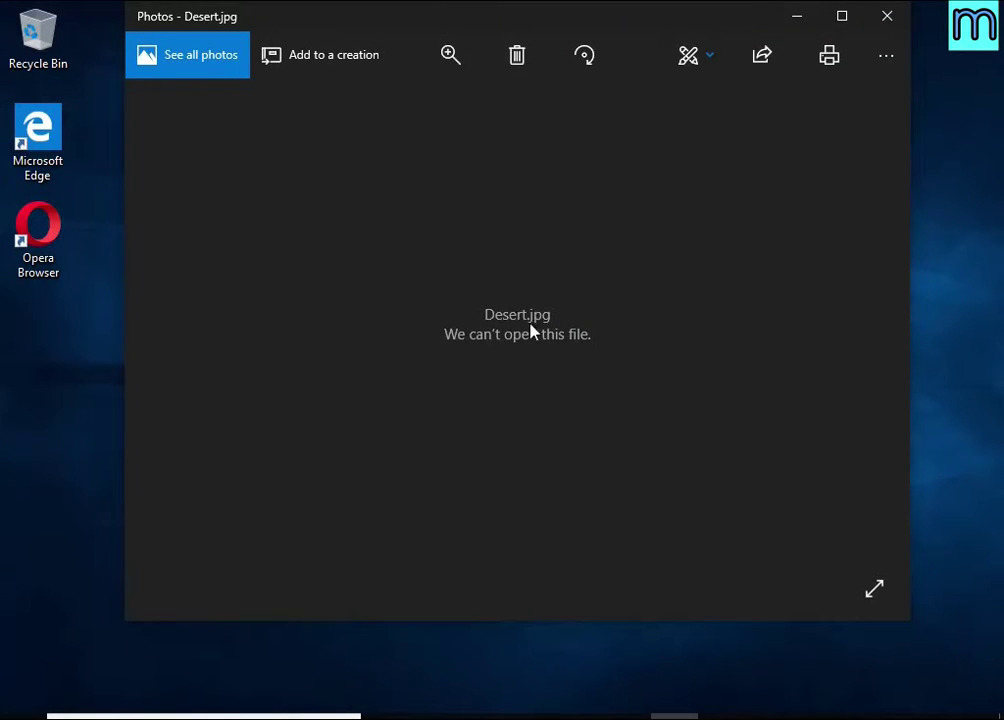
click(887, 16)
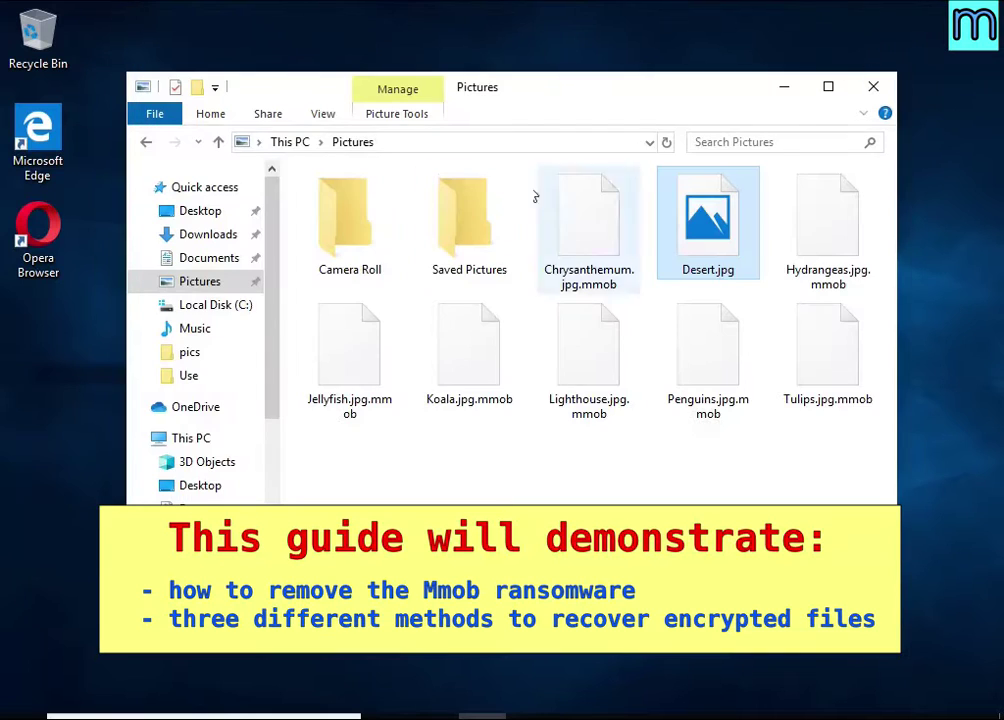
Open the _readme.txt ransom note on Local Disk (C:), read the line about encrypted files, and close it
click(222, 305)
click(327, 350)
double_click(514, 350)
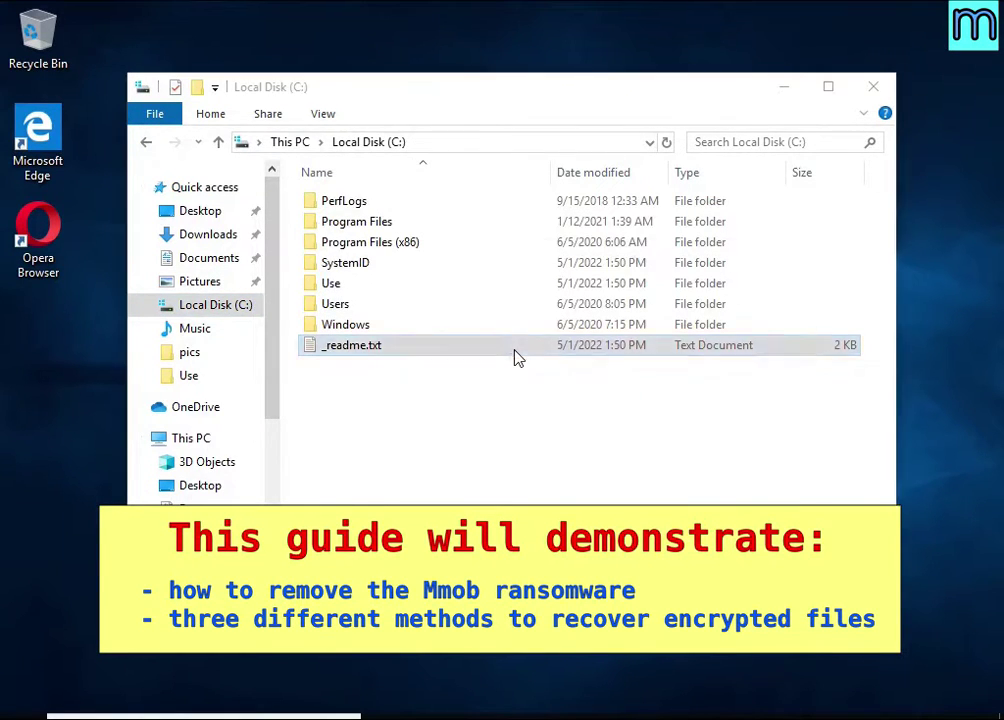
drag(175, 240, 840, 238)
double_click(820, 238)
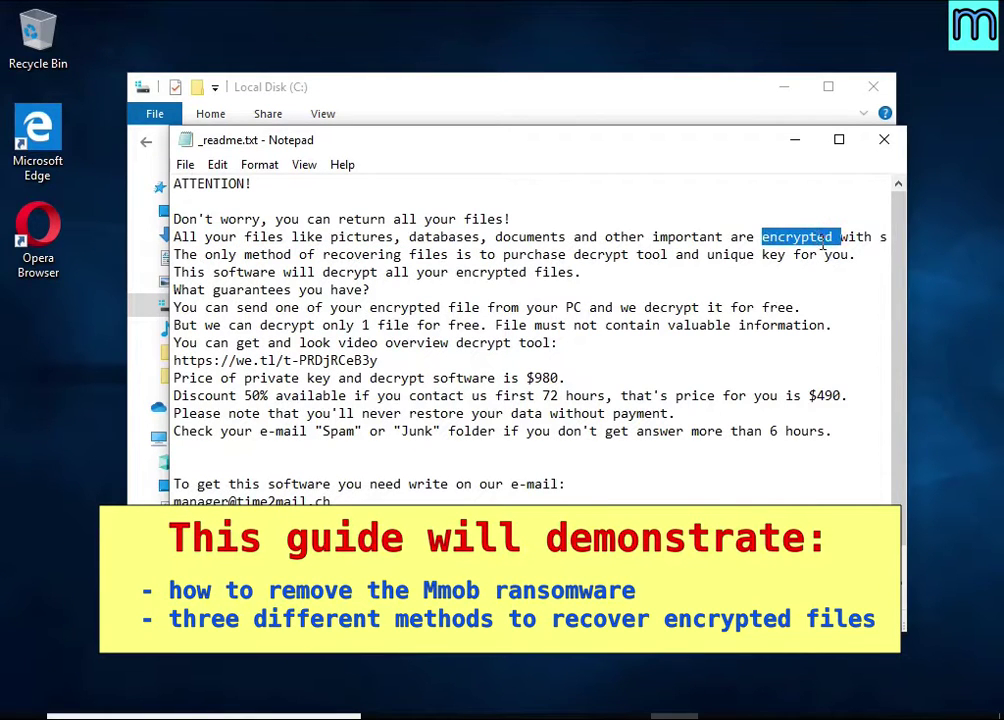
click(886, 141)
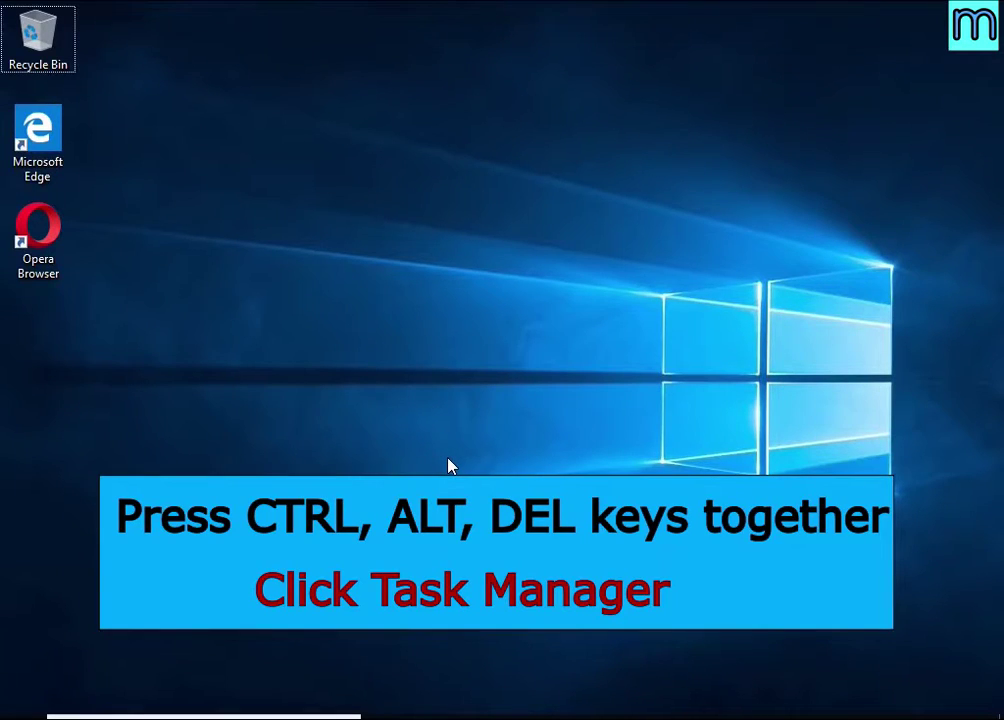
Open Task Manager and end the malicious background process DB07.exe (32 bit)
key(ctrl+alt+Delete)
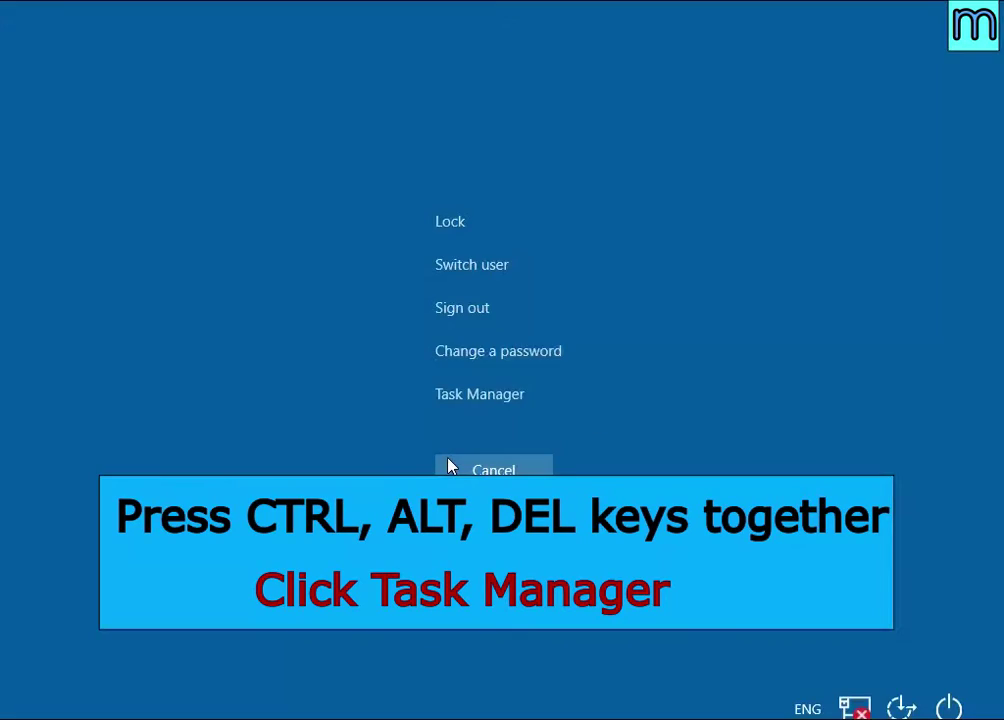
click(512, 400)
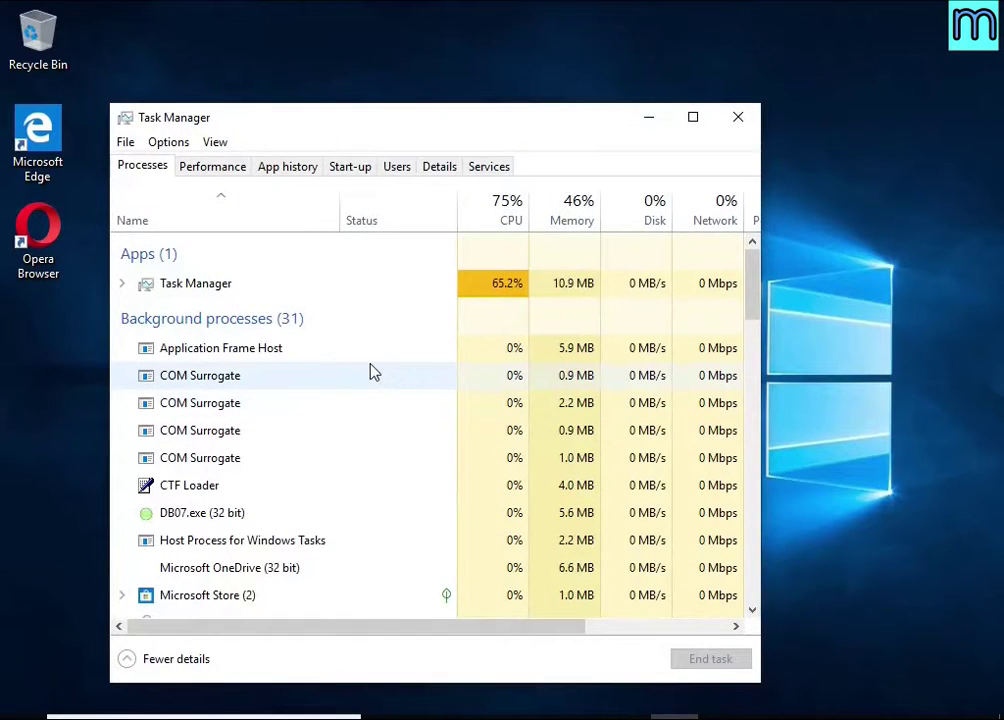
scroll(372, 372, down, 2)
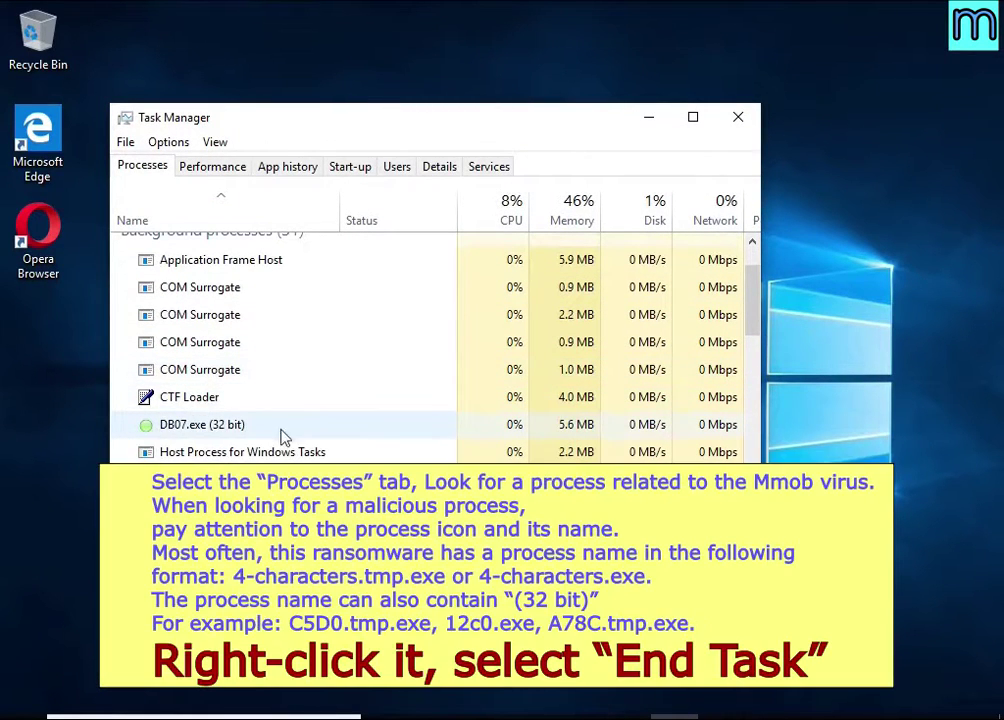
click(384, 429)
right_click(390, 437)
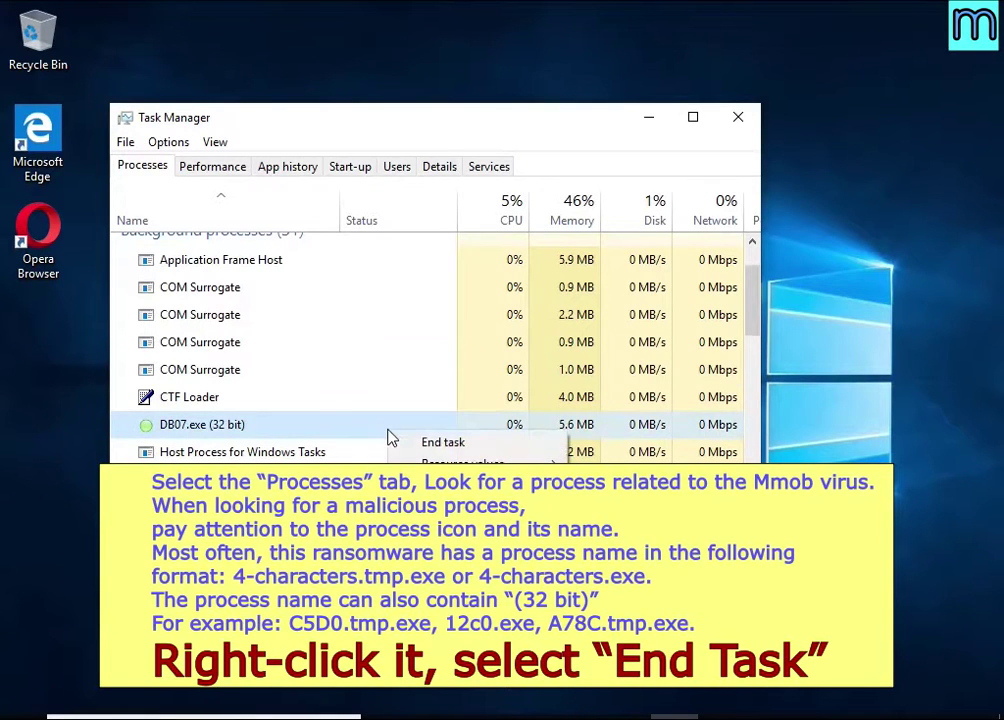
click(511, 447)
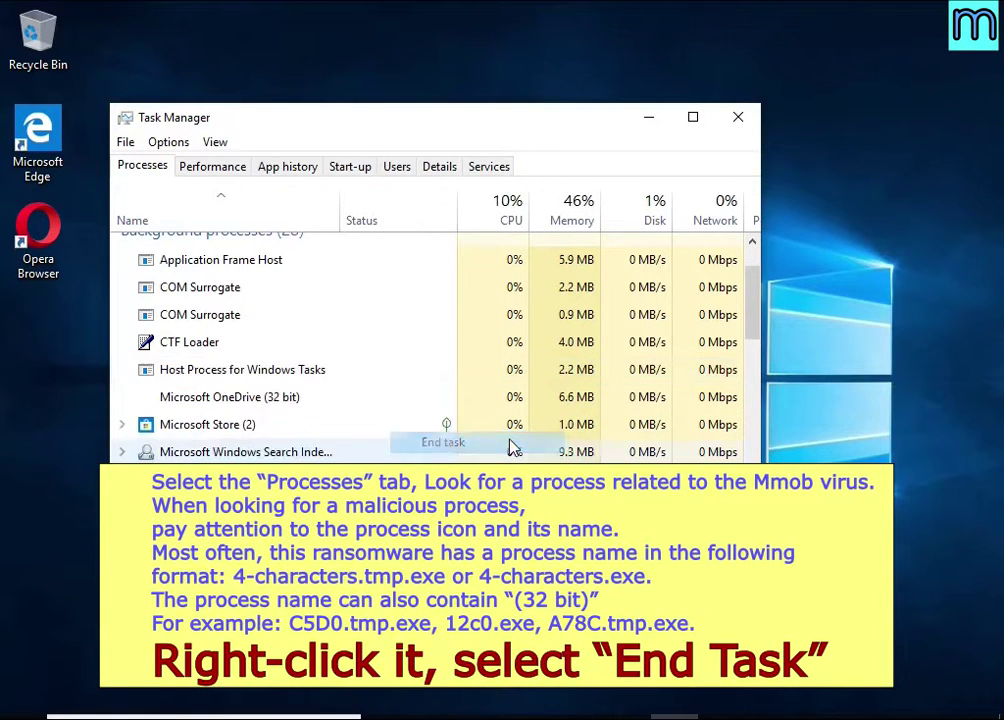
Review the remaining background and Windows processes for other suspicious entries
scroll(320, 405, down, 3)
scroll(308, 400, down, 7)
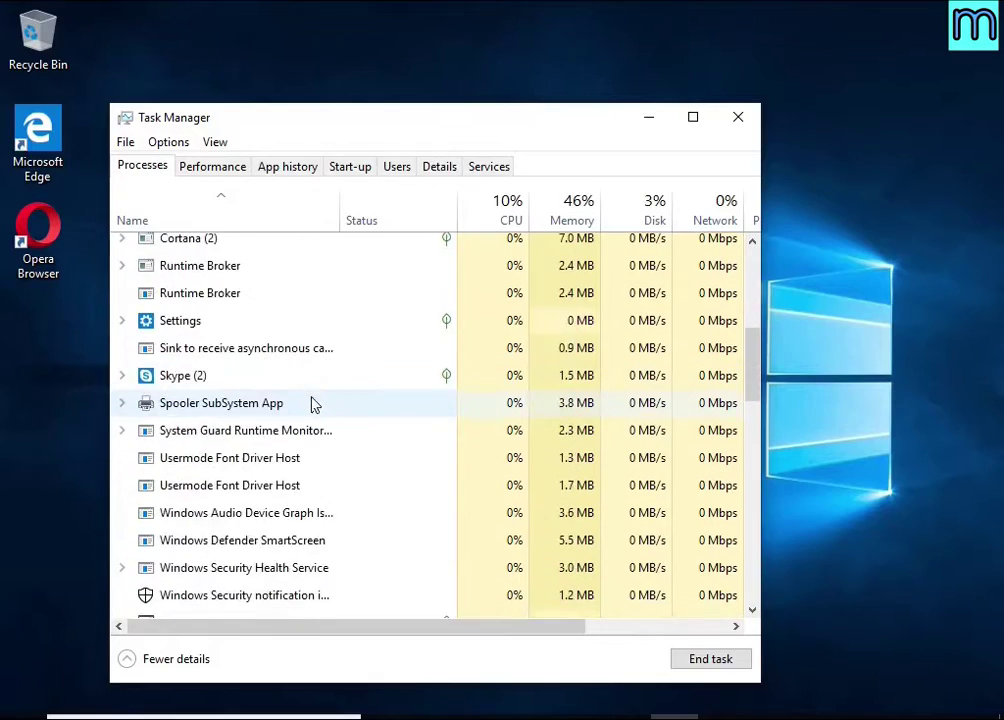
scroll(308, 398, down, 8)
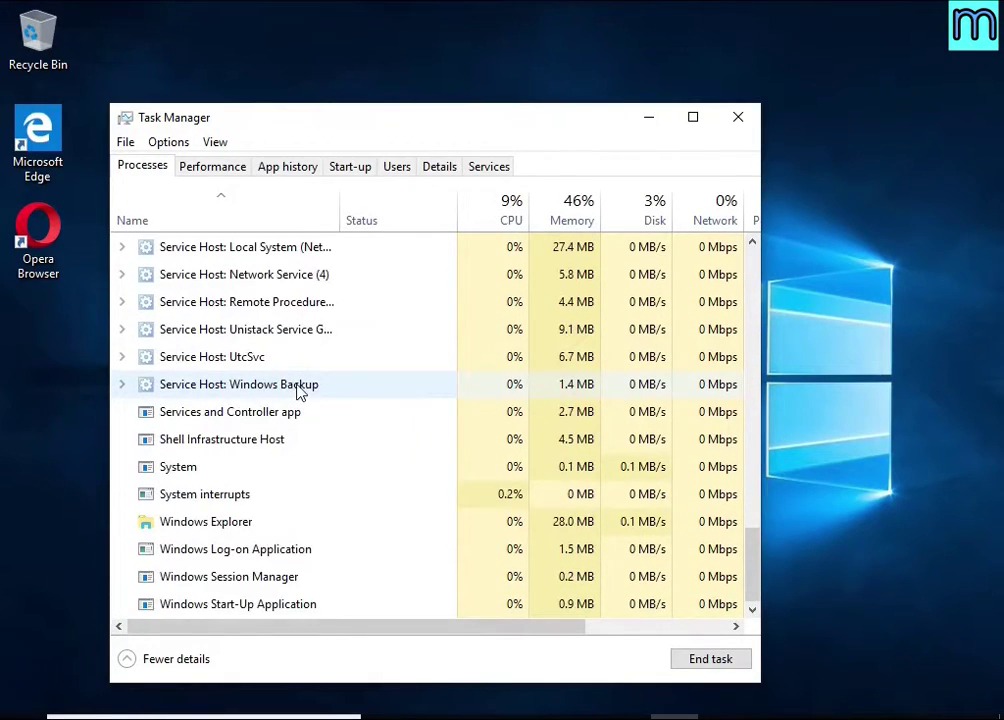
scroll(297, 392, up, 7)
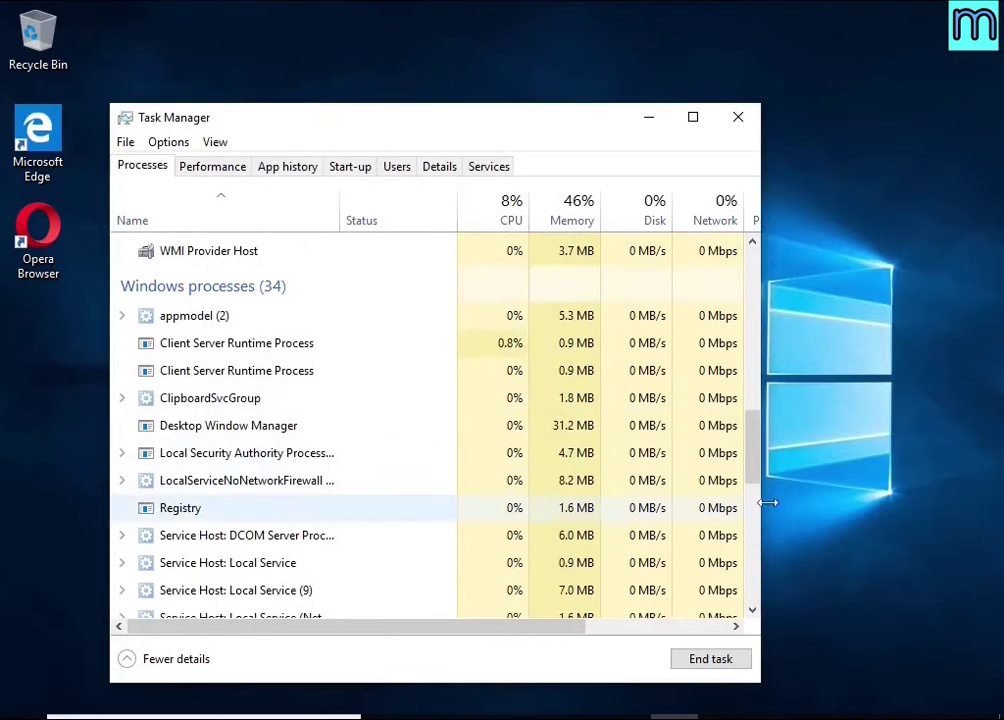
drag(760, 475, 764, 269)
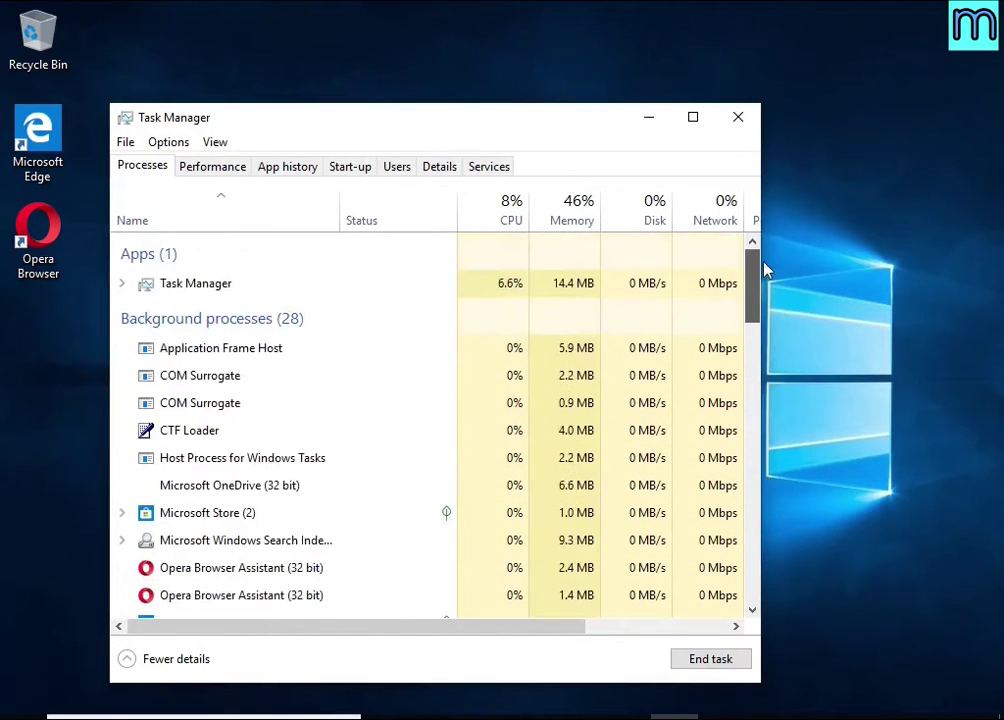
Disable DB07.exe among the start-up programs and close Task Manager
click(352, 170)
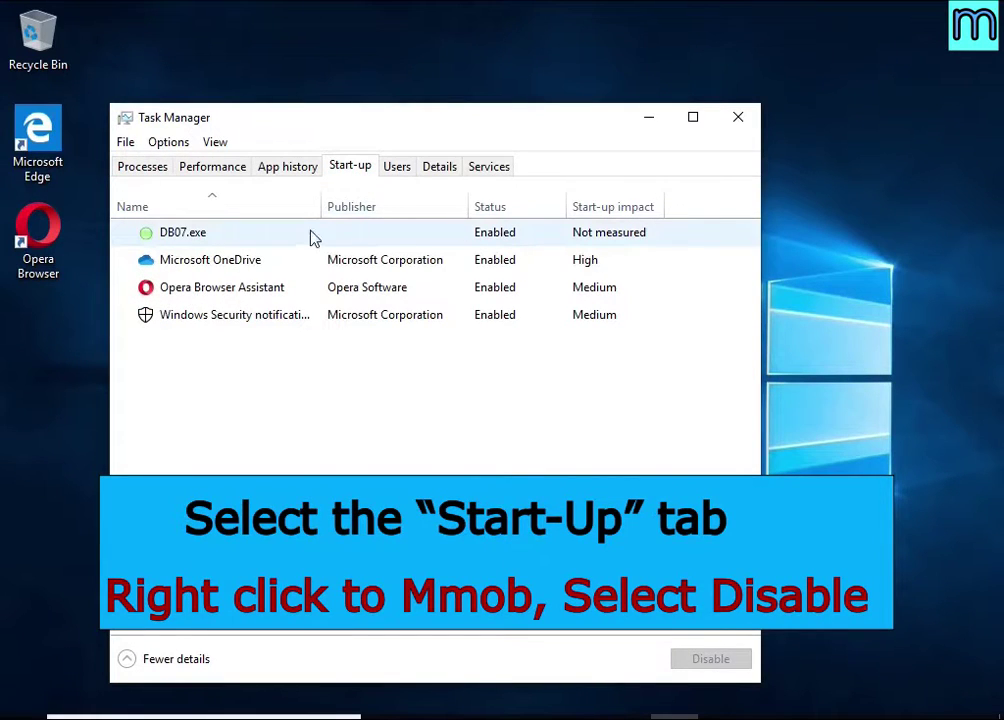
click(543, 242)
right_click(545, 245)
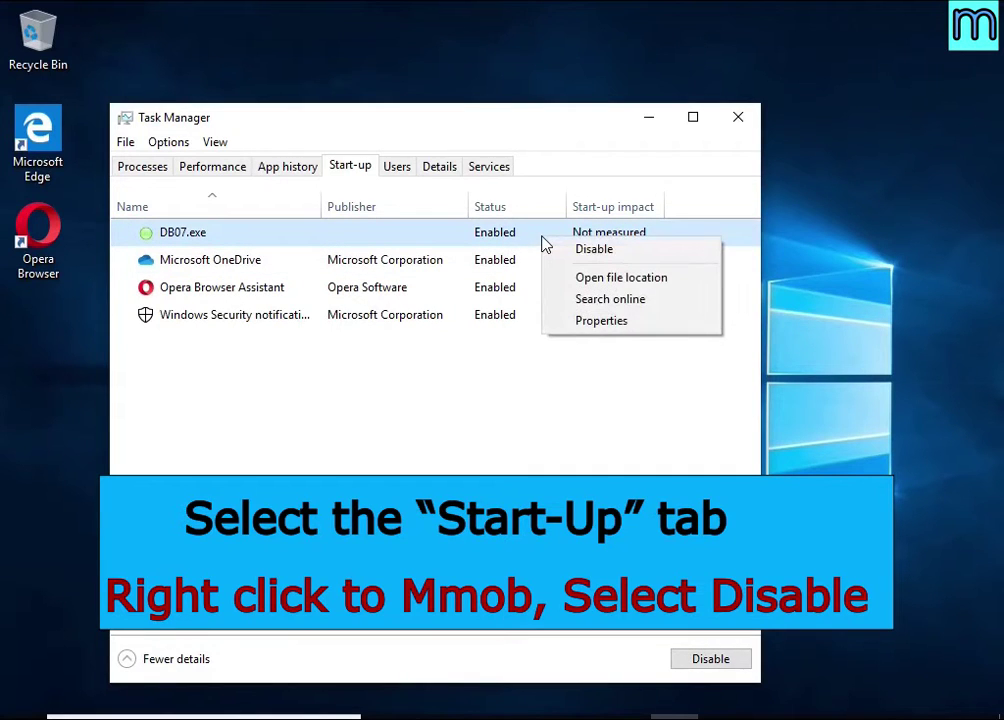
click(667, 254)
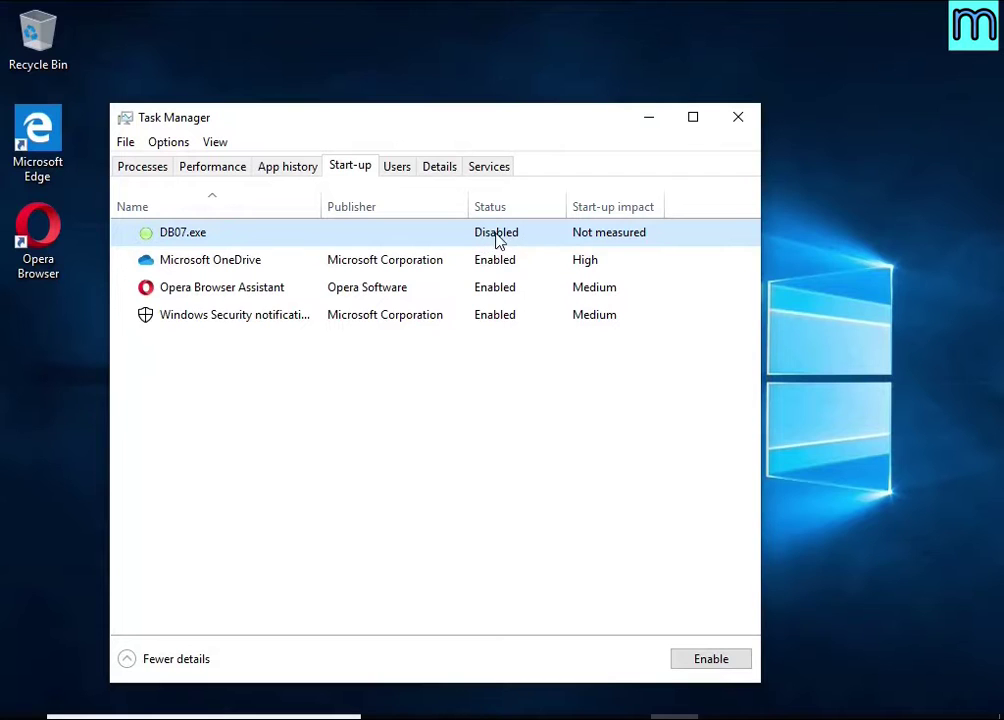
click(737, 119)
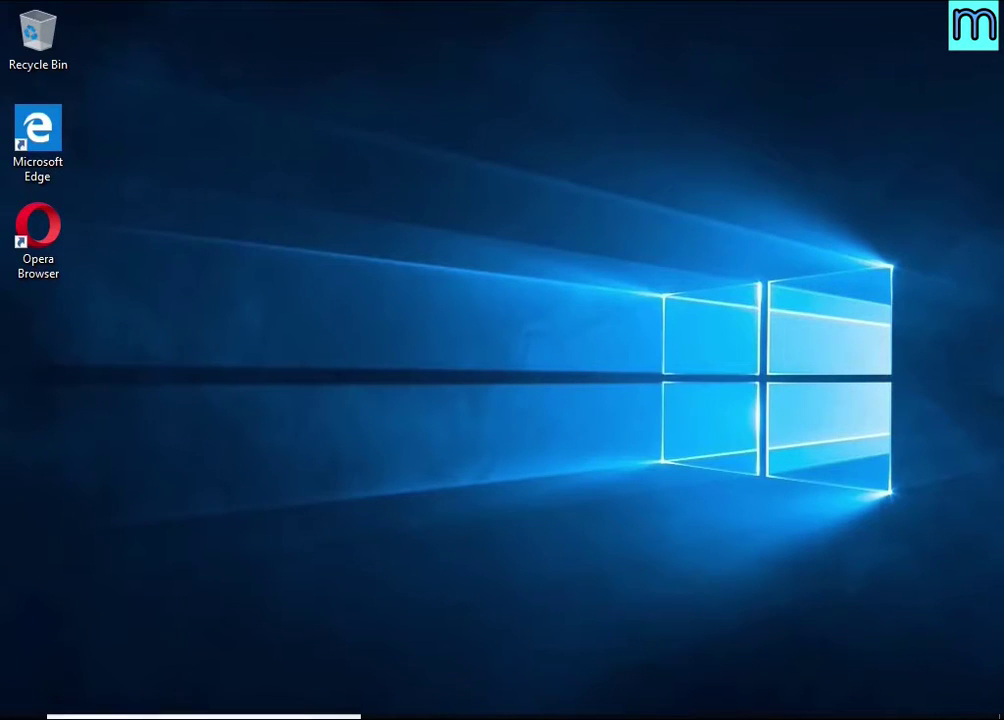
Open Task Scheduler and list the tasks in the Task Scheduler Library
key(super+s)
text(tas)
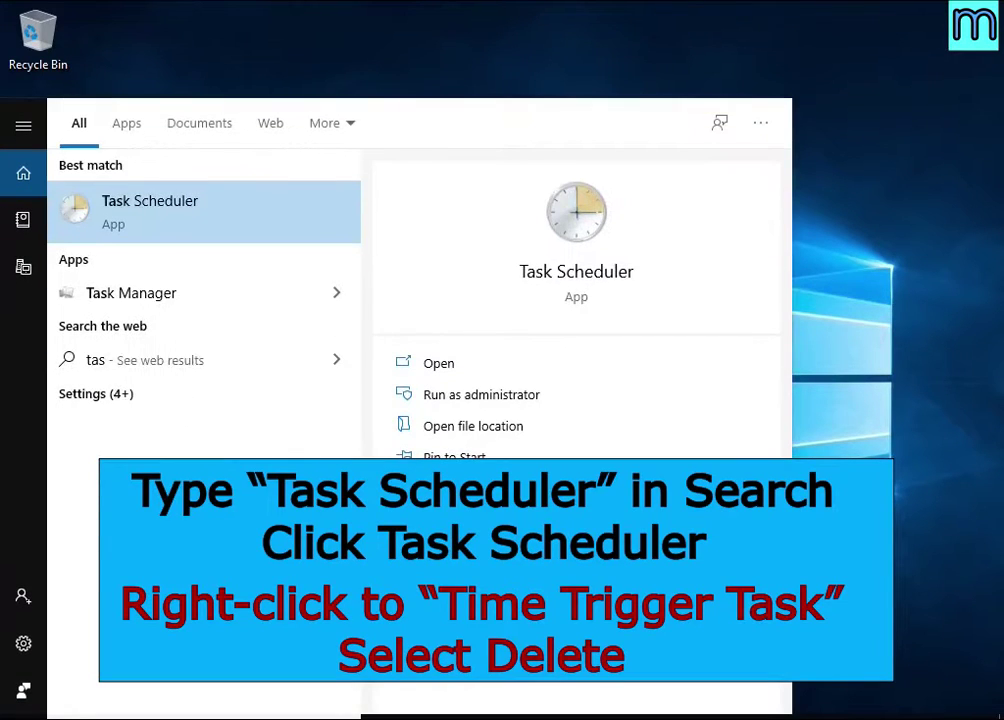
text(k she)
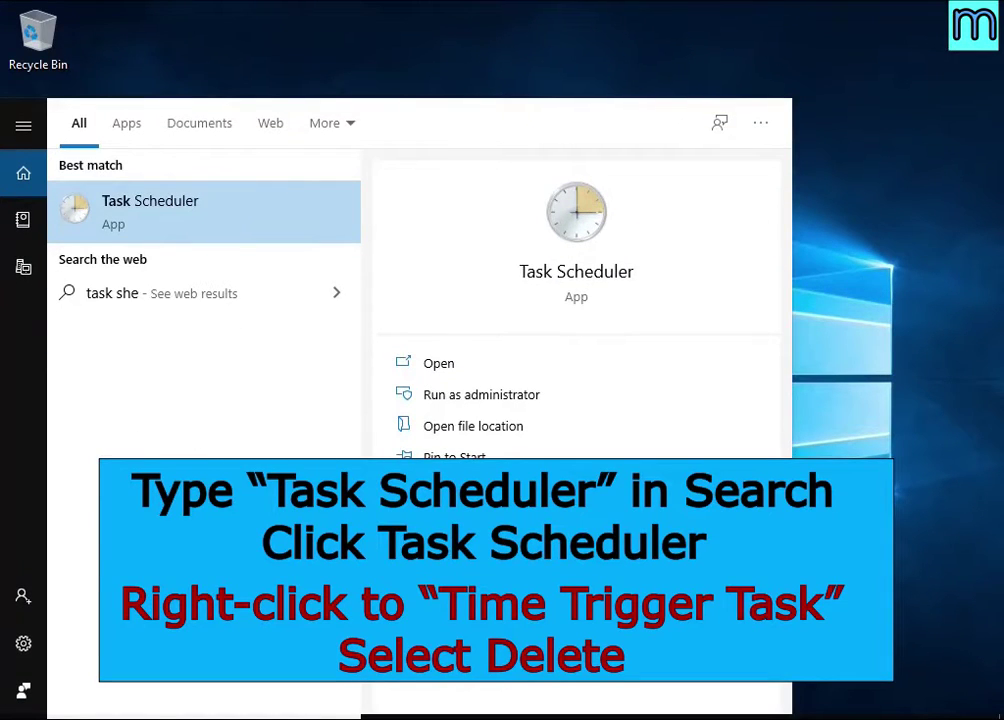
click(243, 229)
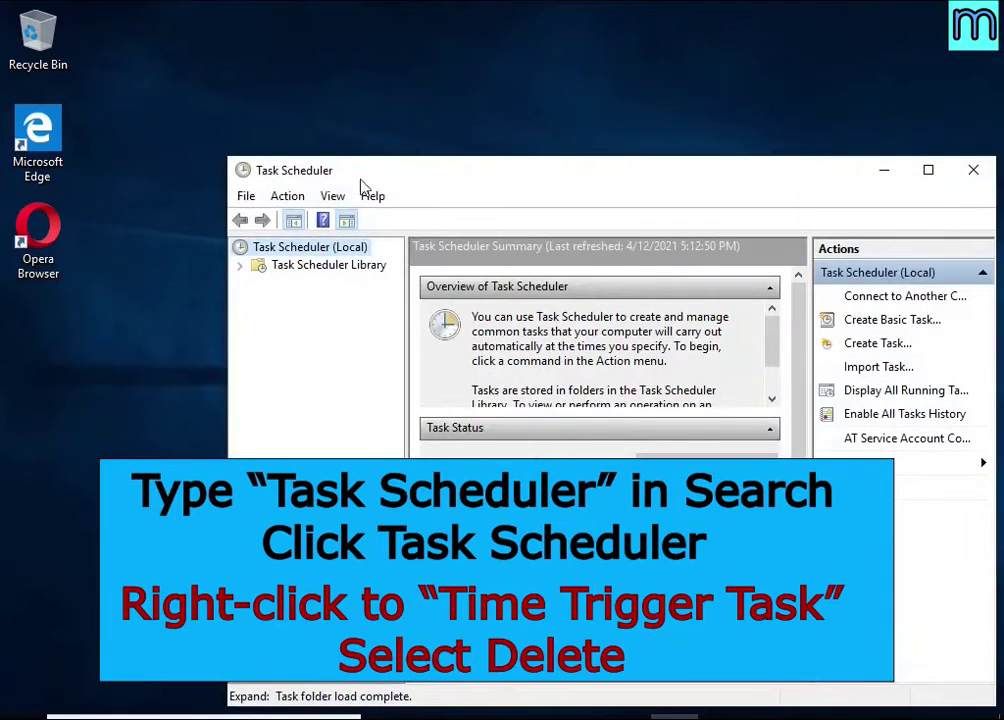
drag(361, 182, 307, 107)
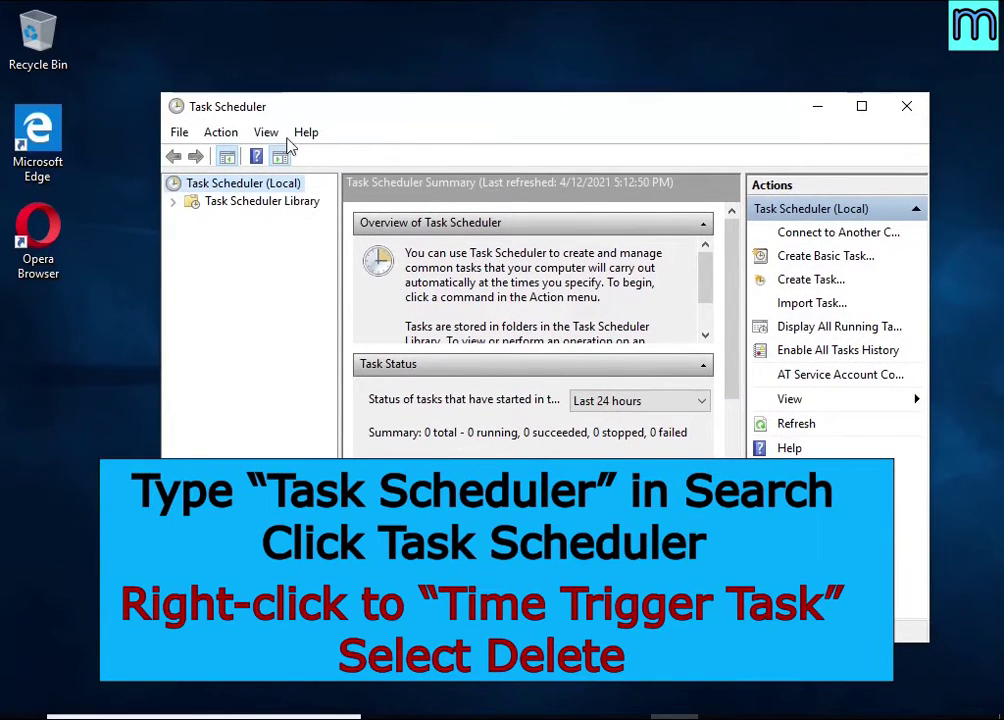
click(295, 202)
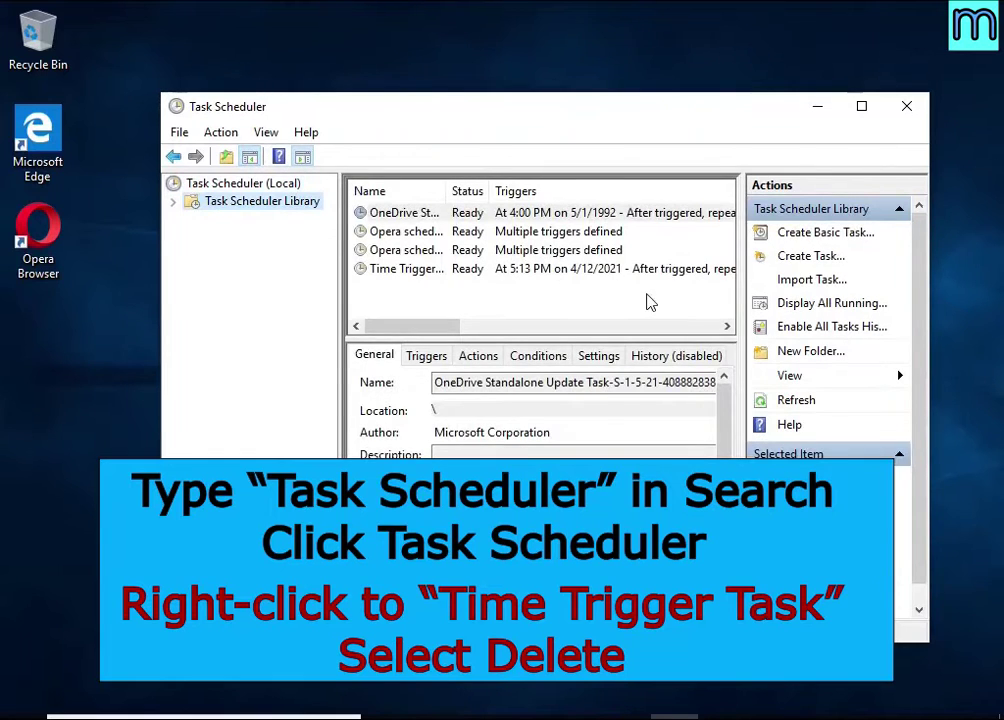
Delete the Time Trigger Task from the library, confirm the deletion and close Task Scheduler
click(648, 270)
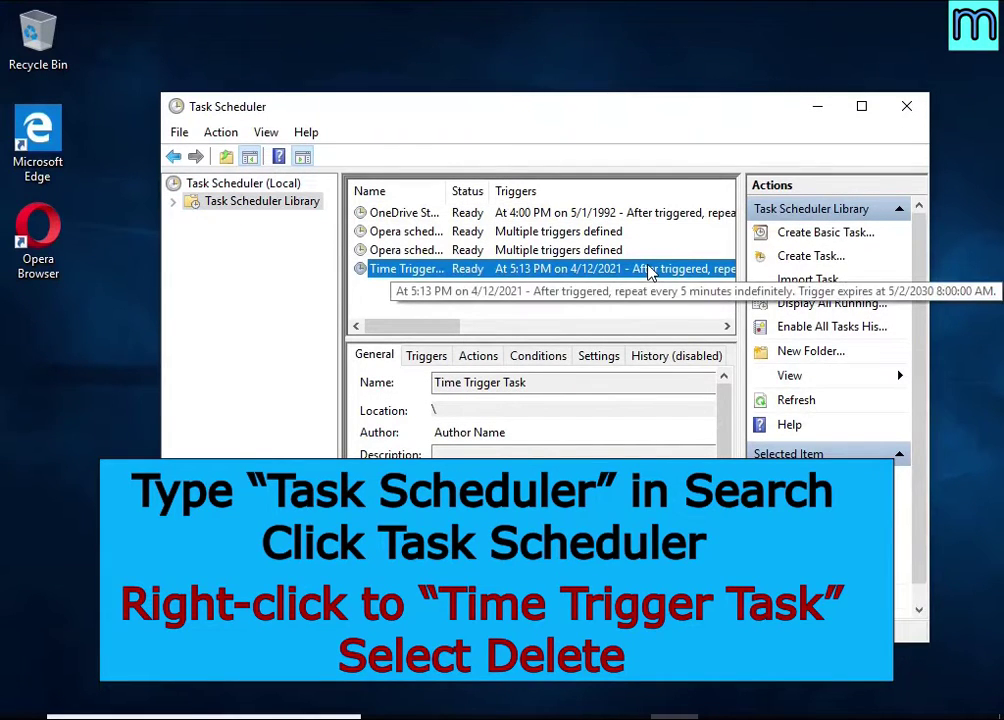
right_click(648, 270)
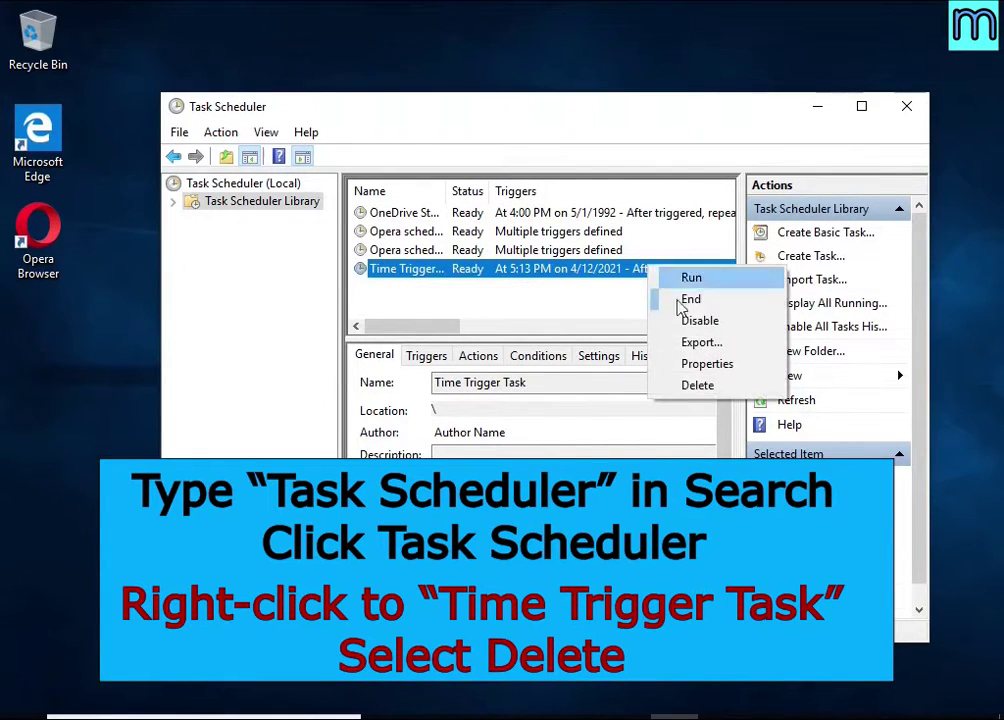
click(737, 390)
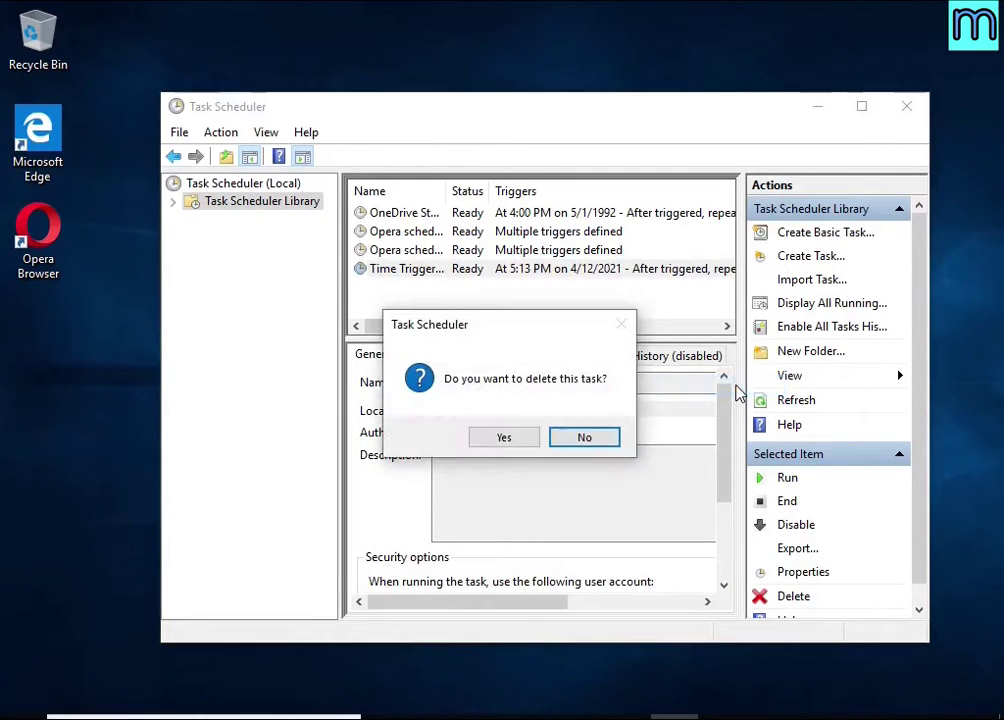
click(506, 444)
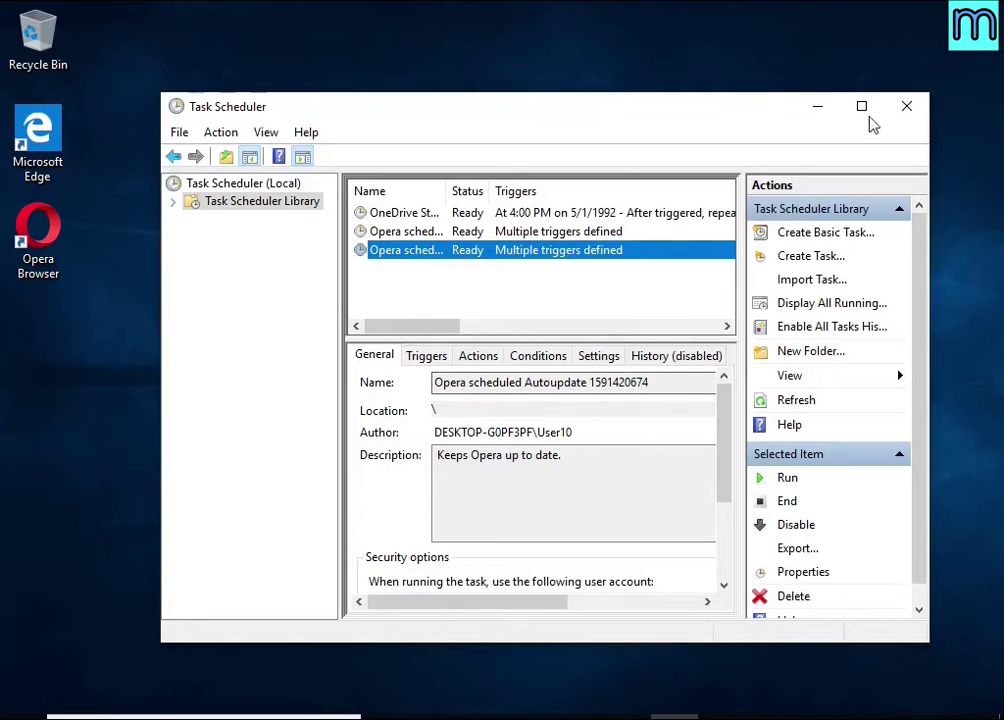
click(907, 112)
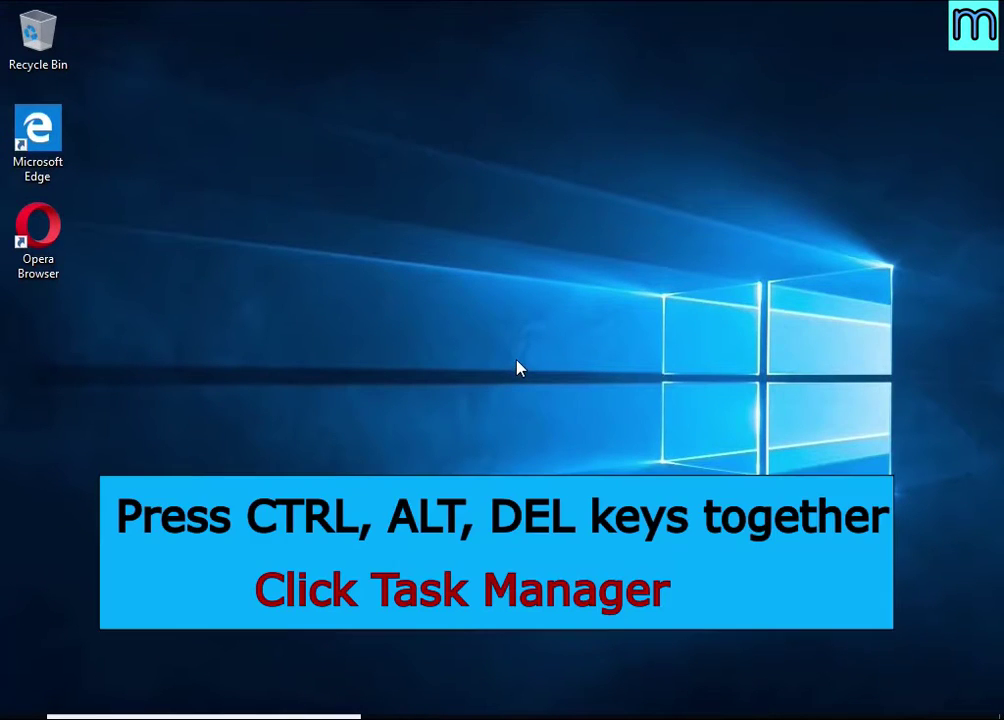
Open the file location of the DB07.exe start-up entry from Task Manager, and close Task Manager
key(ctrl+alt+Delete)
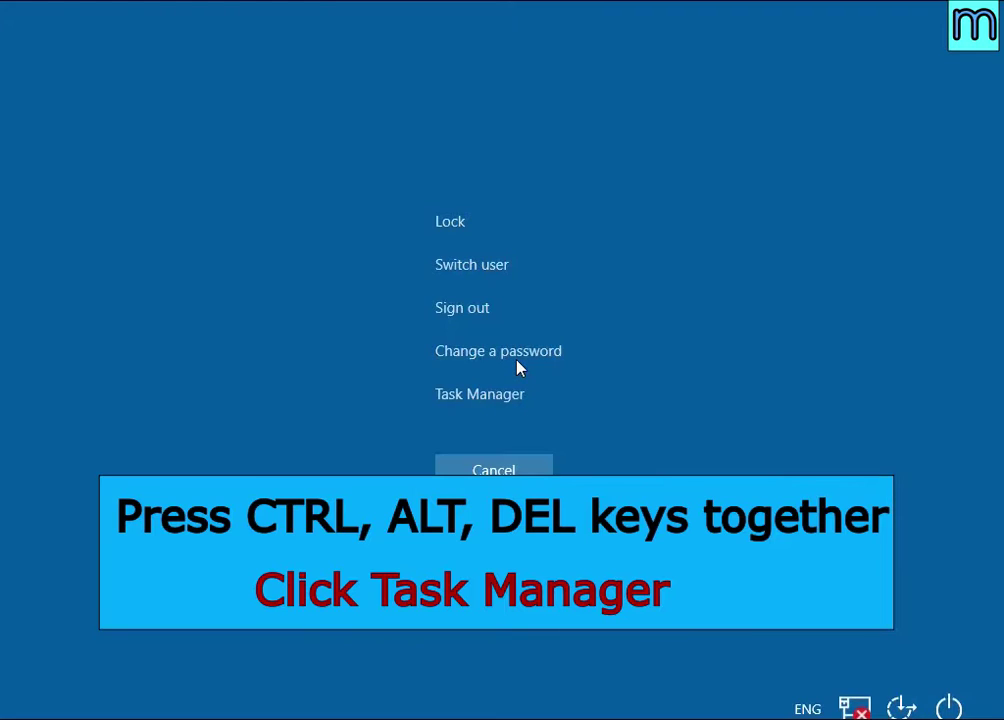
click(491, 401)
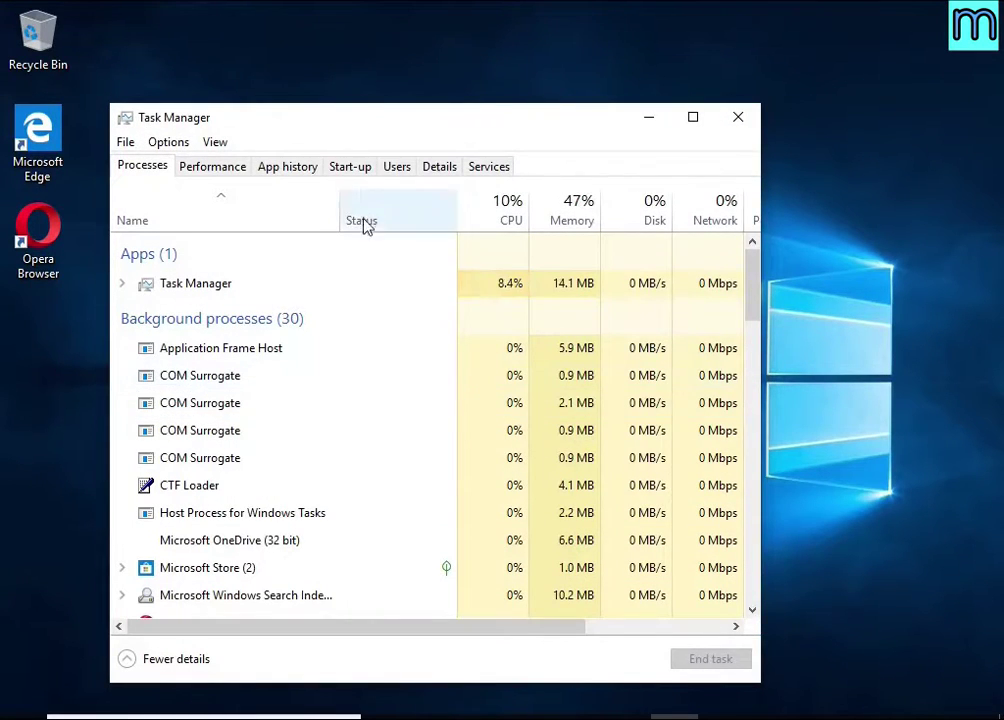
click(357, 170)
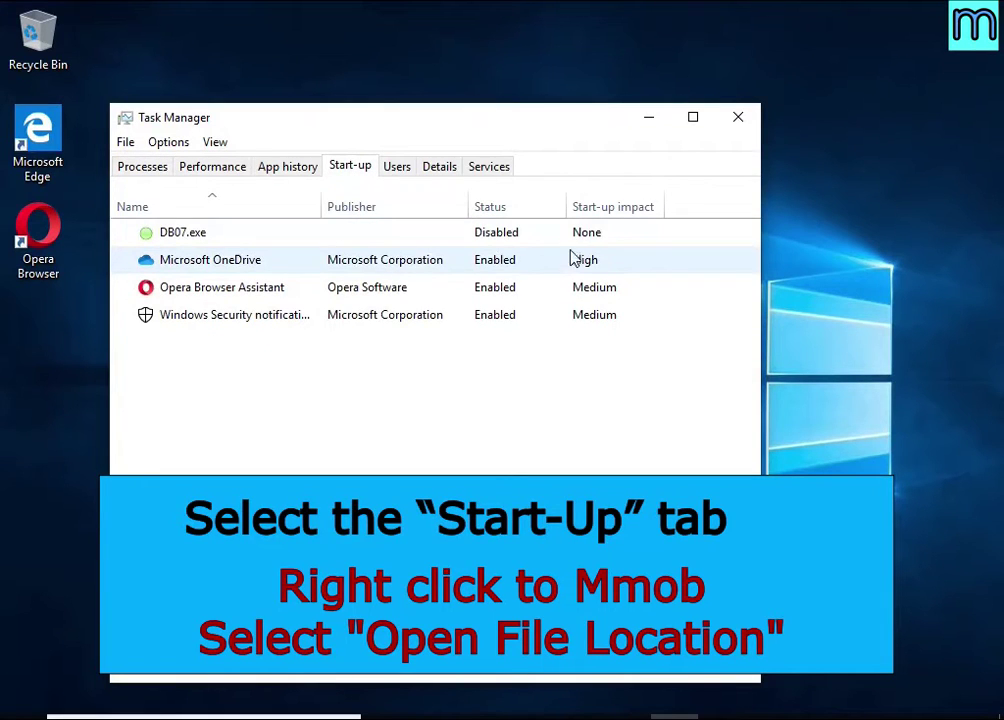
right_click(549, 234)
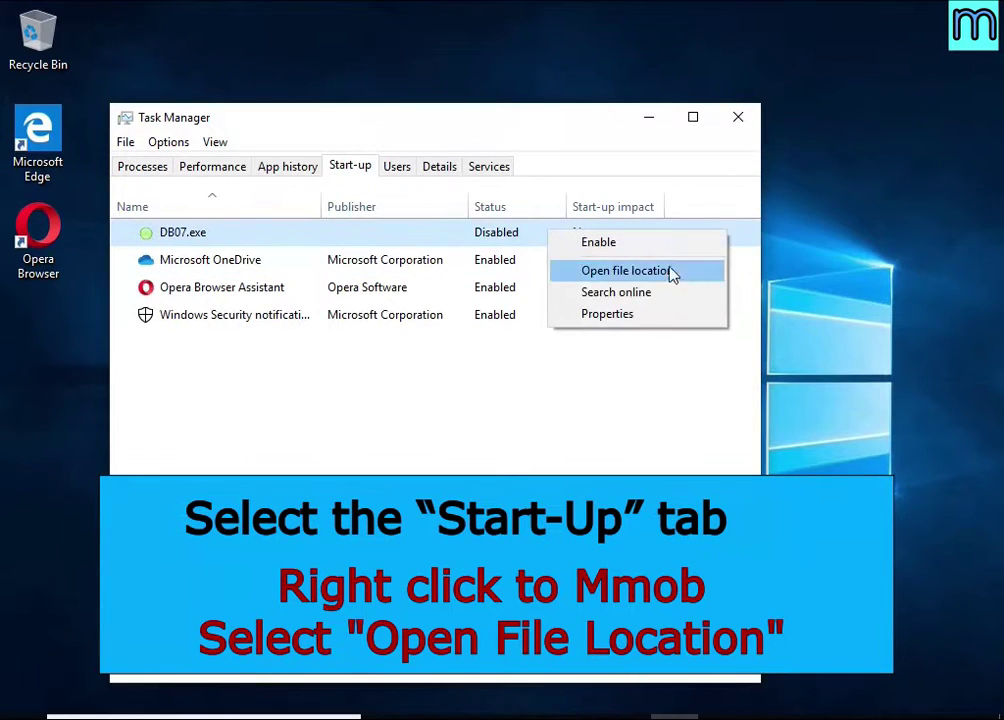
click(697, 282)
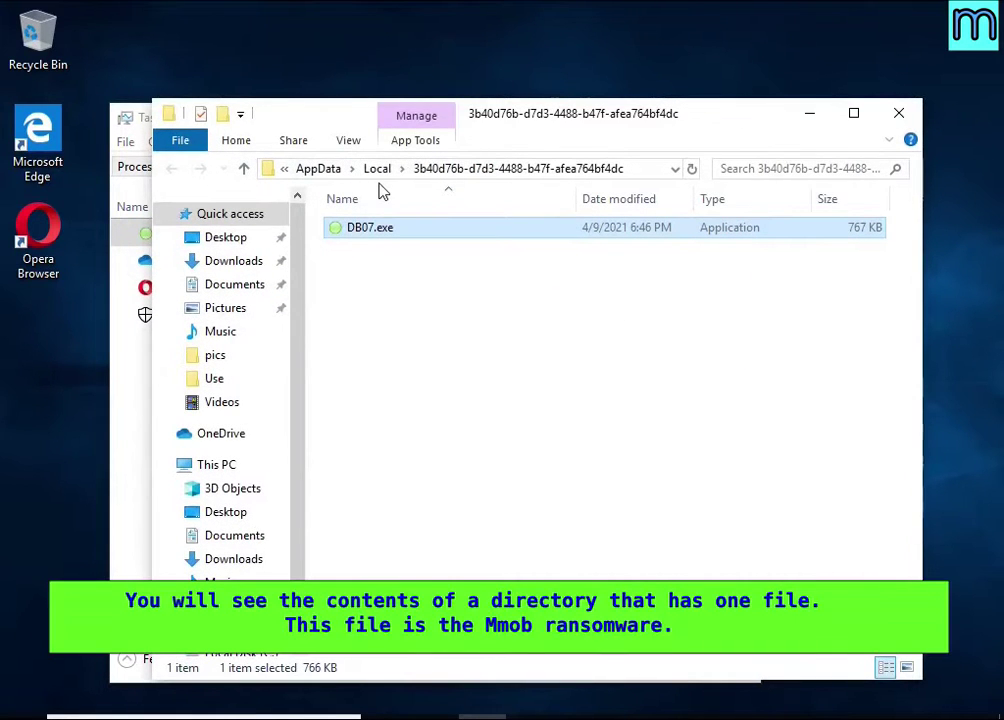
click(125, 418)
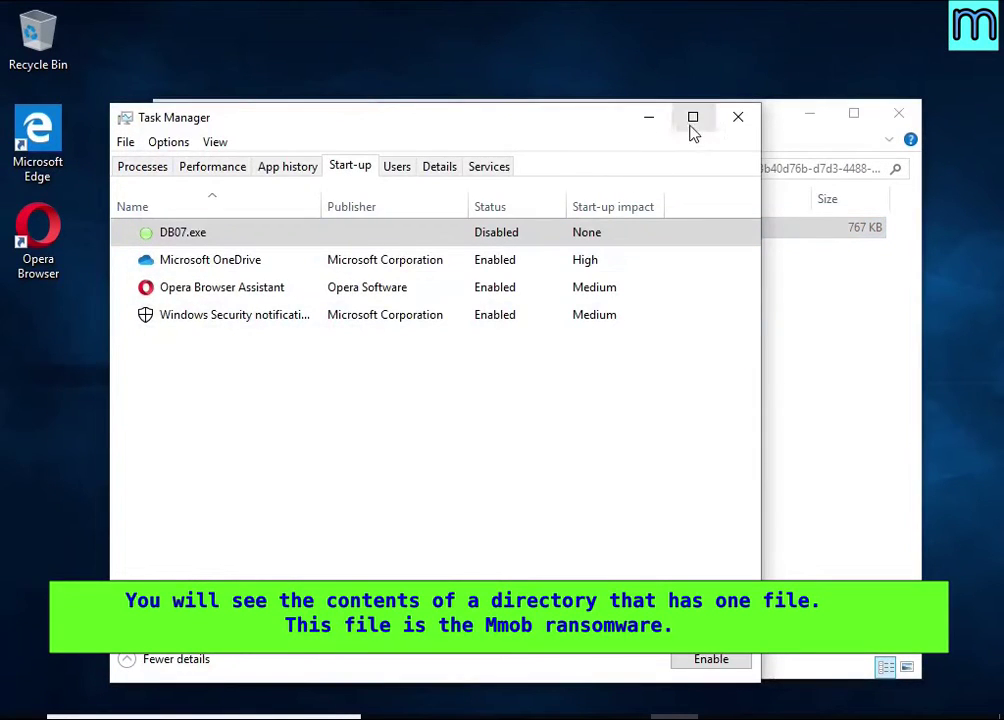
click(735, 125)
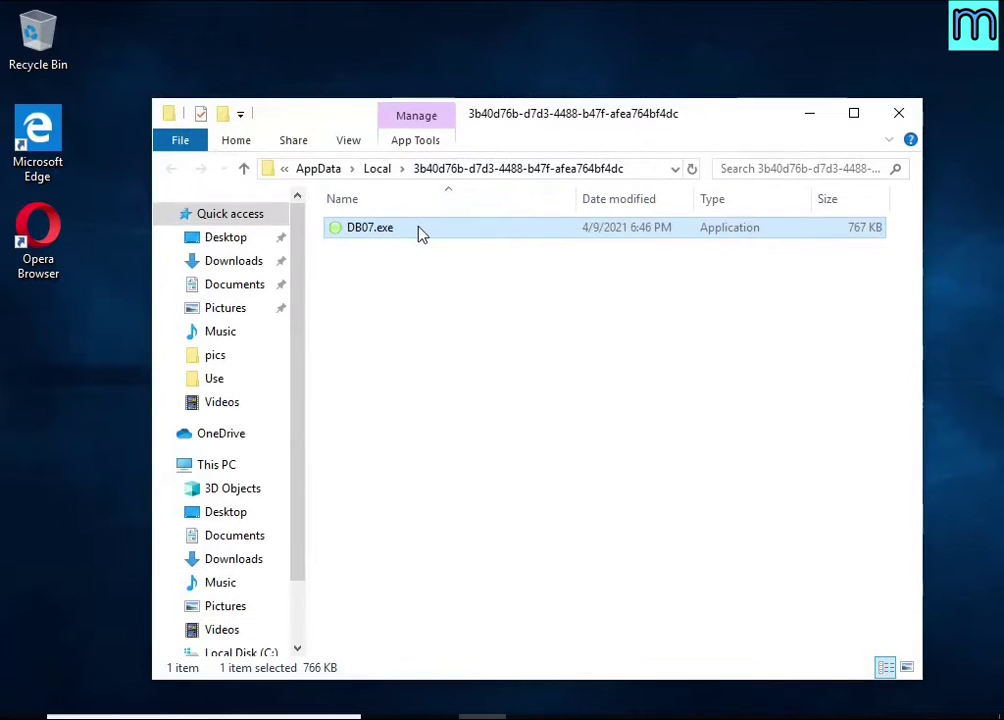
Try to delete DB07.exe from its folder, retrying the operation before cancelling it
right_click(419, 229)
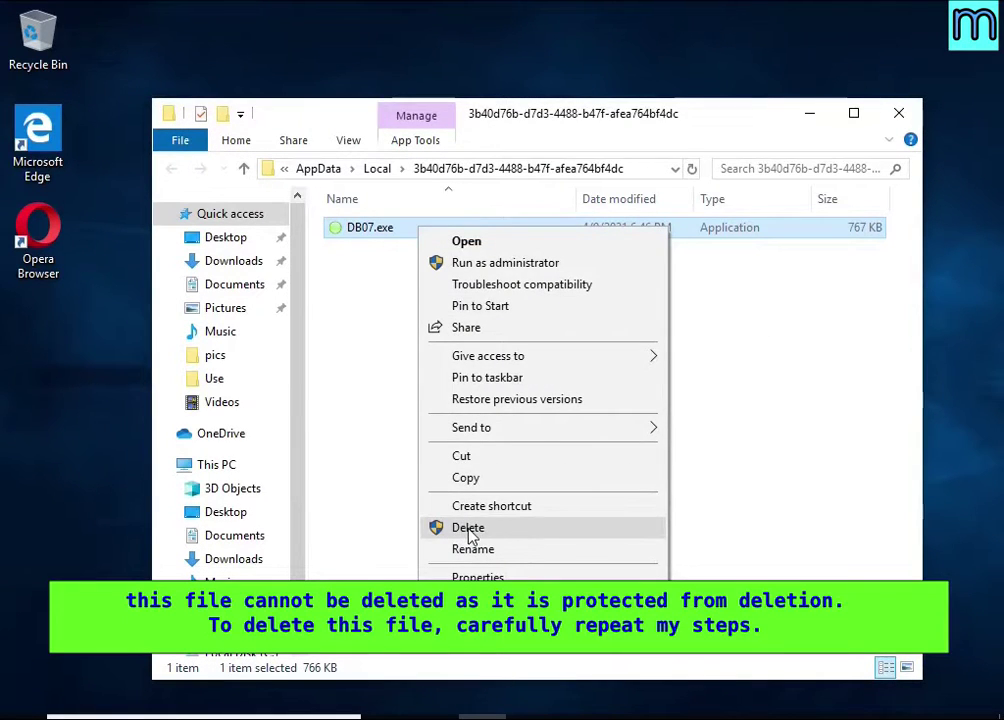
click(468, 530)
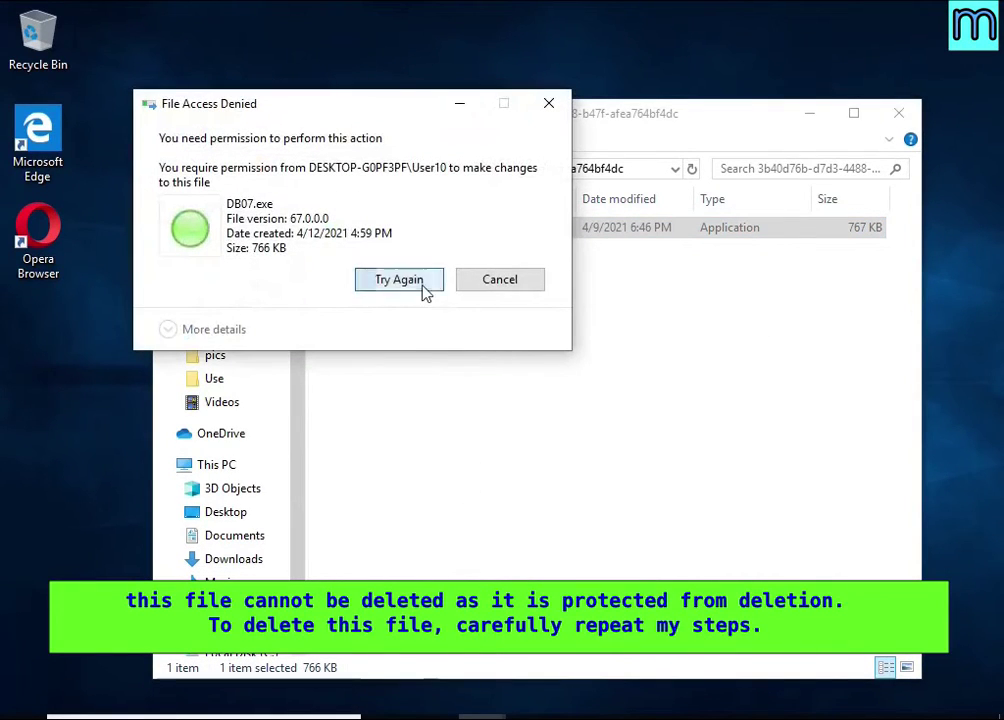
click(425, 283)
click(403, 281)
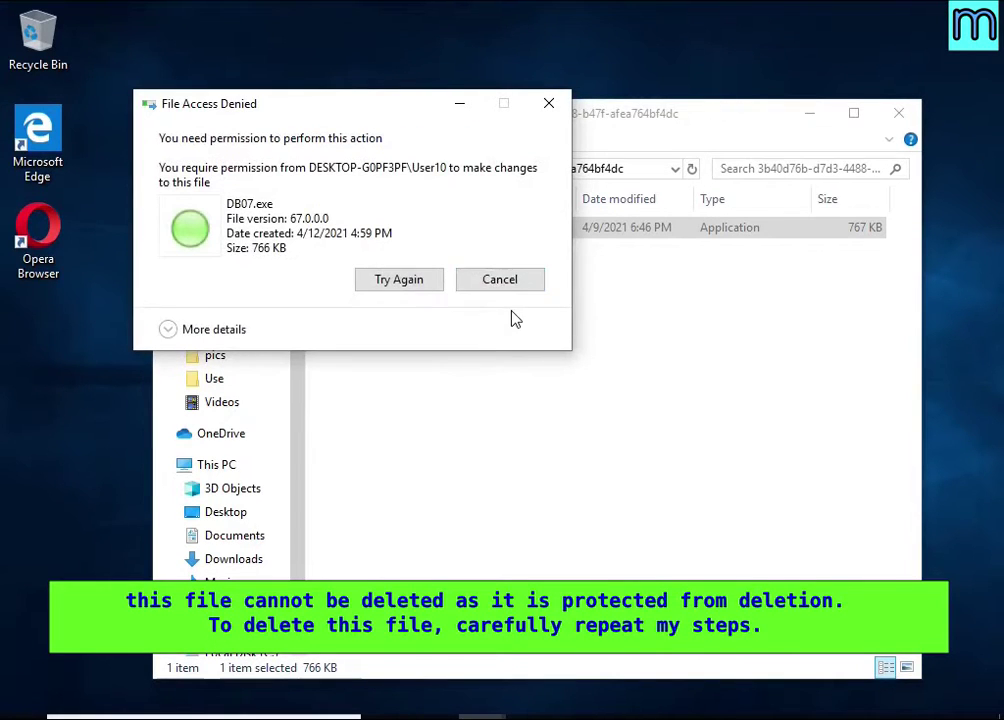
key(Escape)
Disable permission inheritance in the advanced security settings of DB07.exe, converting the inherited permissions into explicit ones
right_click(415, 242)
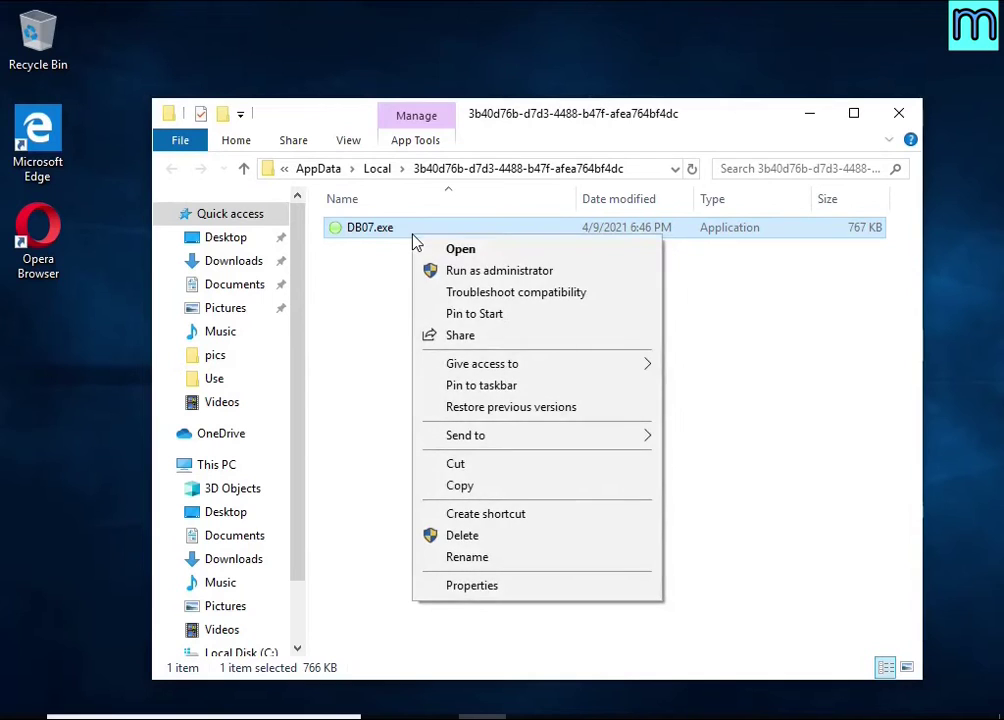
click(563, 590)
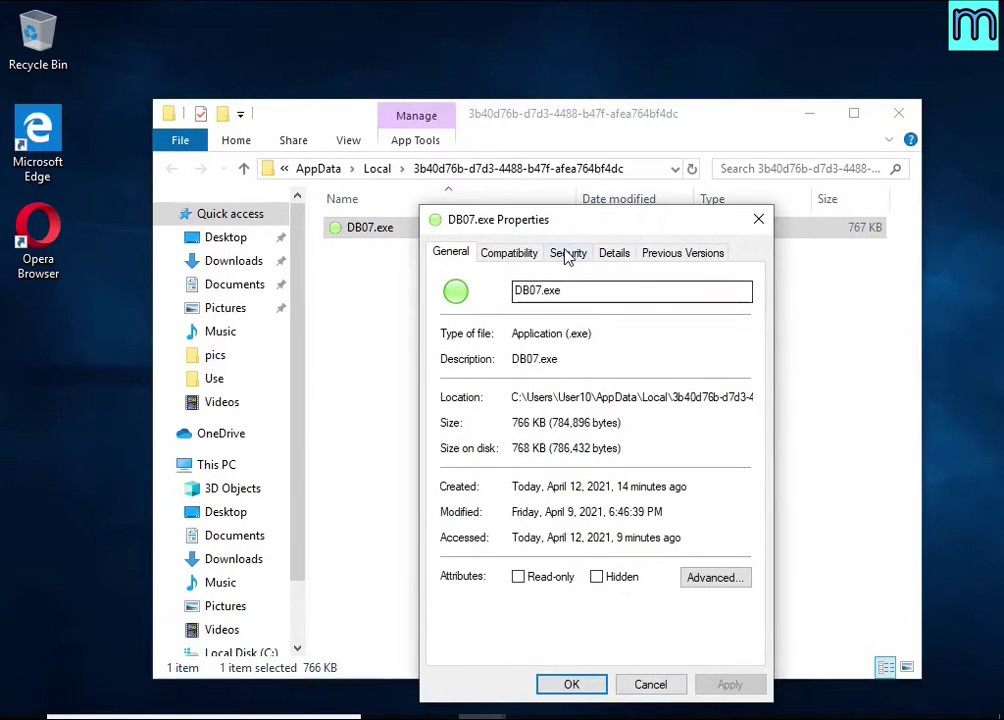
click(567, 254)
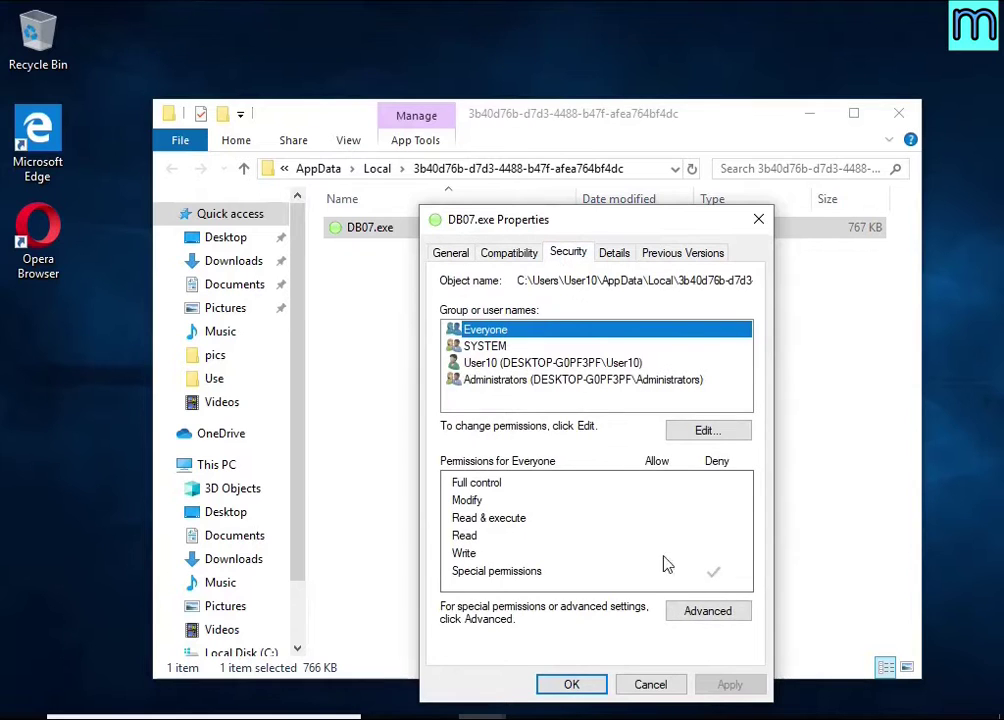
click(722, 615)
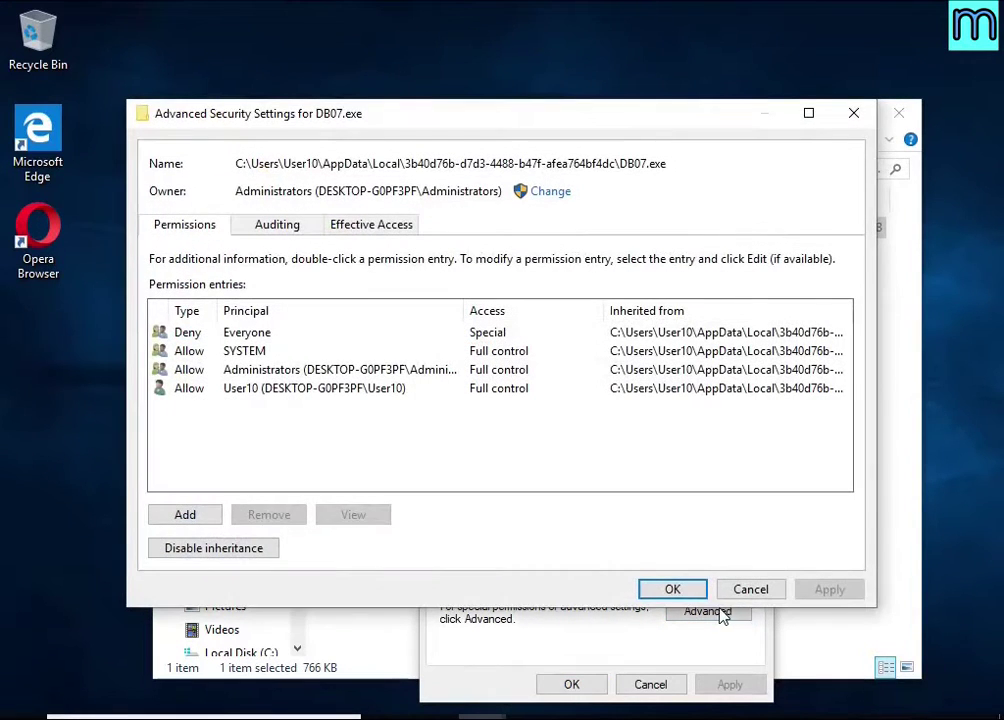
click(255, 558)
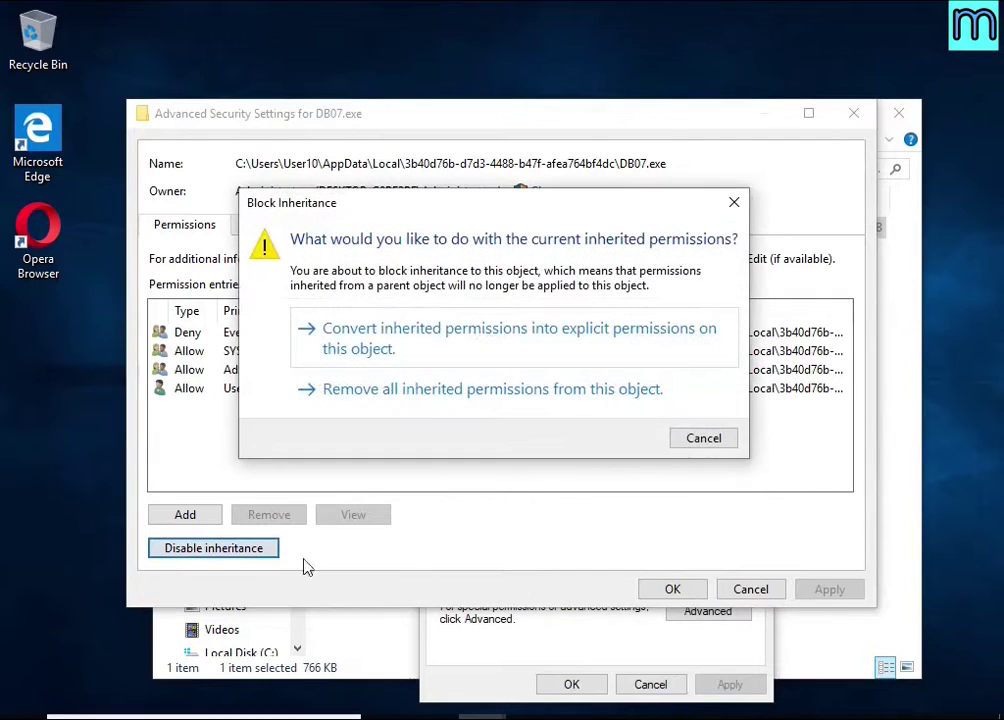
click(521, 359)
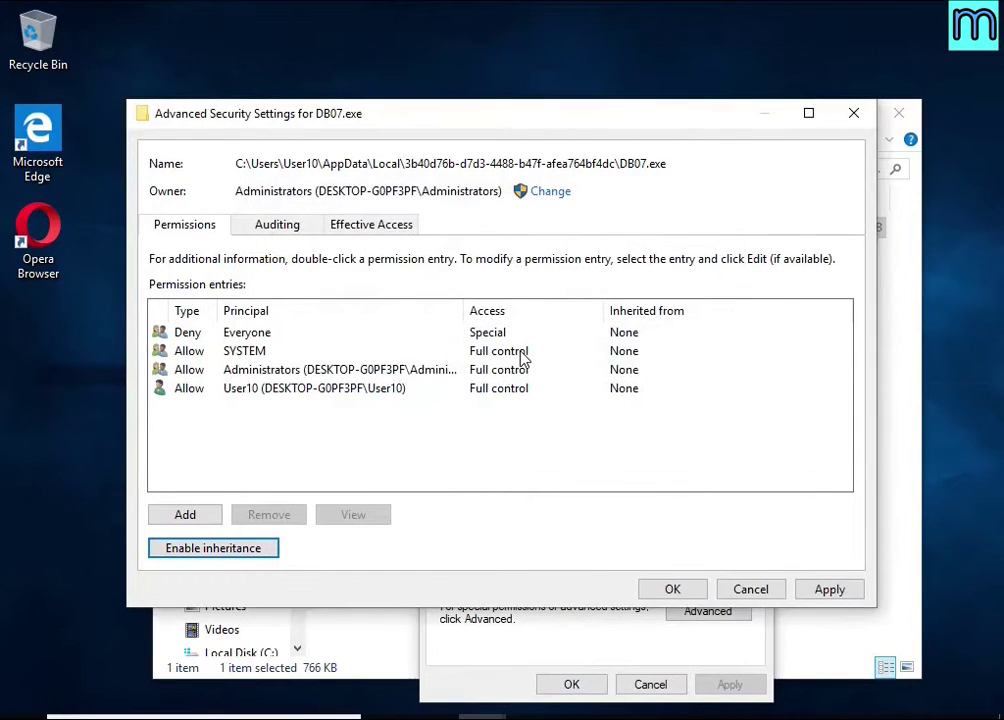
Remove the Deny entry for Everyone from the permissions of DB07.exe, and delete the file from its folder
click(245, 336)
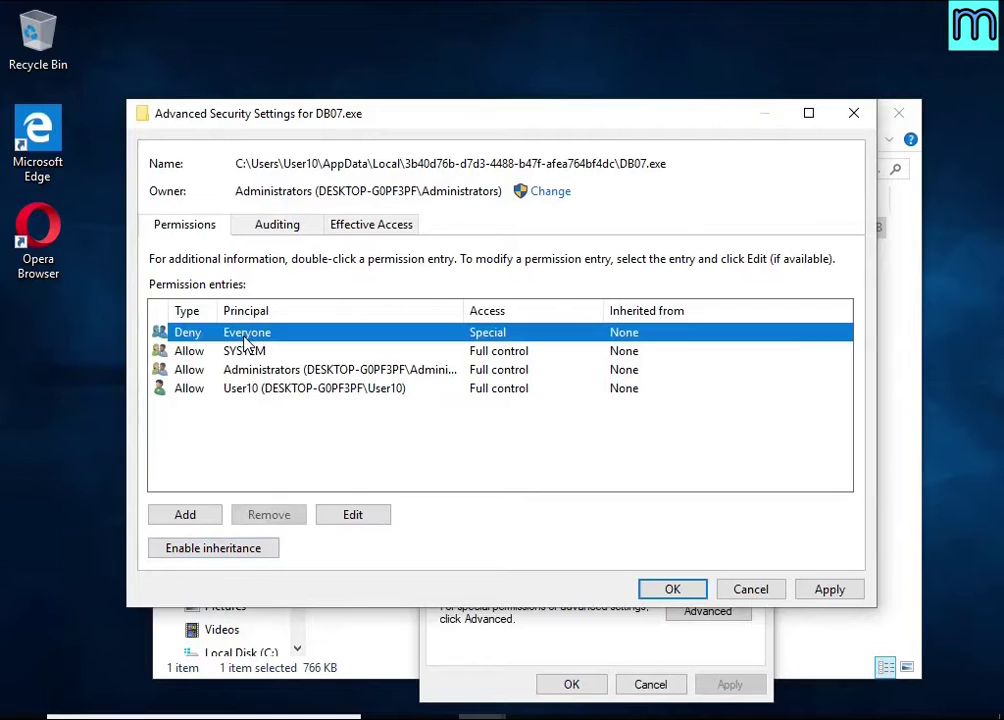
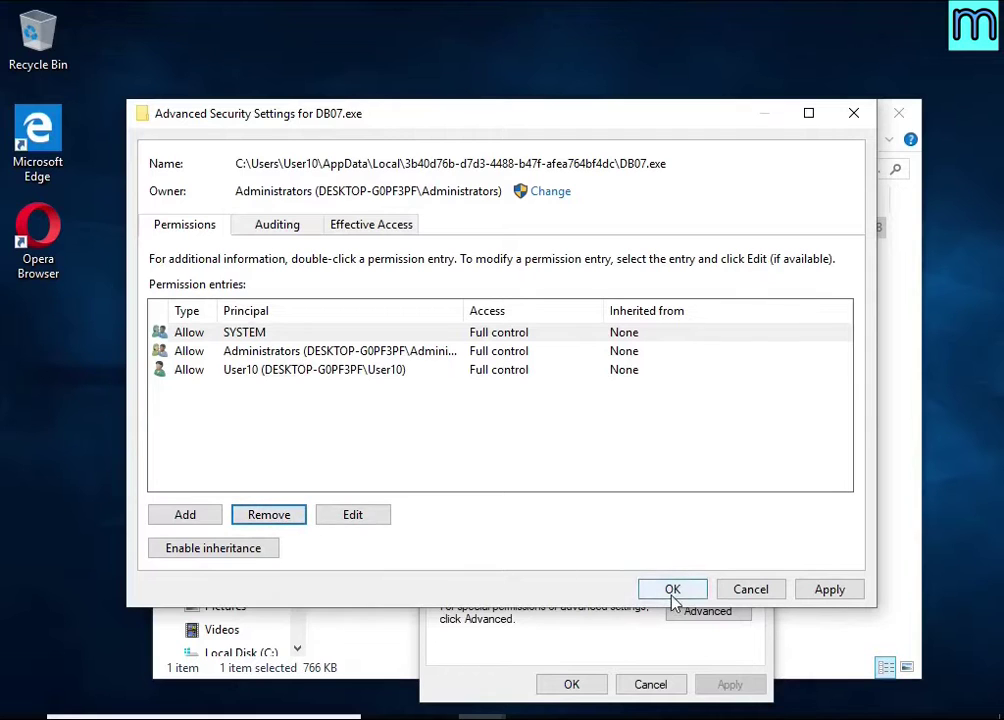
click(673, 590)
click(584, 688)
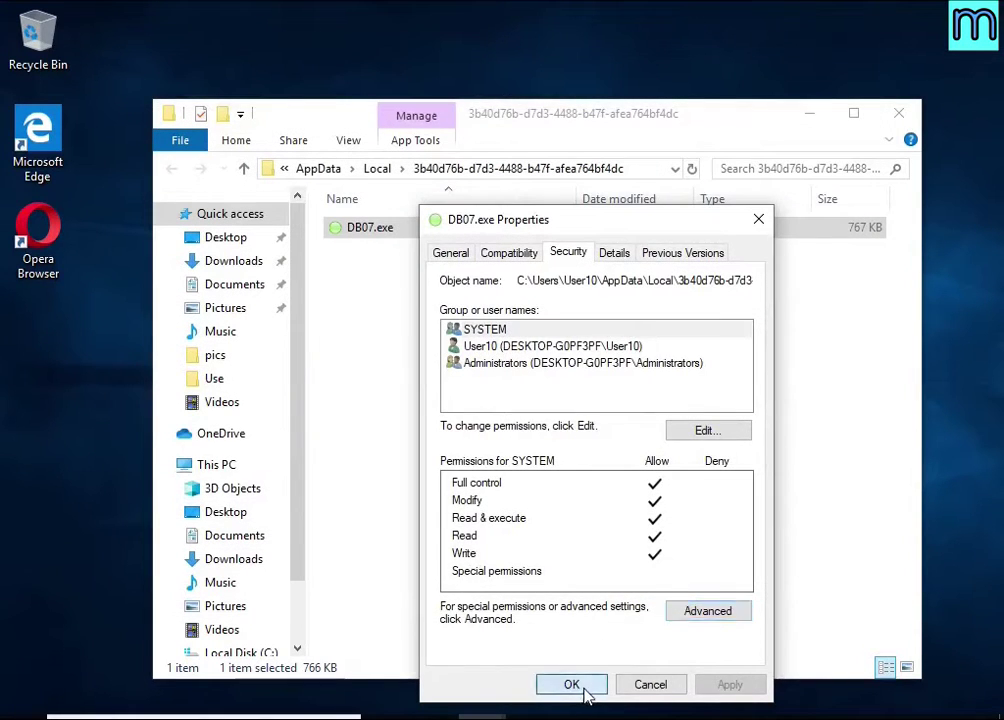
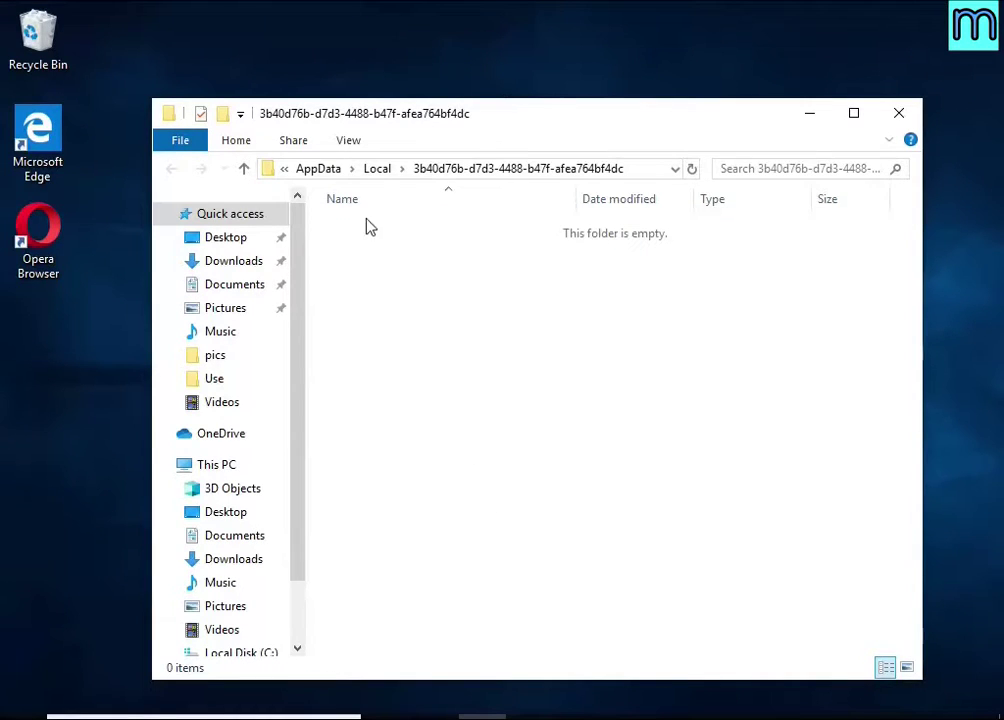
click(905, 117)
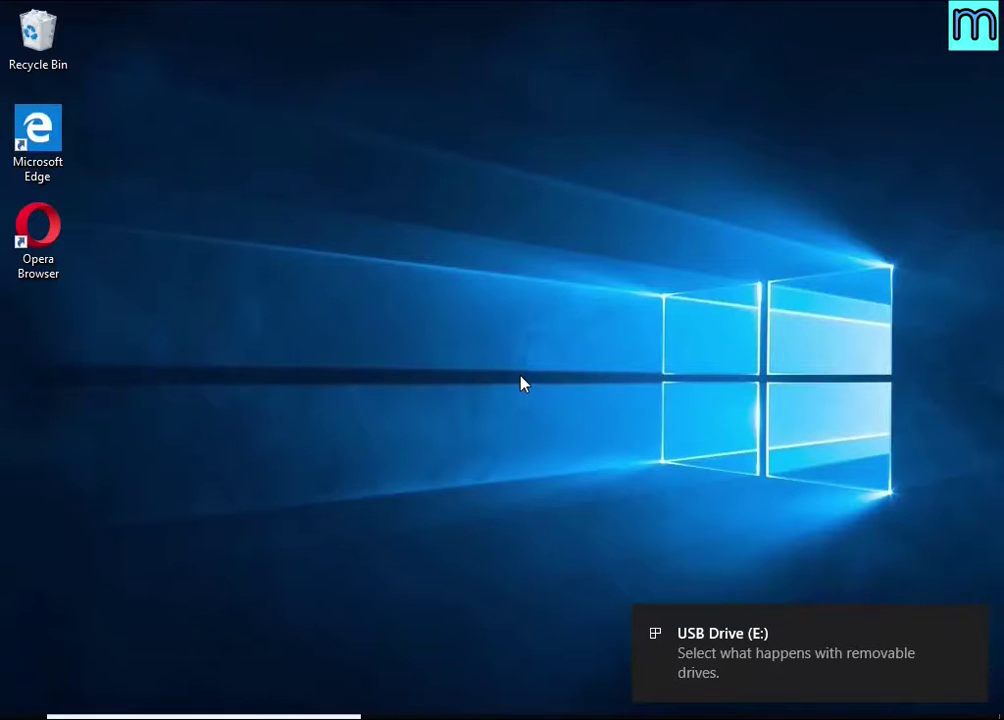
Open the USB drive (E:) and run decrypt_STOPDjvu.exe with permission to make changes, accepting its disclaimer
click(745, 660)
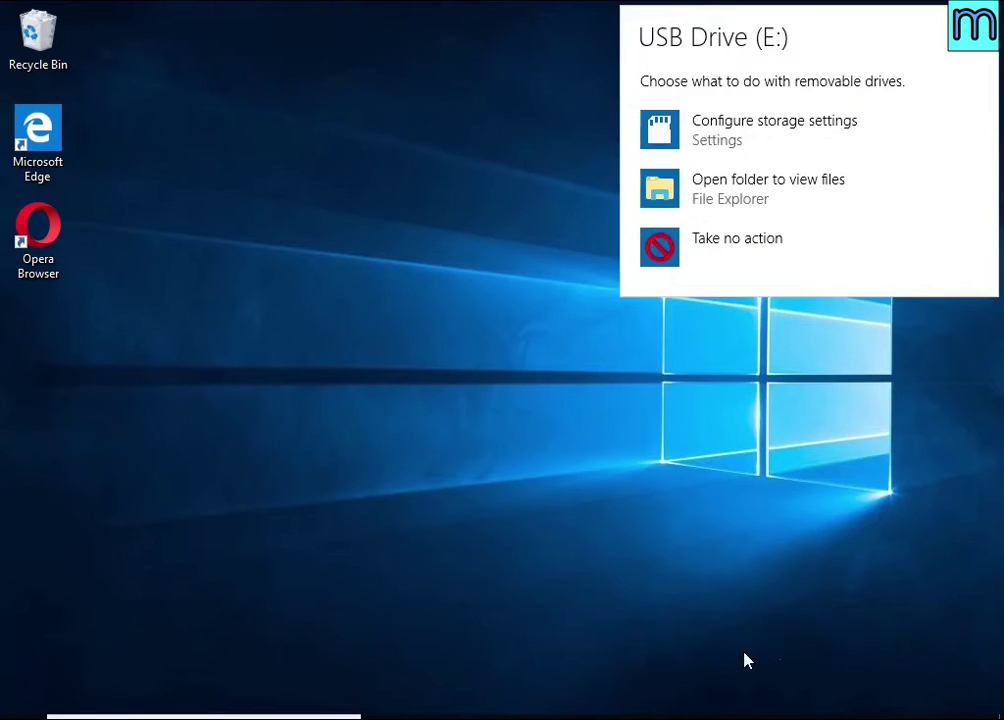
click(750, 193)
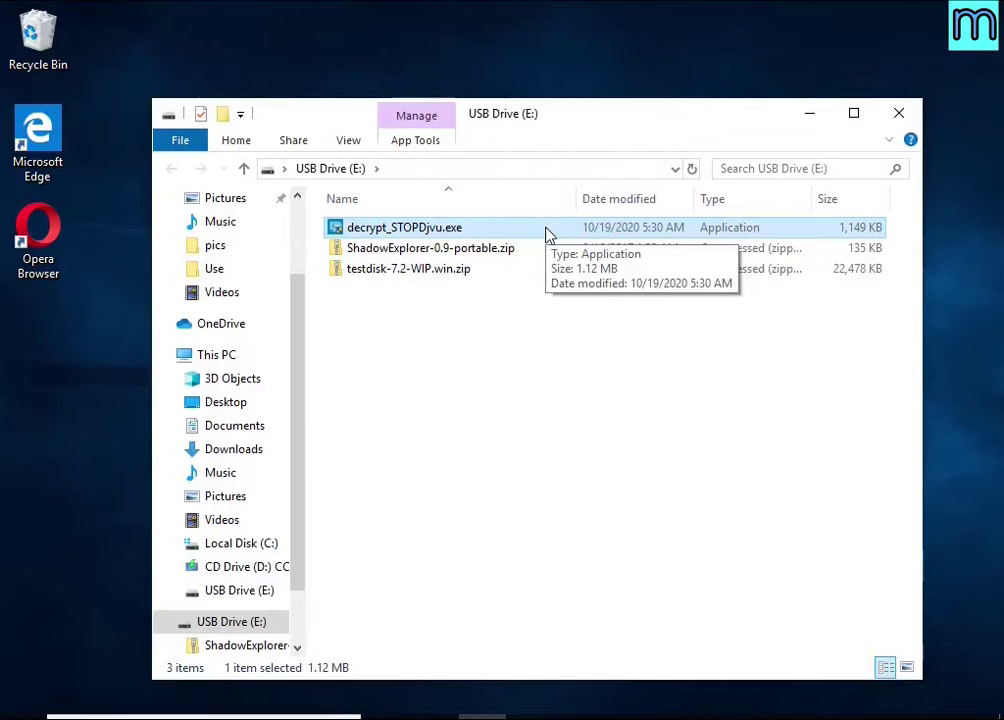
double_click(548, 231)
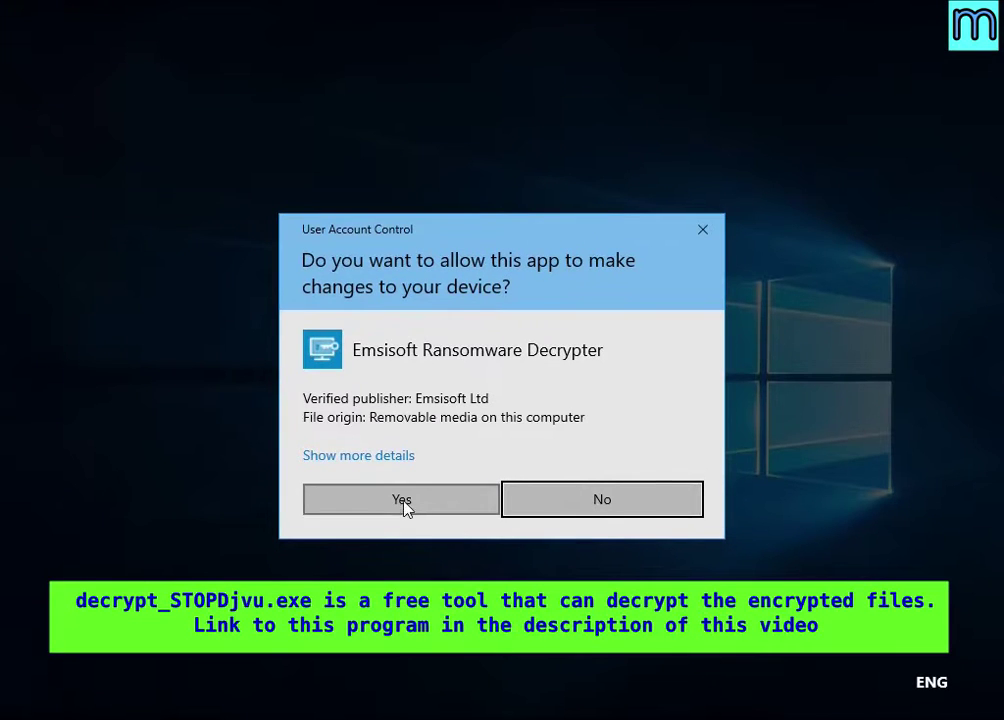
click(401, 499)
click(338, 292)
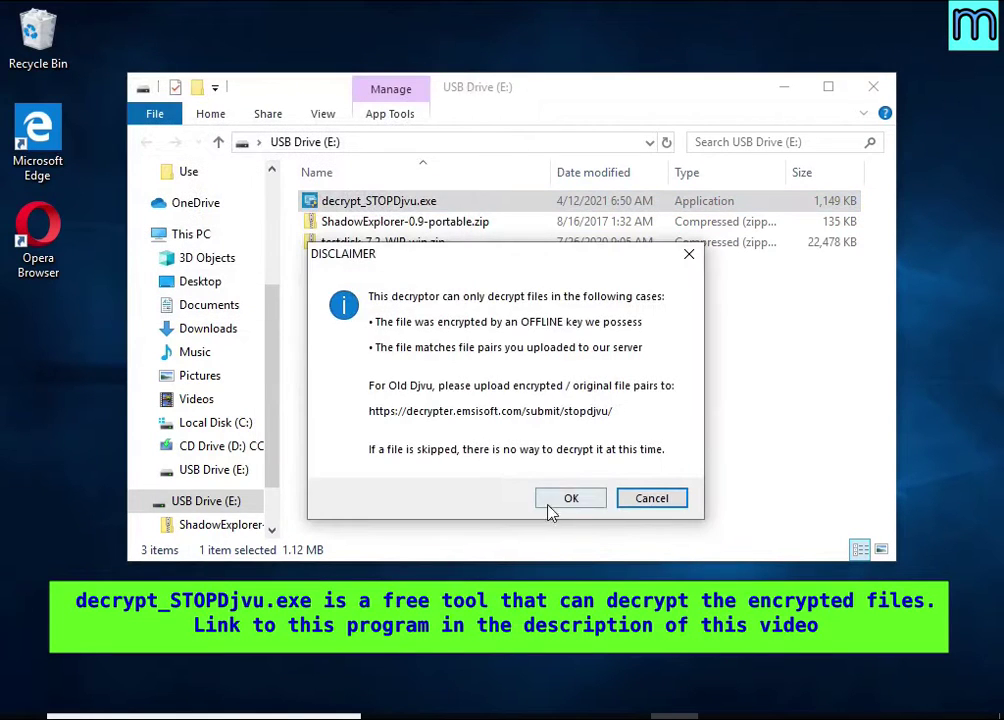
click(552, 500)
click(568, 457)
click(641, 453)
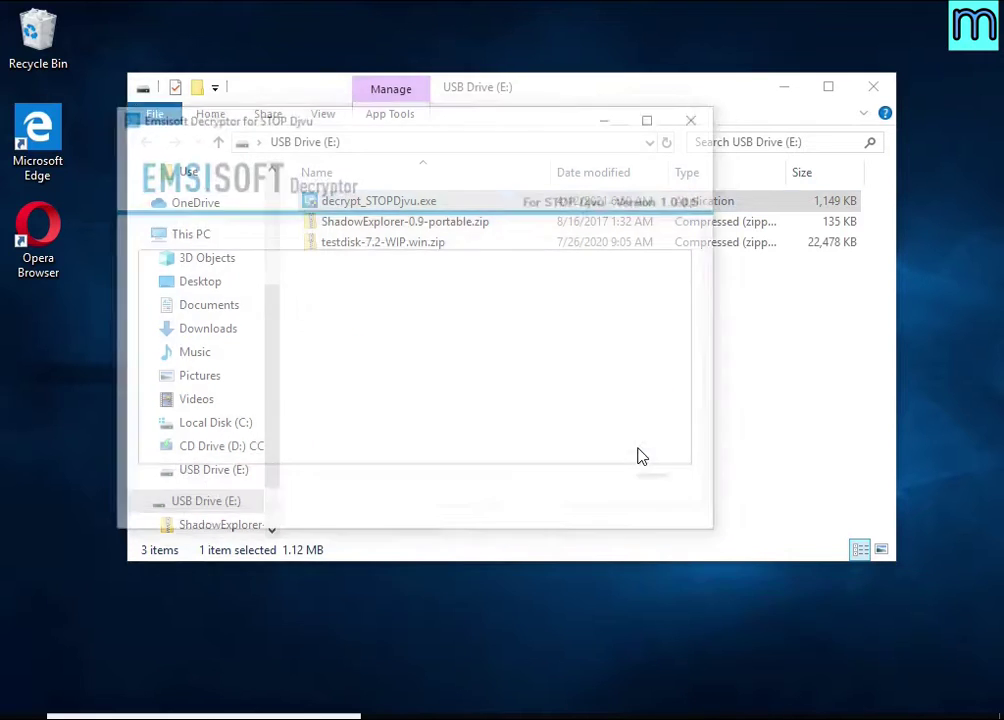
drag(458, 119, 522, 128)
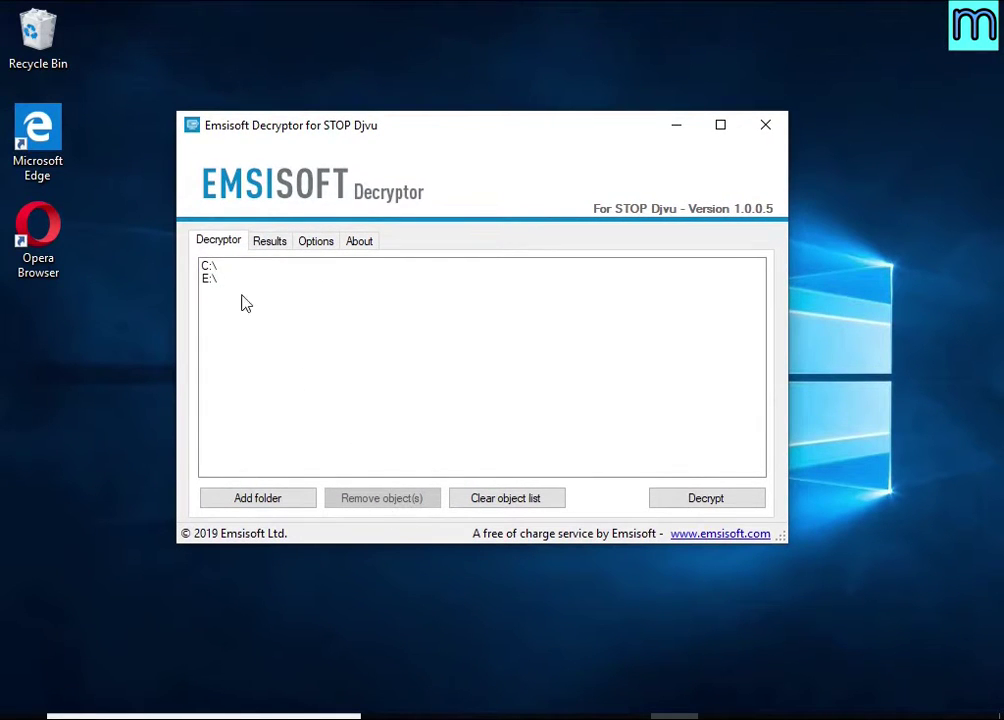
Remove the C:\ and E:\ drives from the decryptor's list of objects
click(210, 265)
click(388, 498)
click(229, 267)
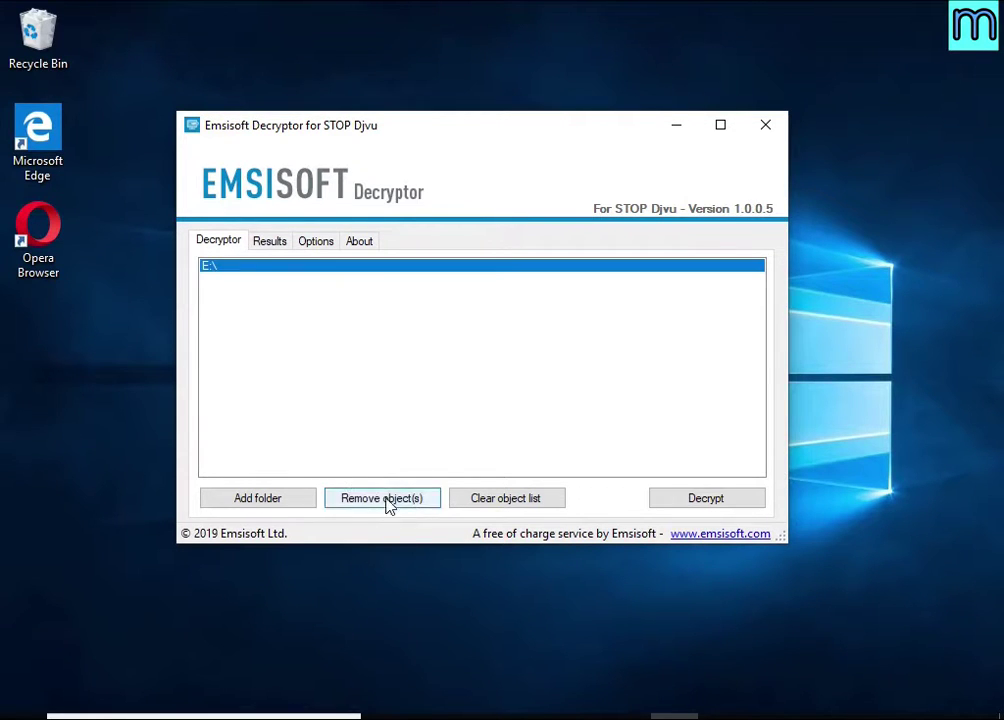
click(385, 500)
Add User10's Documents and Pictures folders to the decryptor's object list and start decrypting them
click(287, 505)
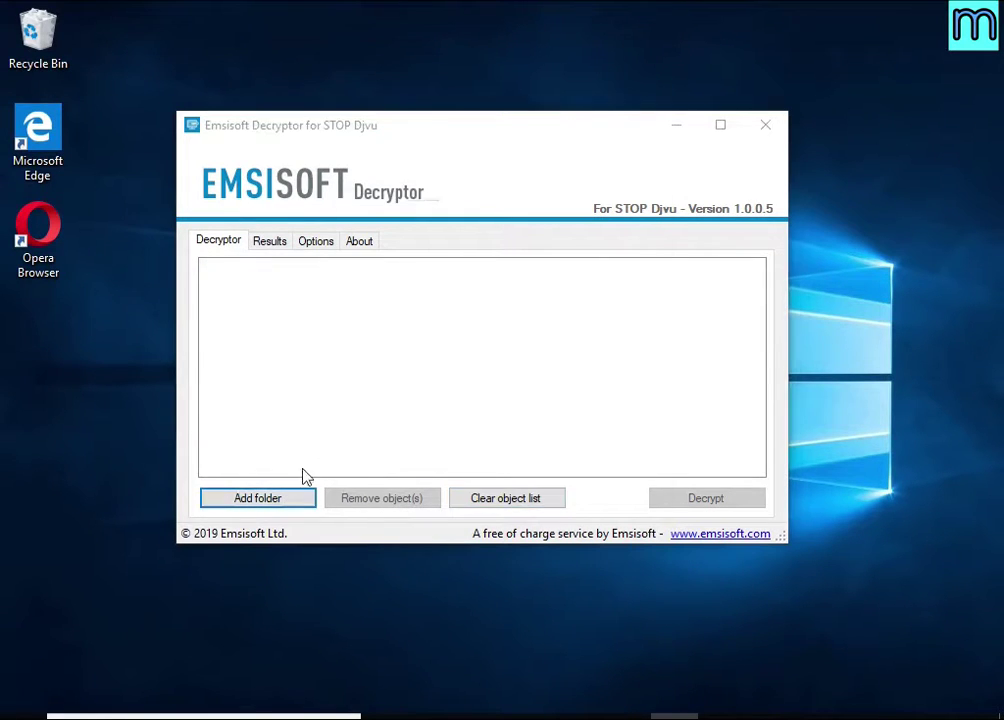
click(430, 351)
click(503, 488)
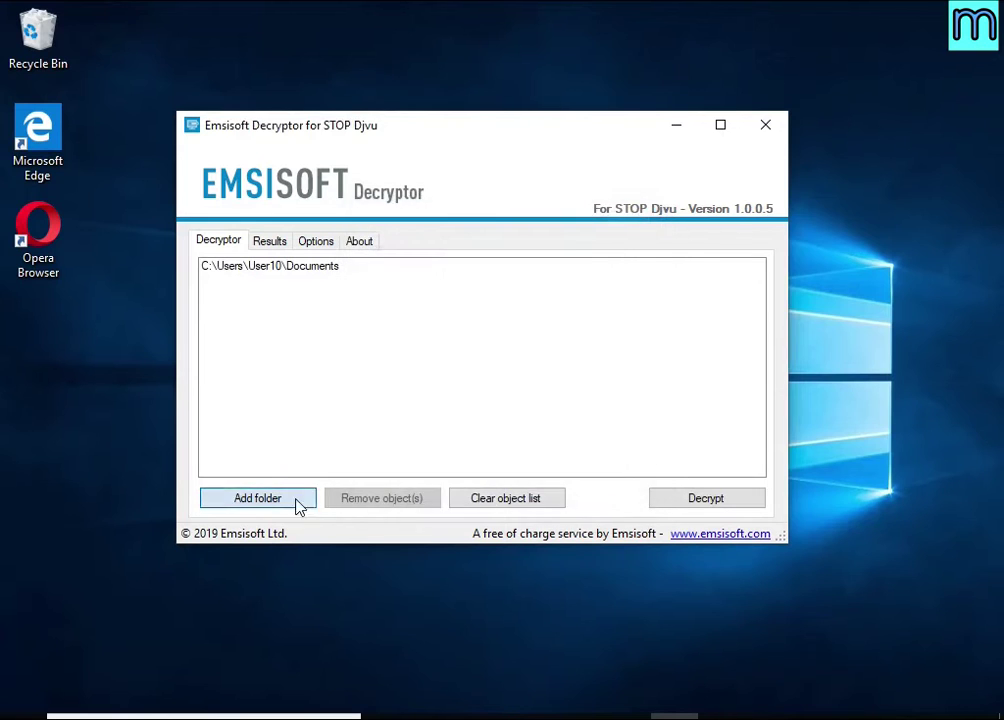
click(298, 504)
click(421, 410)
click(504, 487)
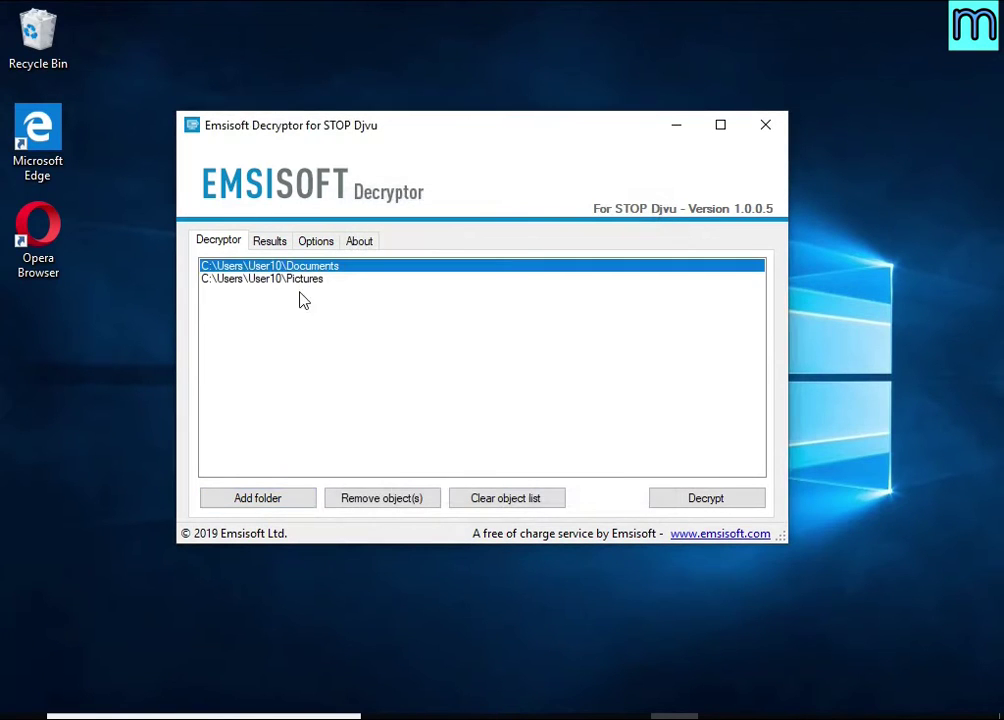
click(297, 280)
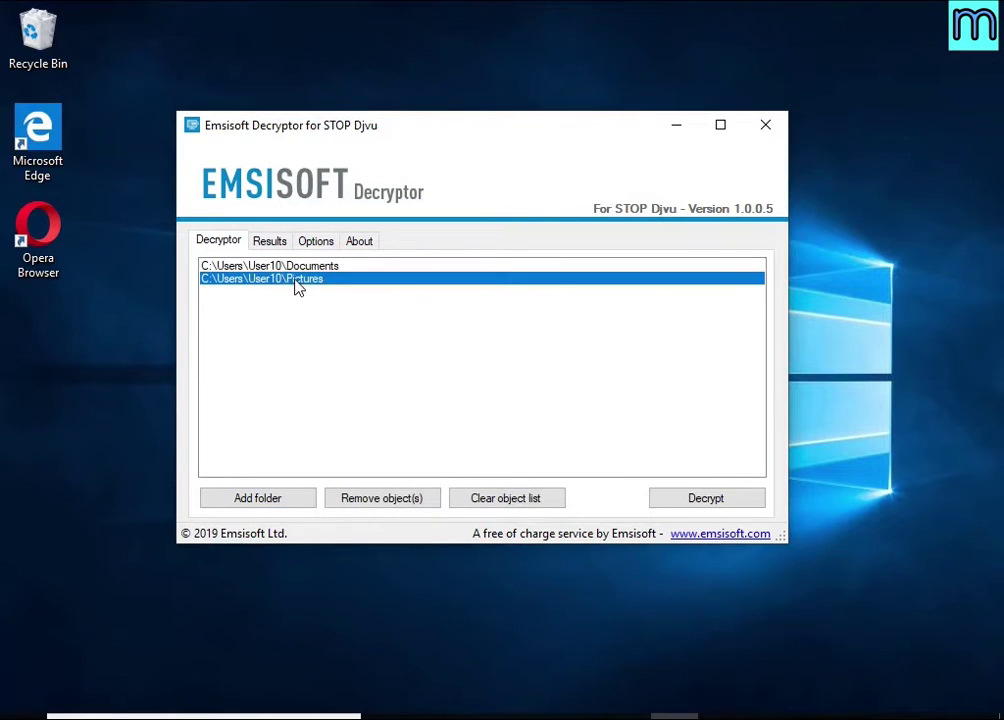
click(712, 498)
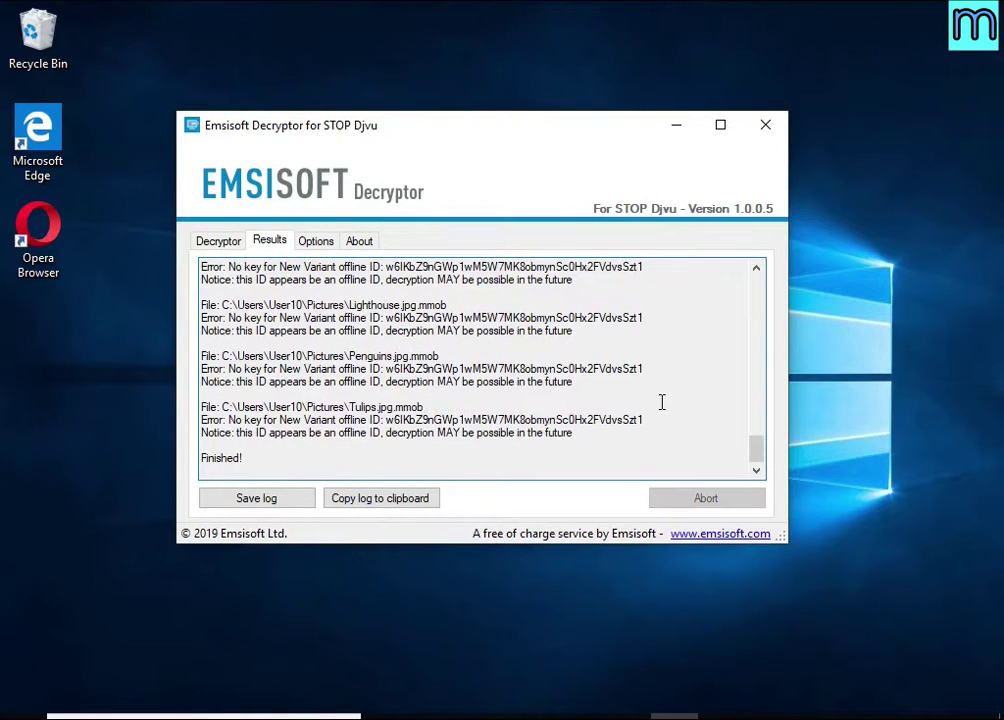
Examine the error and notice lines for Tulips.jpg.mmob in the decryption results, and close the decryptor
drag(378, 407, 452, 407)
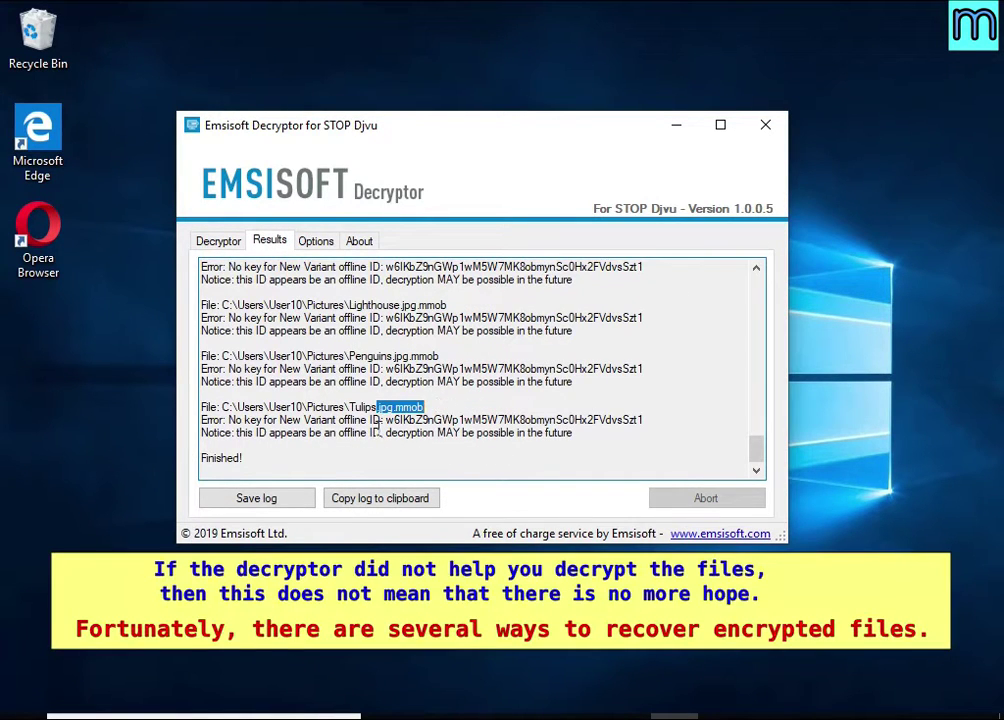
drag(201, 427, 593, 439)
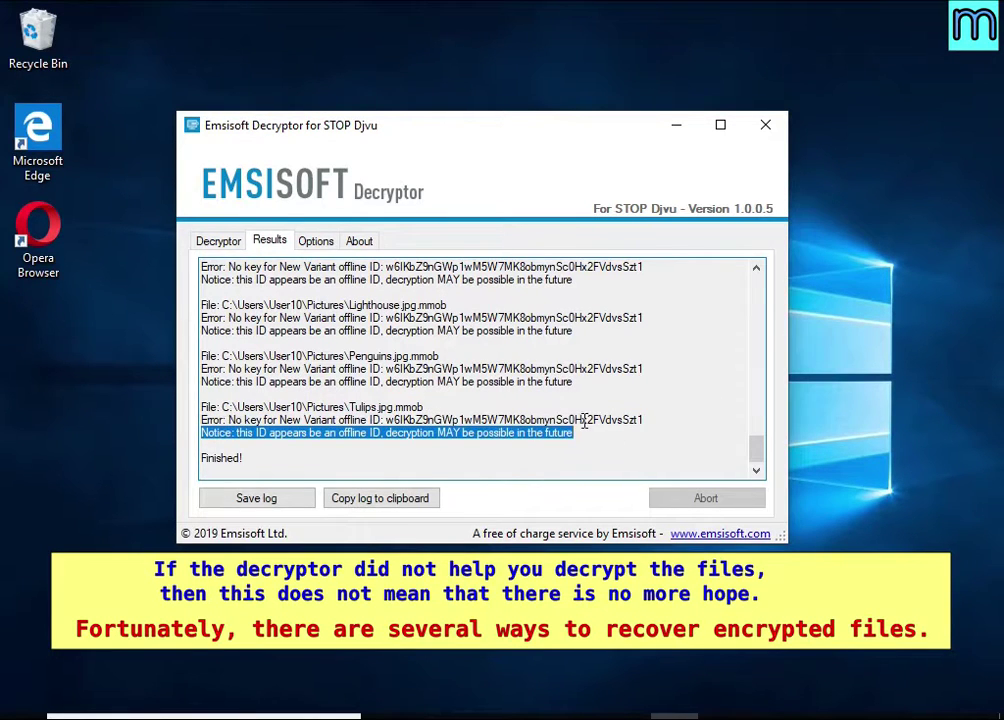
click(584, 420)
double_click(585, 420)
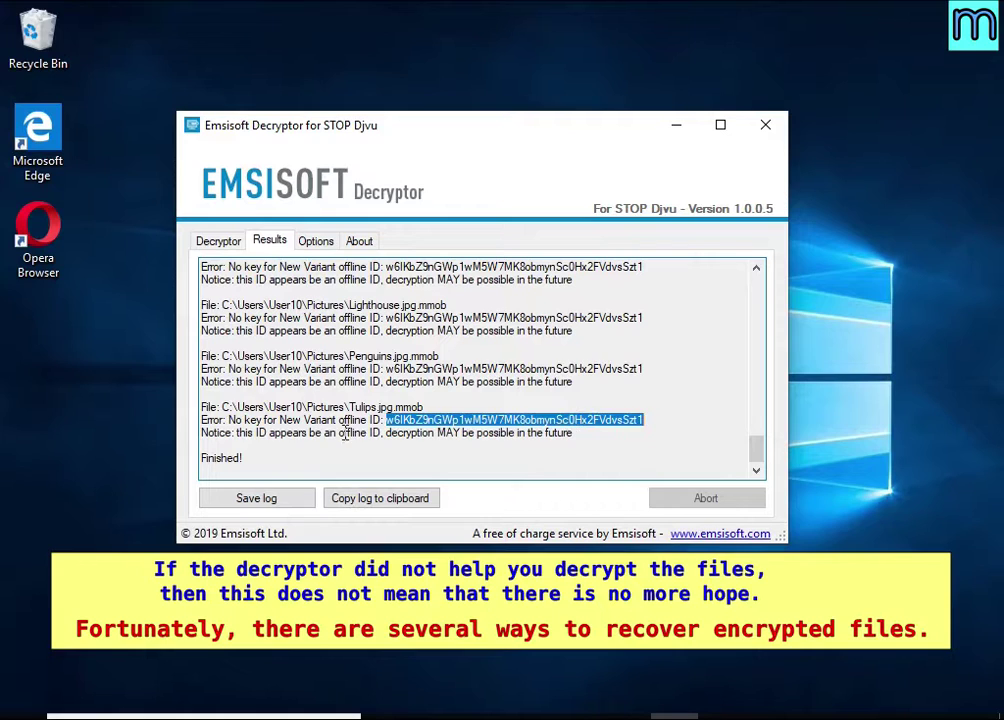
double_click(346, 432)
double_click(410, 433)
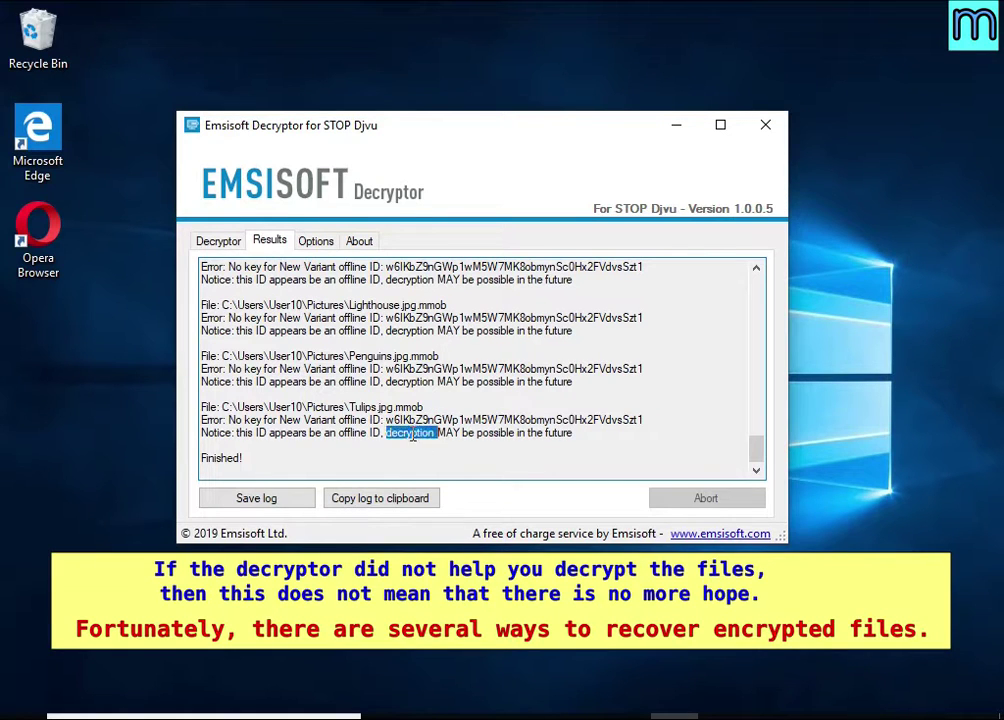
click(448, 437)
double_click(452, 433)
double_click(496, 433)
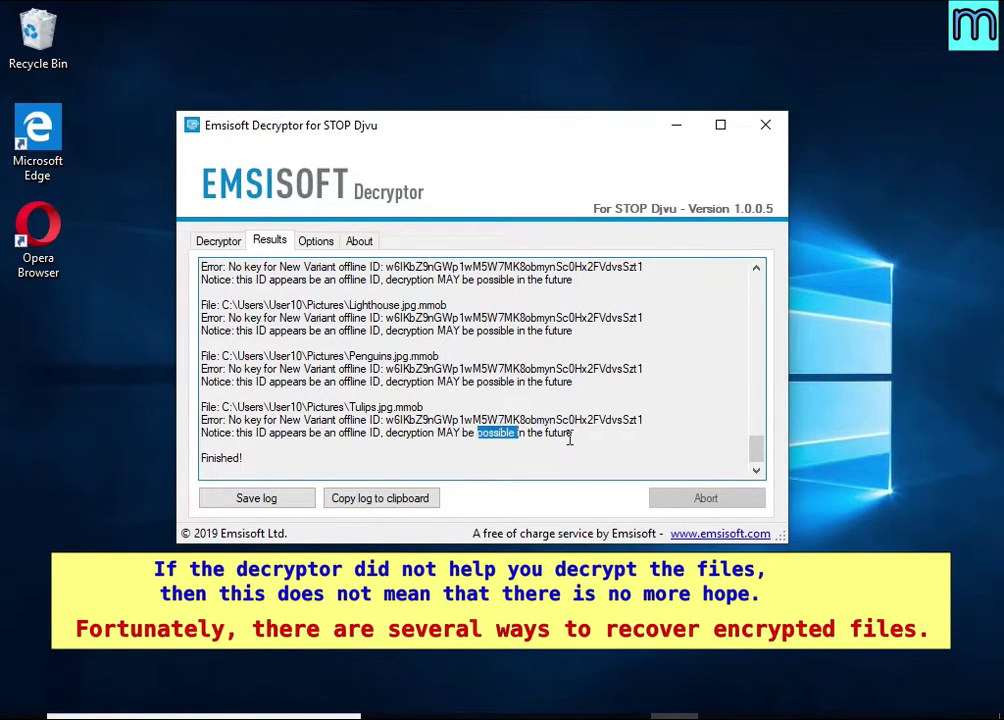
double_click(560, 433)
click(763, 128)
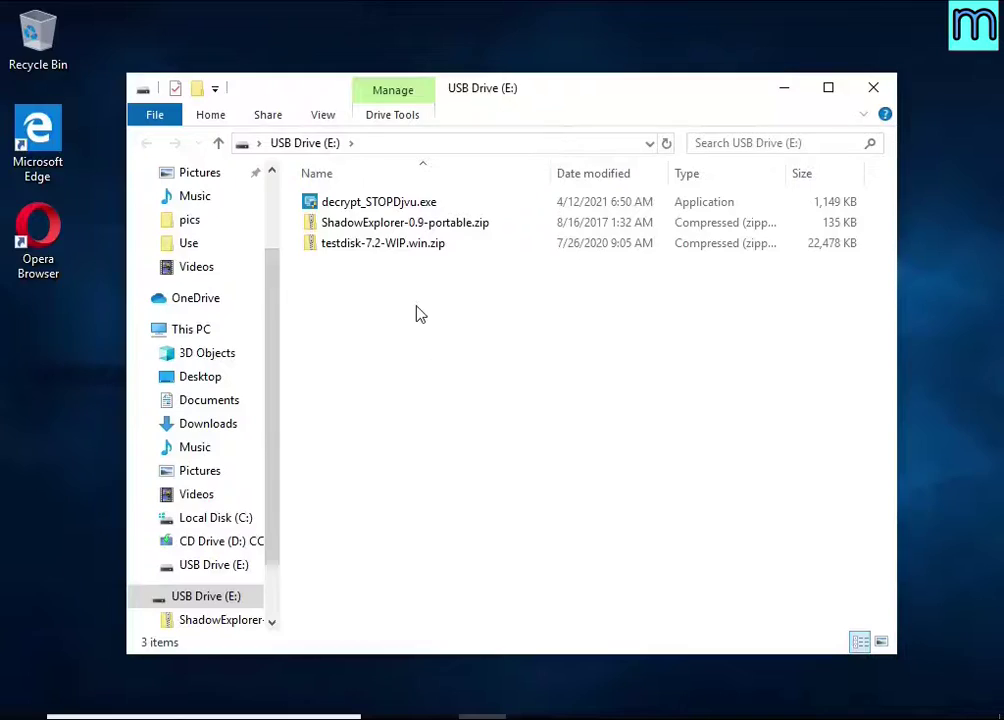
Extract ShadowExplorer-0.9-portable.zip from the USB drive into E:\ShadowExplorer-0.9-portable
click(432, 228)
right_click(540, 230)
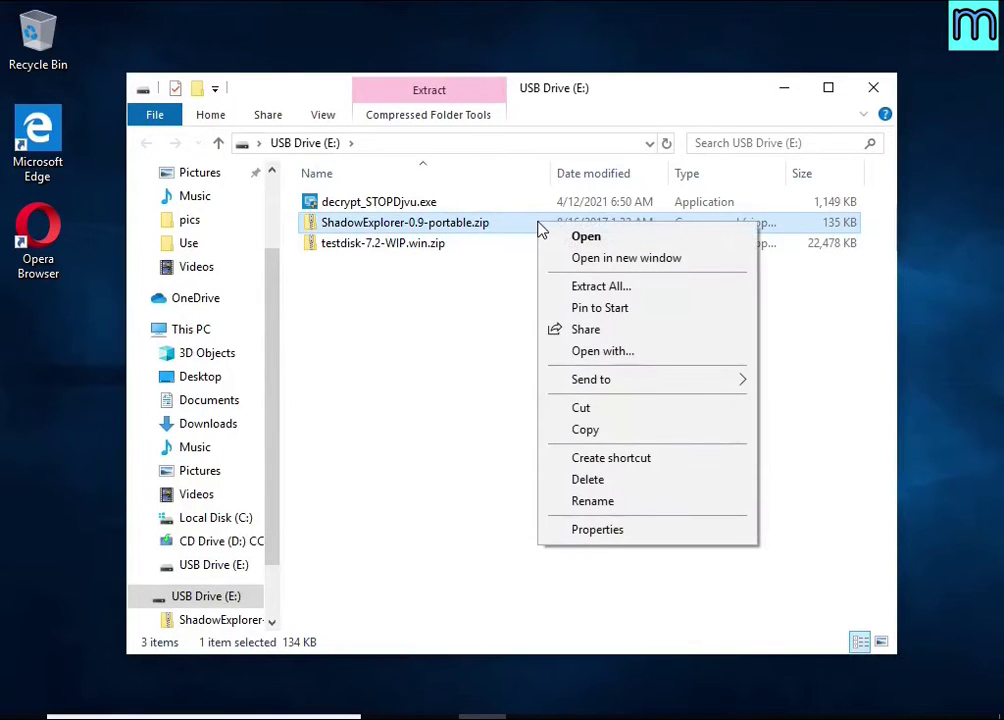
click(679, 290)
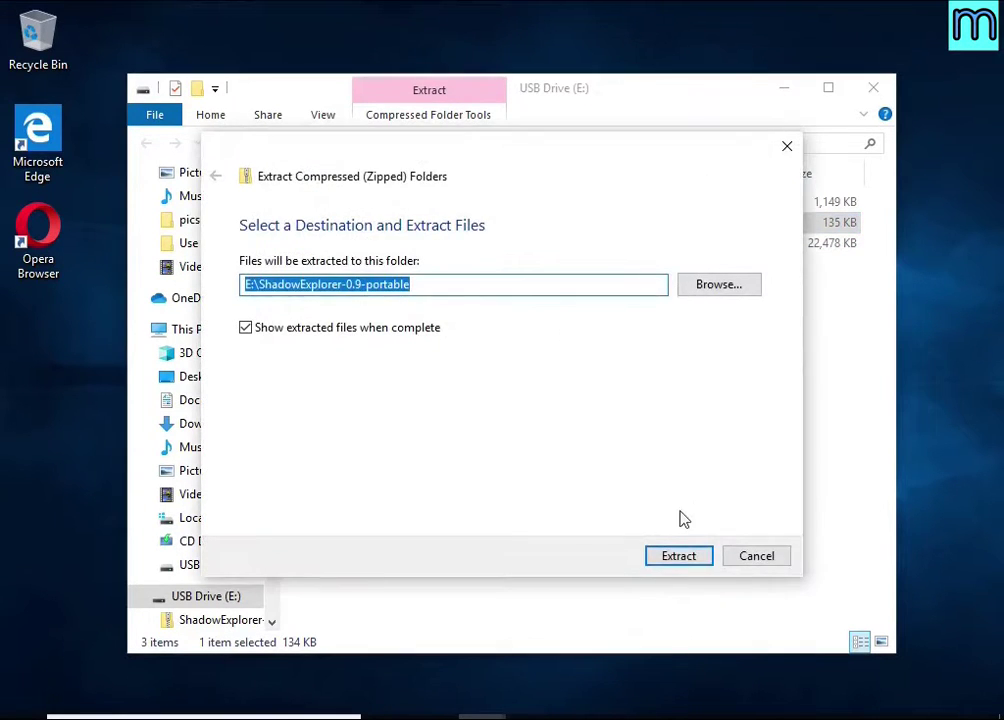
click(690, 560)
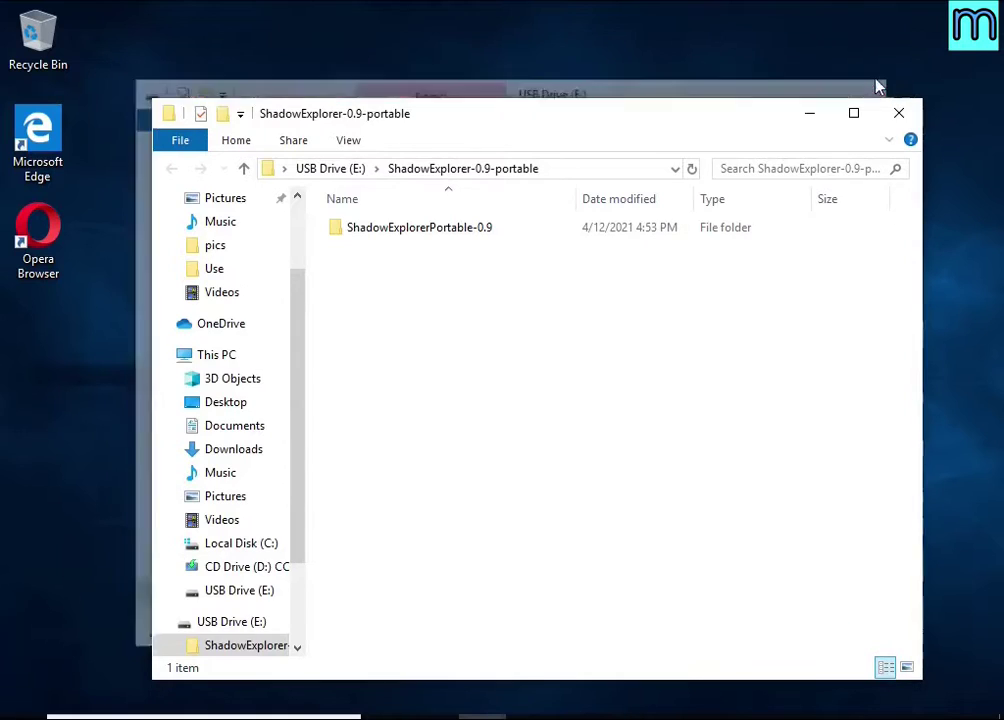
Run ShadowExplorerPortable.exe from the extracted ShadowExplorerPortable-0.9 folder, allowing it to make changes to the device
double_click(540, 230)
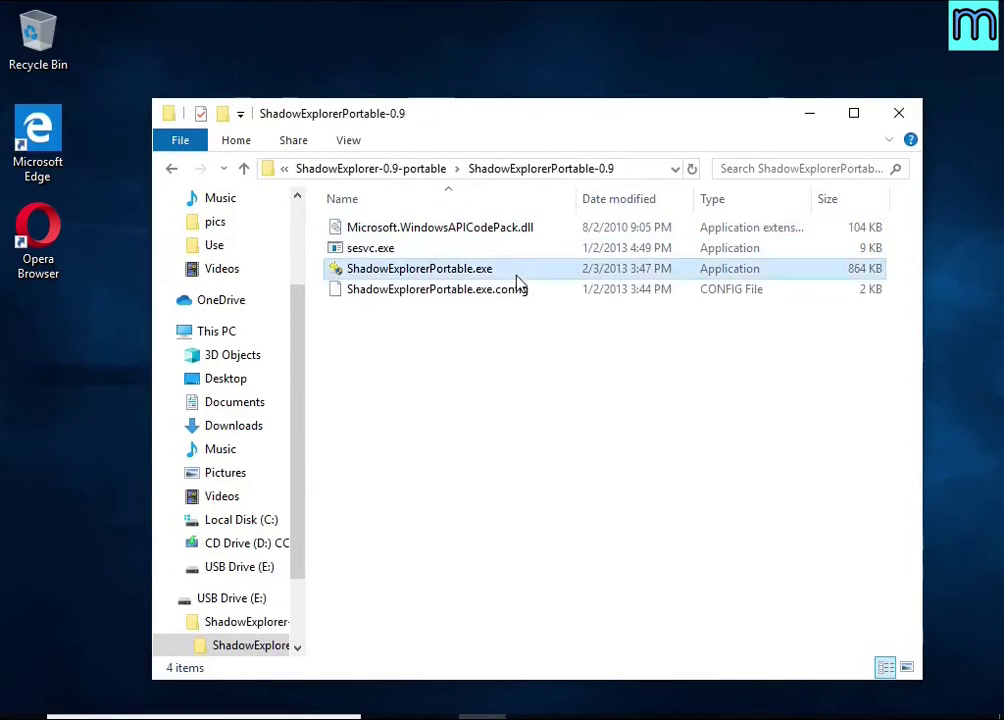
double_click(540, 269)
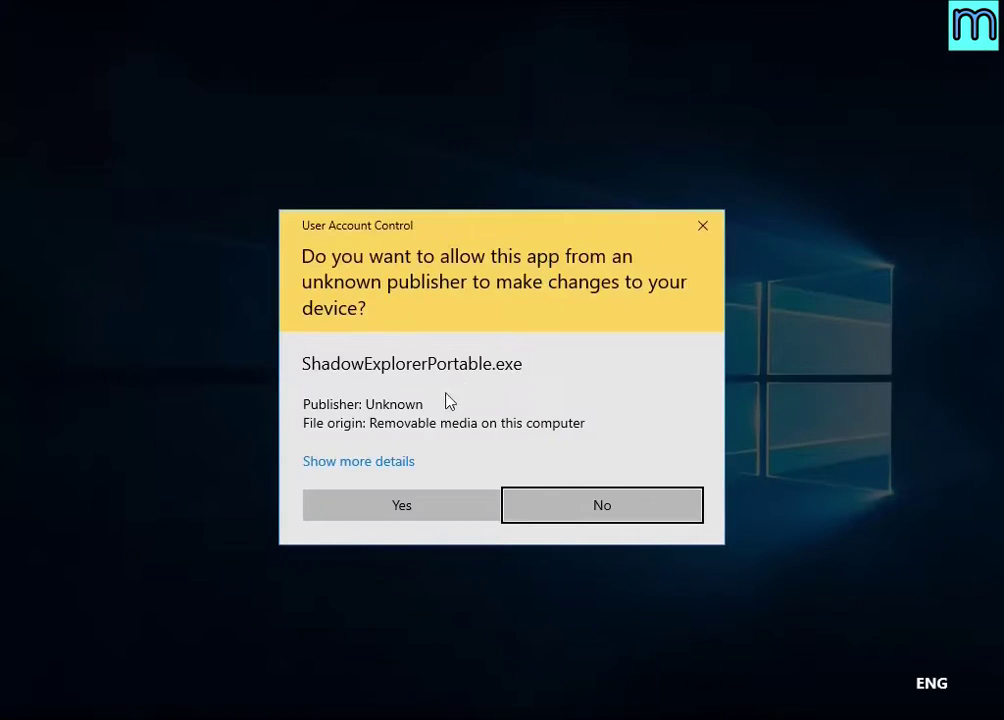
click(388, 514)
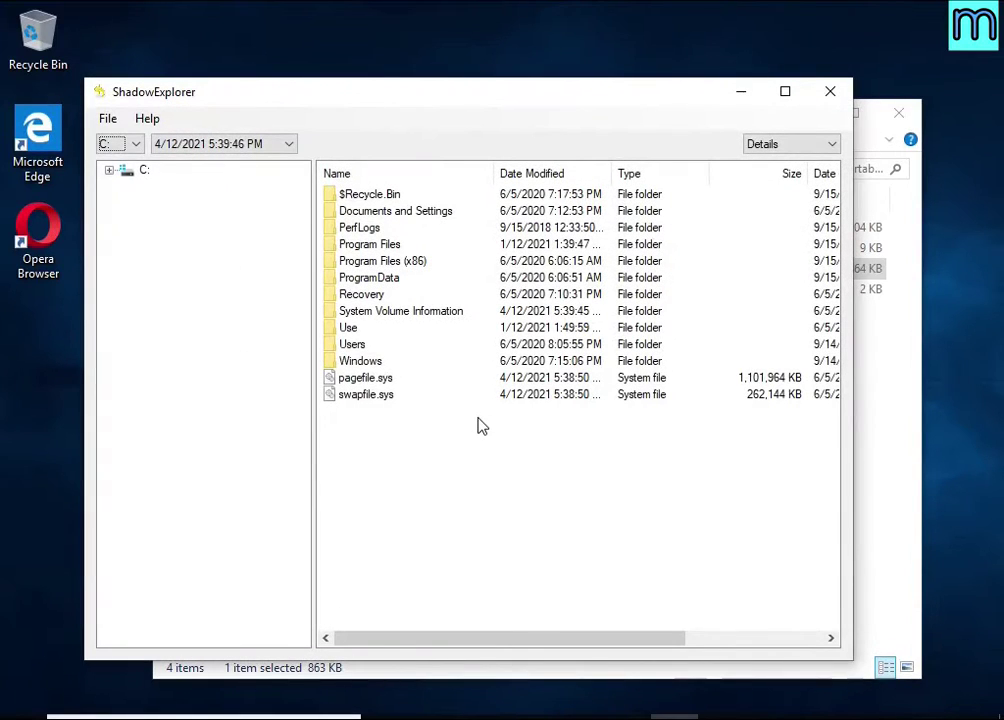
Choose the C: shadow copy dated 4/12/2021 5:40:04 PM and open its Users\User10\Documents folder
click(135, 144)
click(125, 157)
click(195, 144)
click(205, 177)
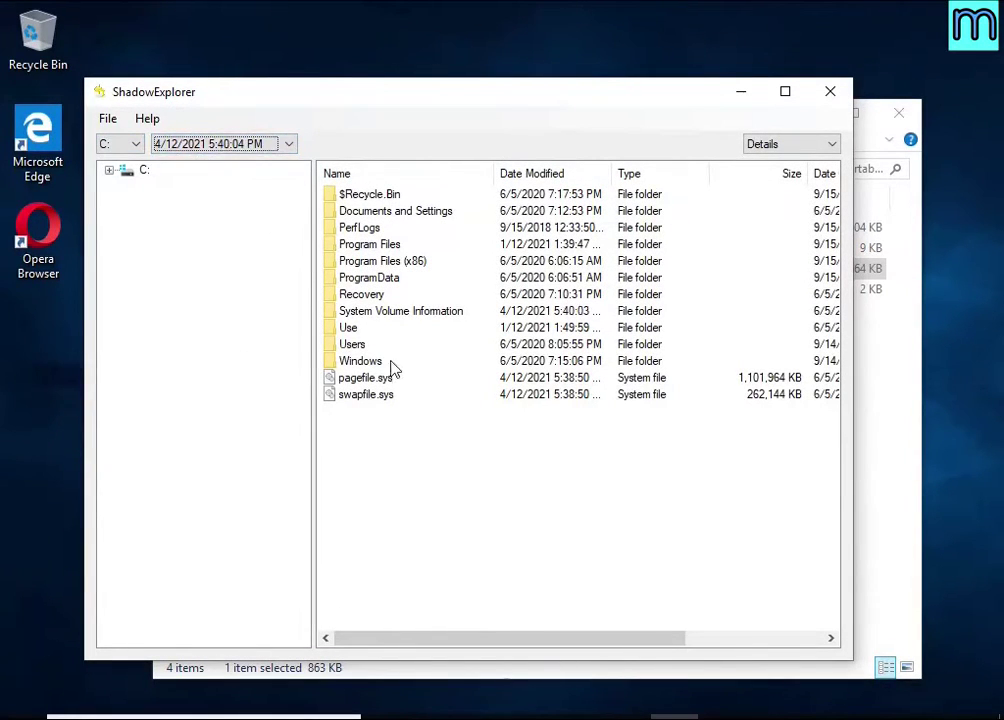
double_click(352, 344)
double_click(338, 262)
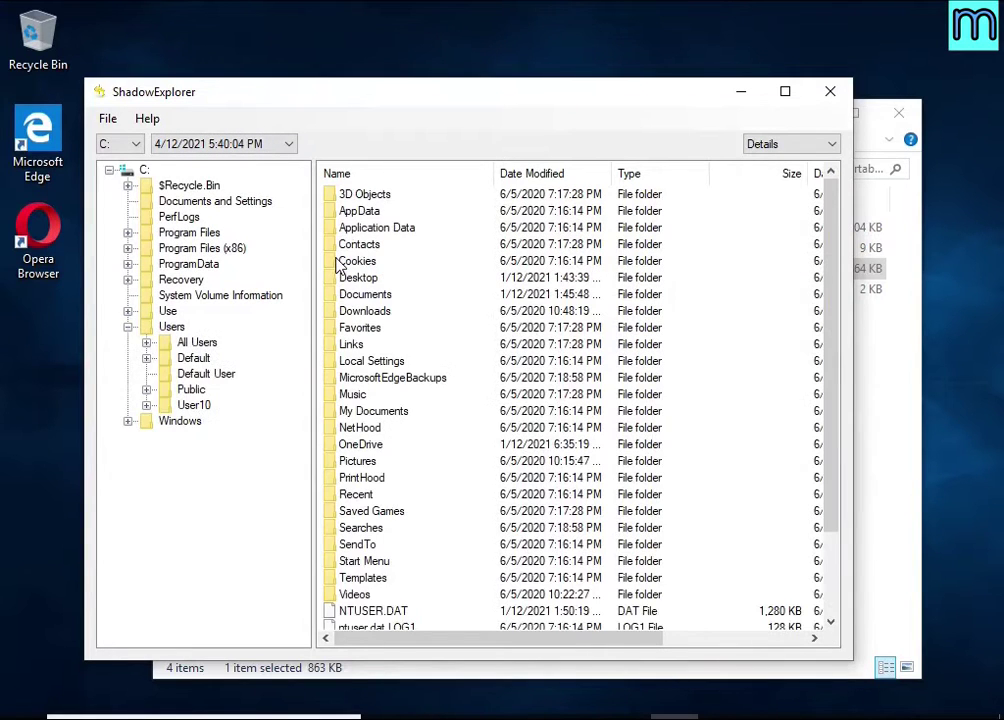
double_click(362, 296)
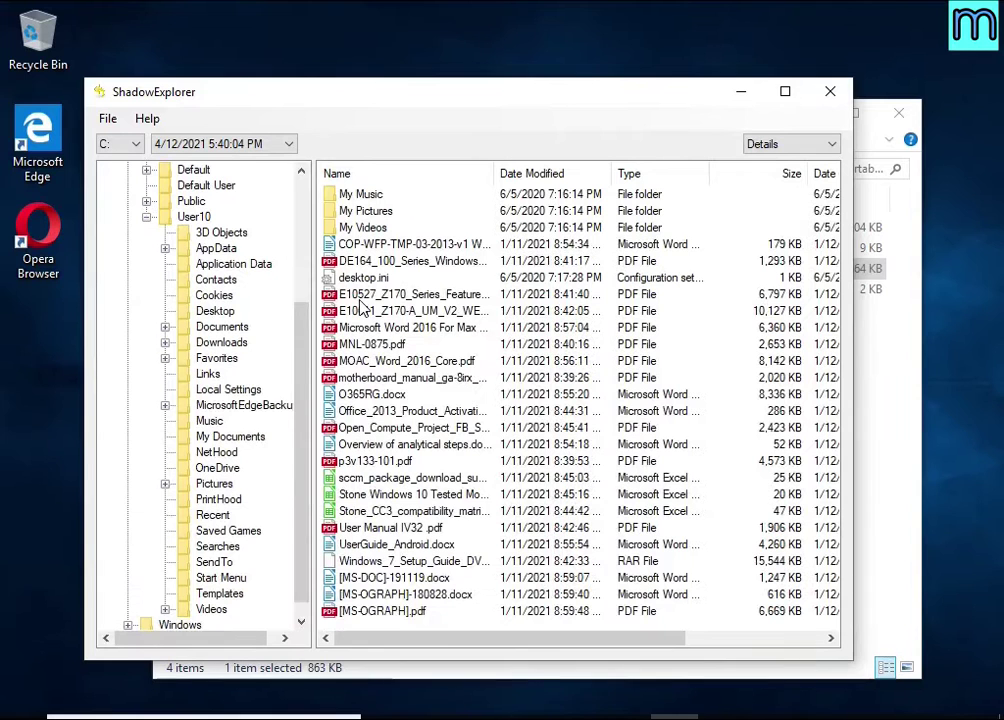
Export the Microsoft Word 2016 PDF from the shadow copy's Documents folder to USB Drive (E:)
click(361, 298)
click(366, 327)
click(374, 398)
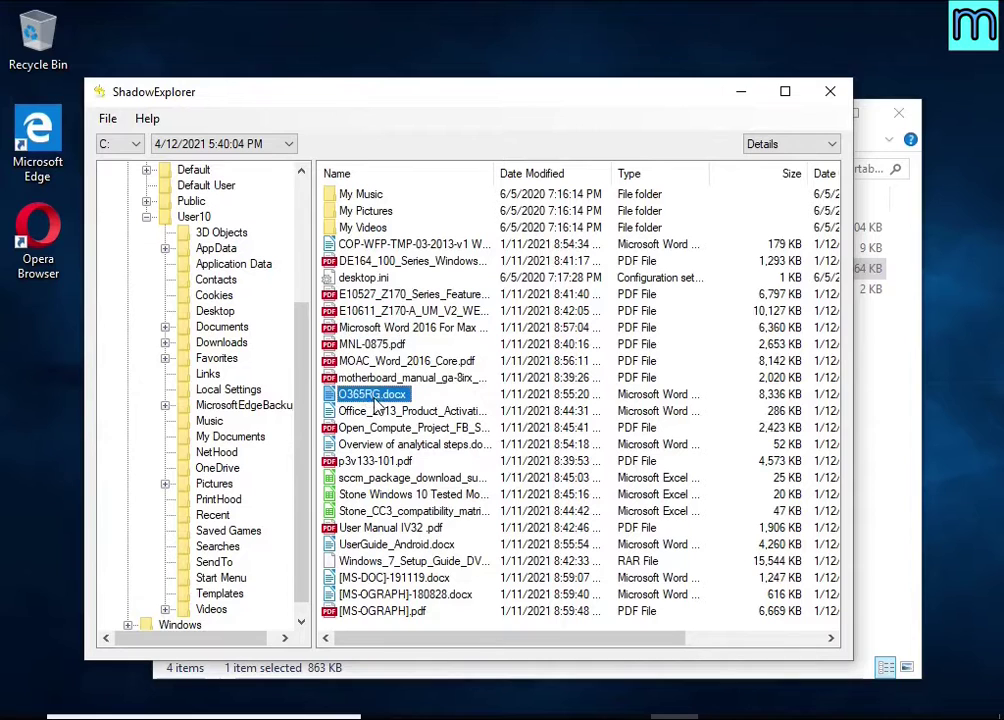
click(366, 344)
click(365, 328)
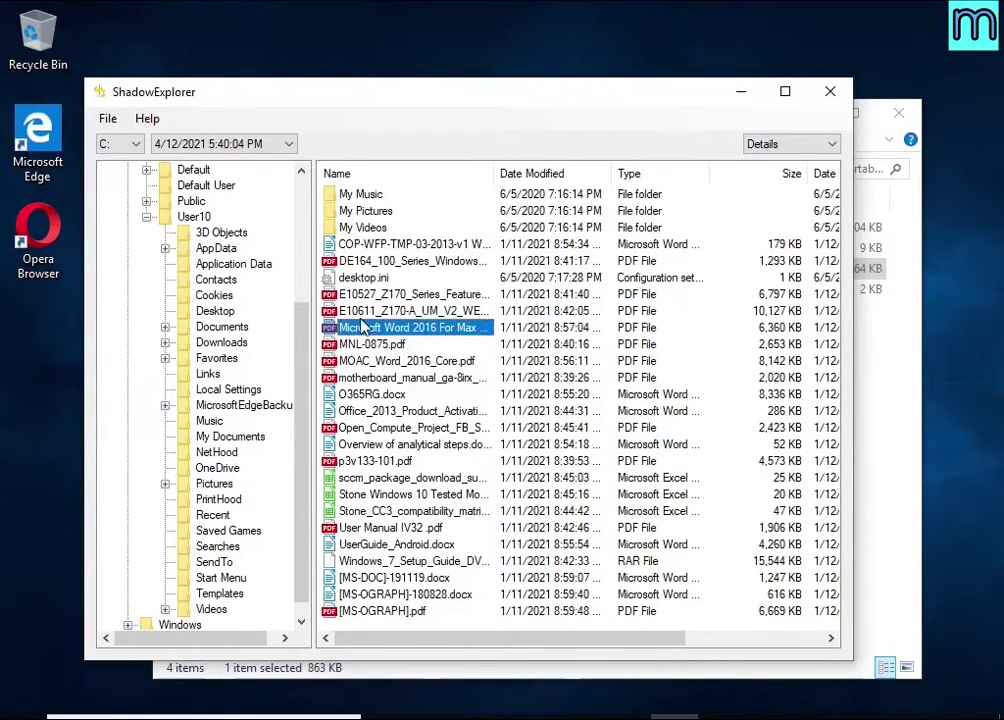
right_click(365, 330)
click(441, 399)
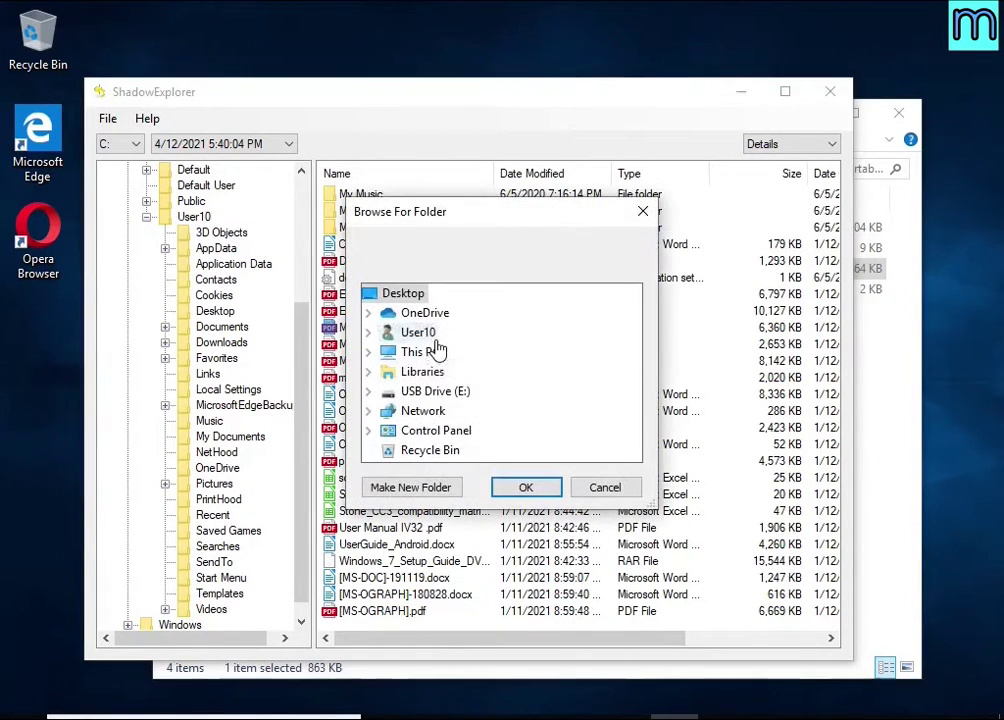
click(432, 391)
click(523, 485)
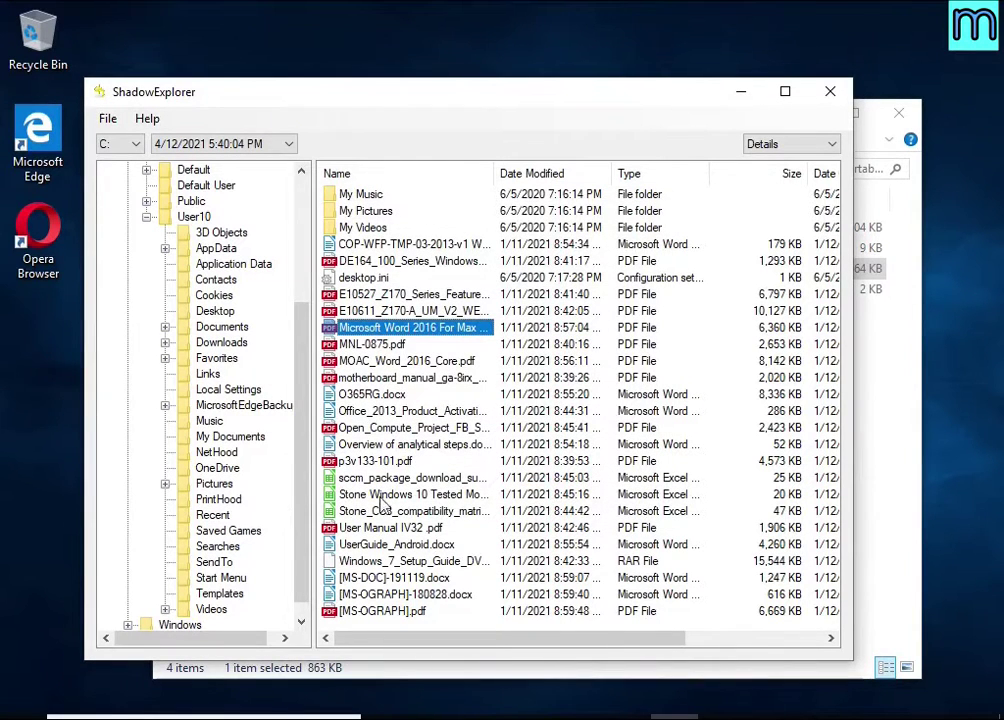
Export UserGuide_Android.docx from the shadow copy's Documents folder to USB Drive (E:)
click(370, 561)
click(370, 544)
right_click(360, 546)
click(400, 560)
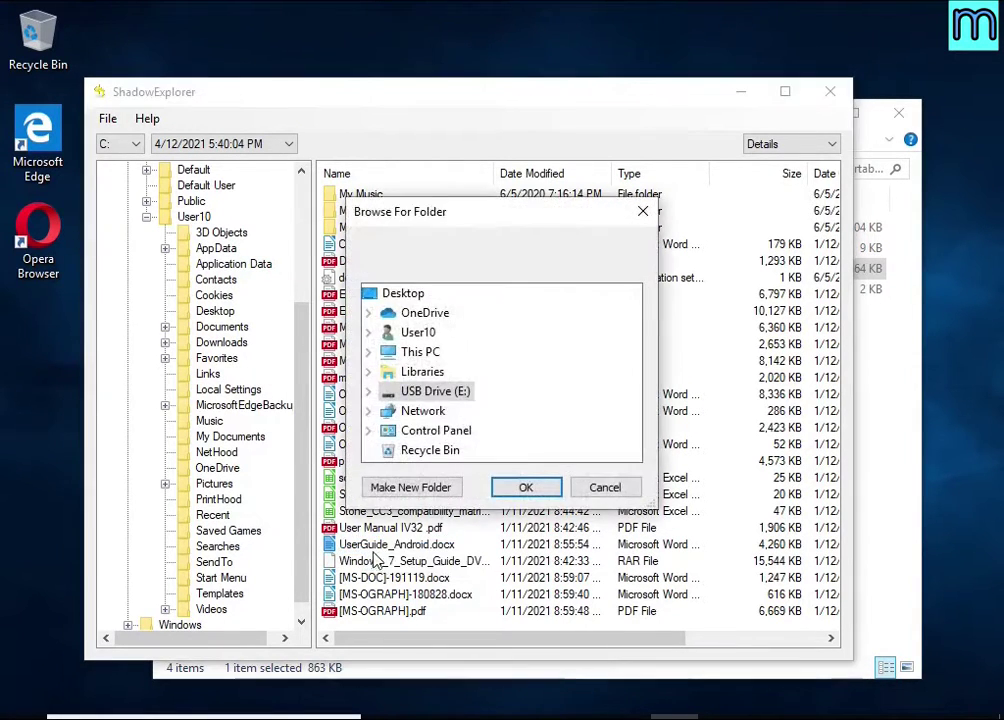
click(525, 488)
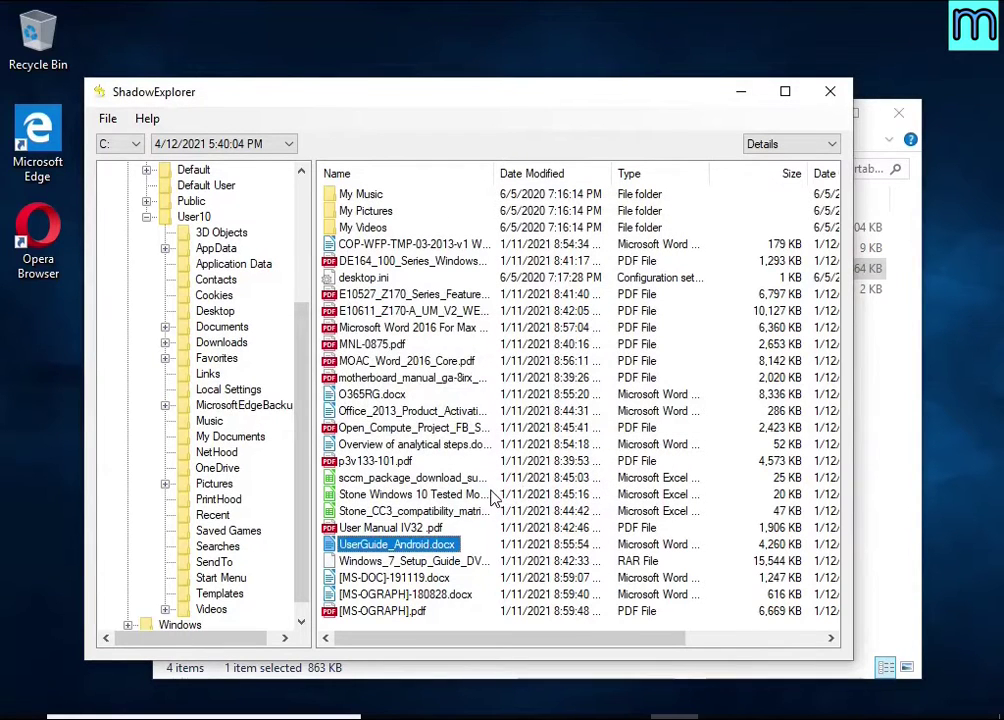
Export Chrysanthemum.jpg from the shadow copy's Pictures folder to USB Drive (E:)
click(214, 483)
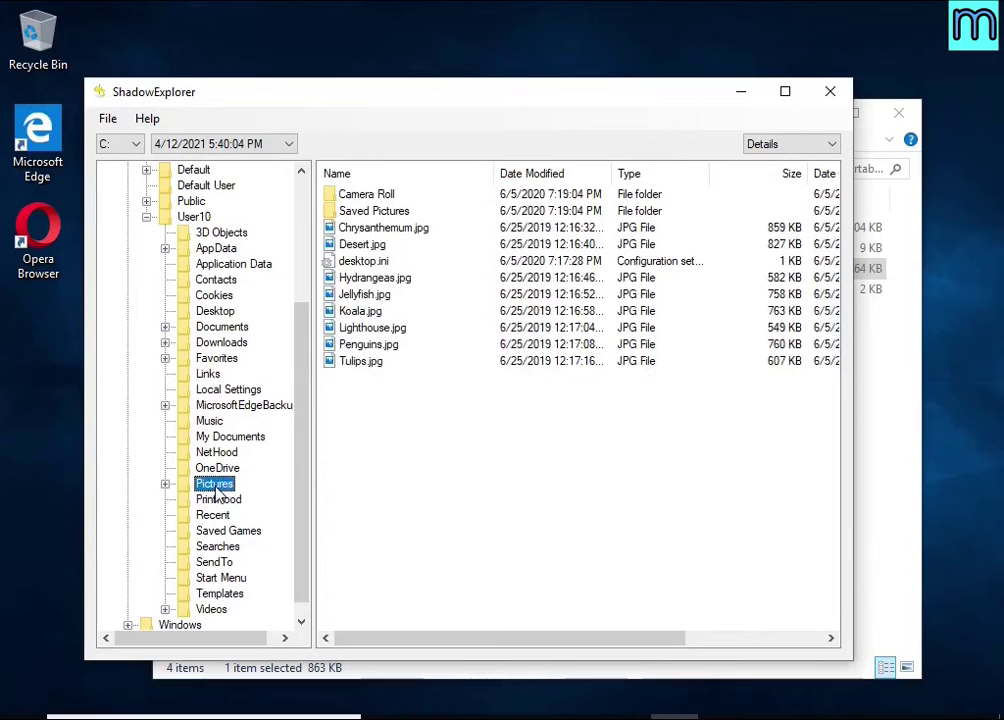
click(356, 318)
right_click(364, 229)
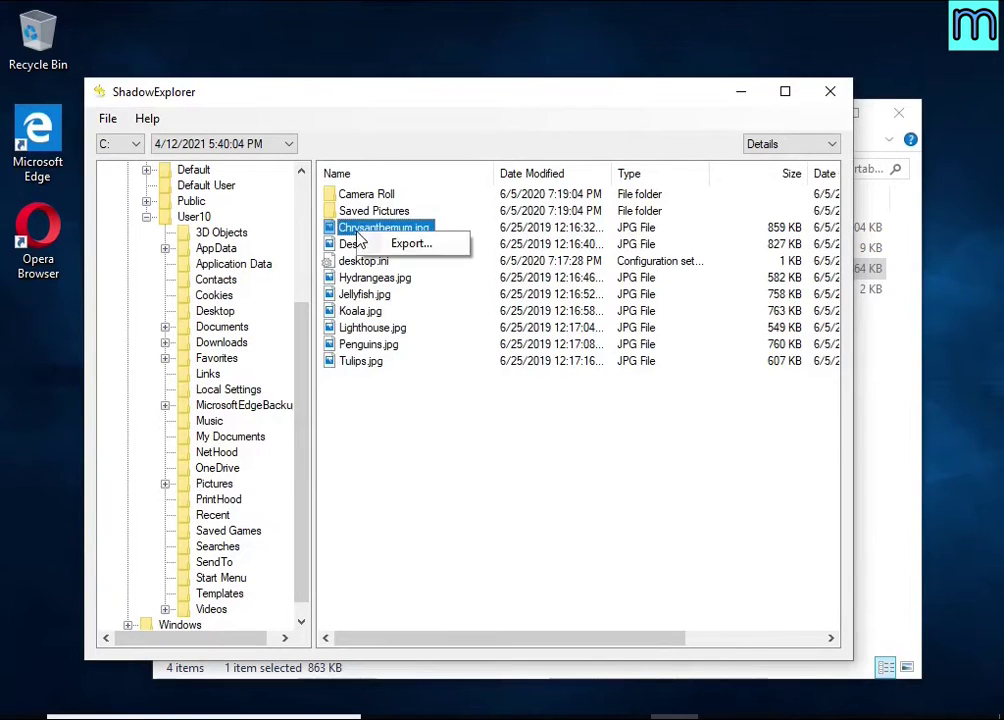
click(410, 244)
click(520, 486)
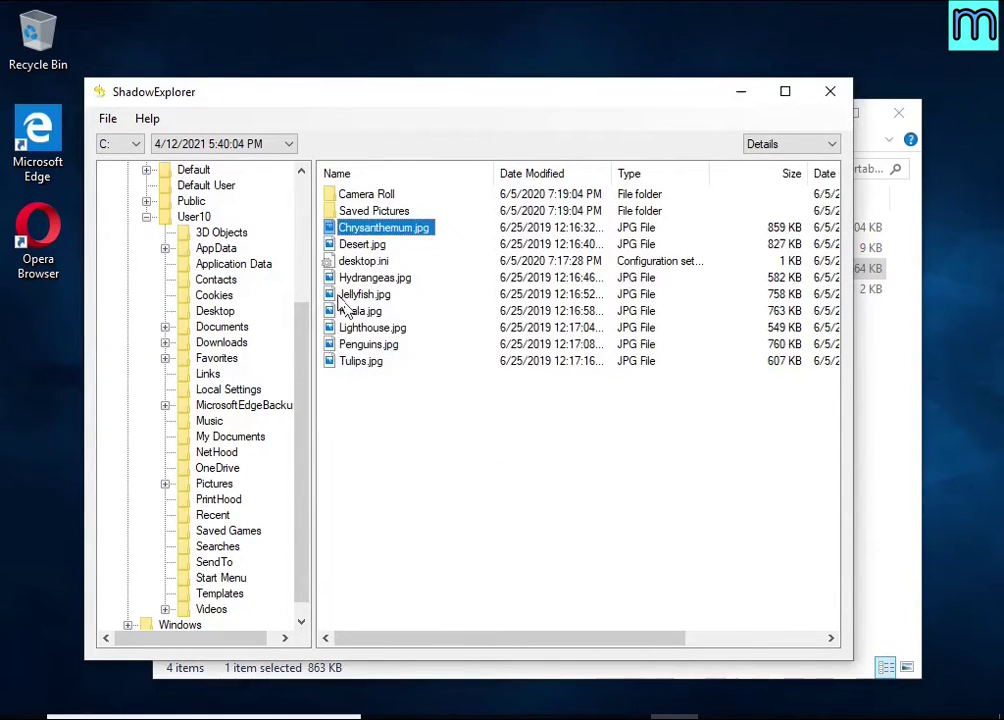
Export Desert.jpg from the shadow copy's Pictures folder to USB Drive (E:) and close ShadowExplorer
click(345, 245)
right_click(343, 249)
click(360, 256)
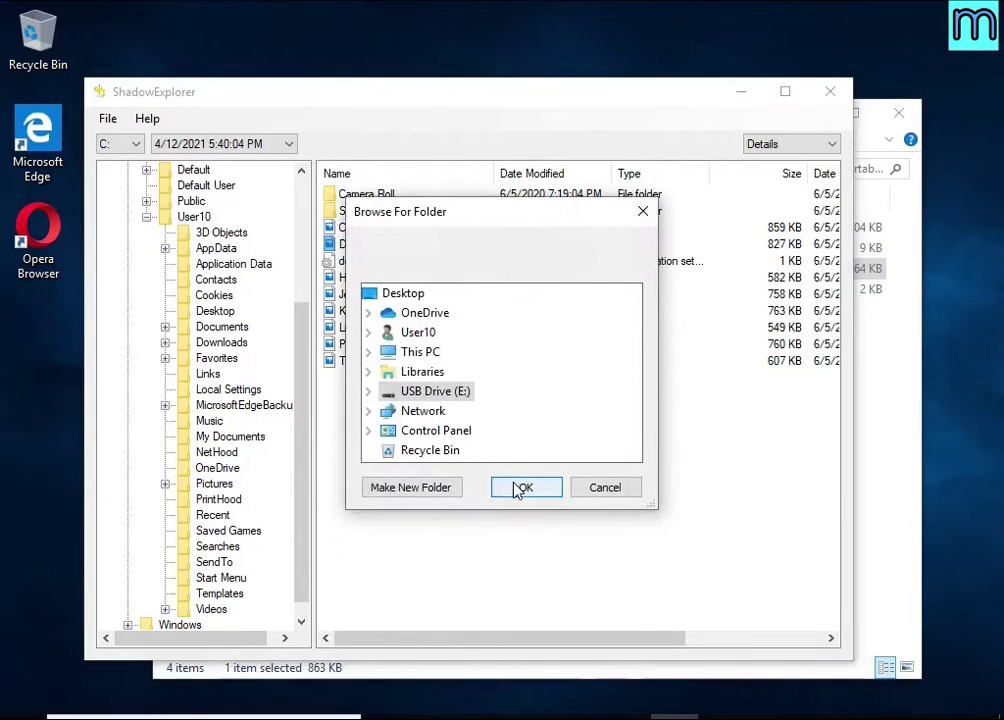
click(520, 485)
click(829, 92)
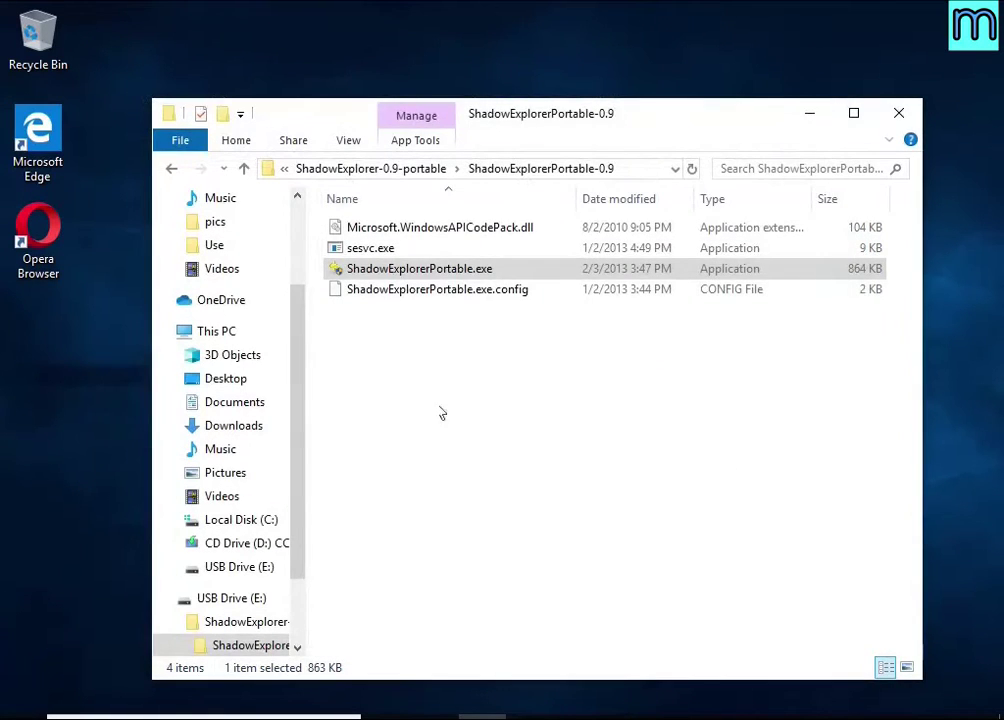
Open the recovered UserGuide_Android.docx from USB Drive (E:), dismiss the startup tip, look through its pages and close it
click(240, 597)
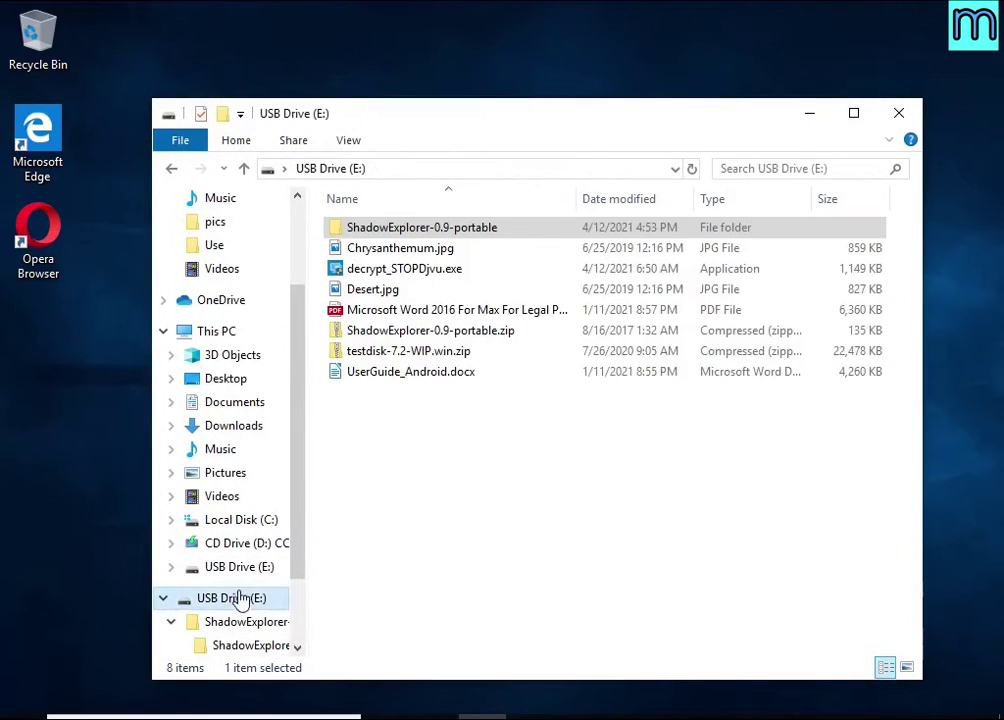
click(405, 248)
click(419, 289)
click(465, 310)
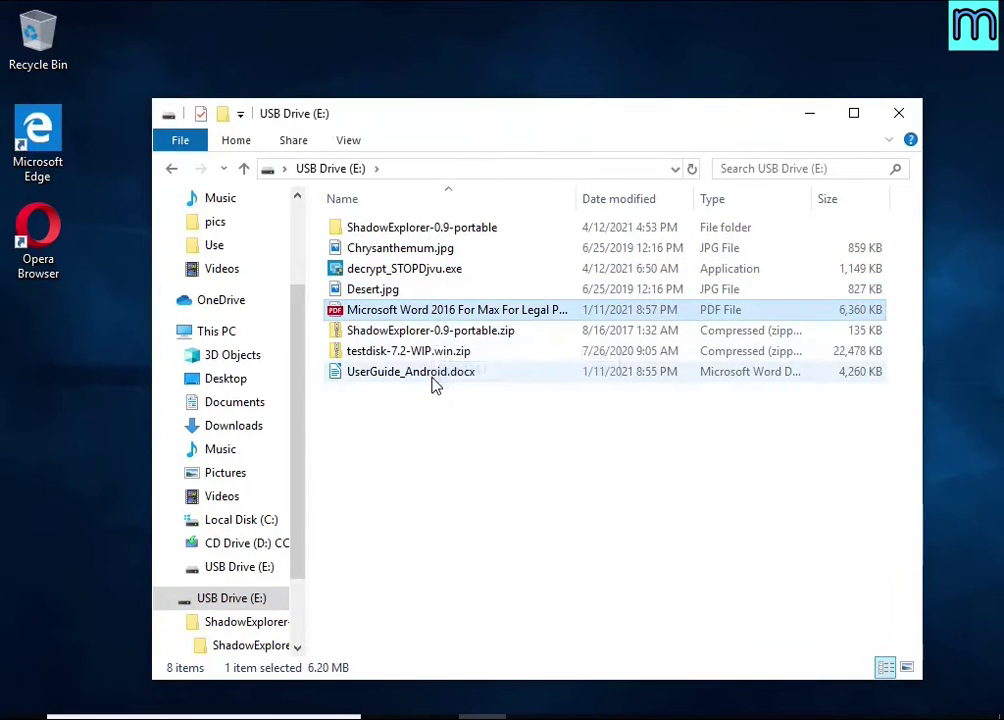
double_click(434, 380)
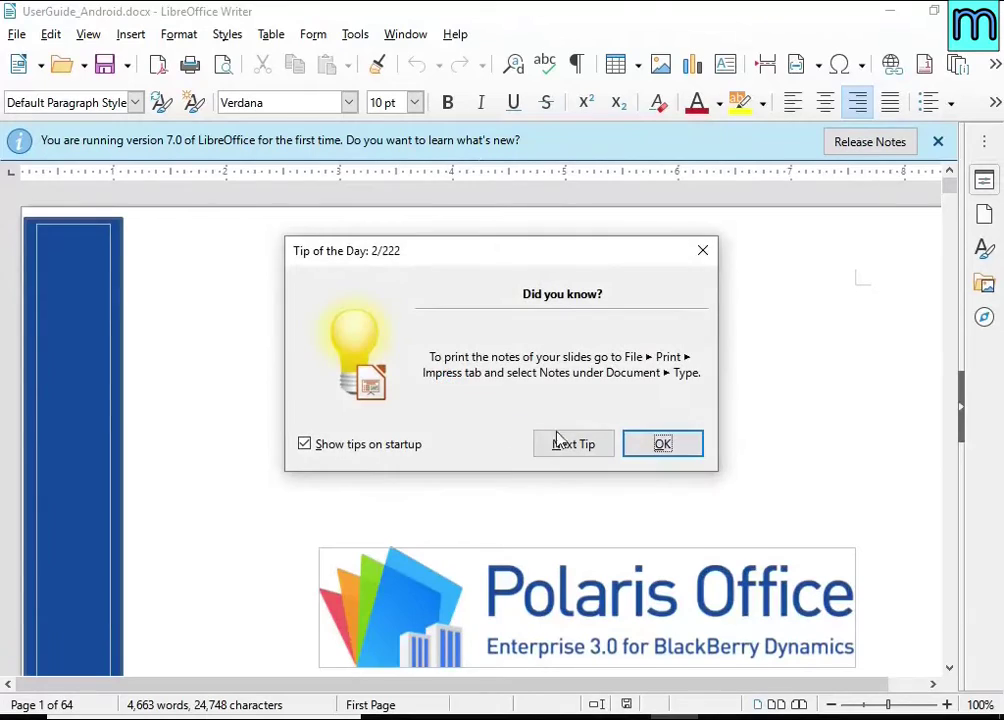
click(660, 446)
scroll(663, 363, down, 15)
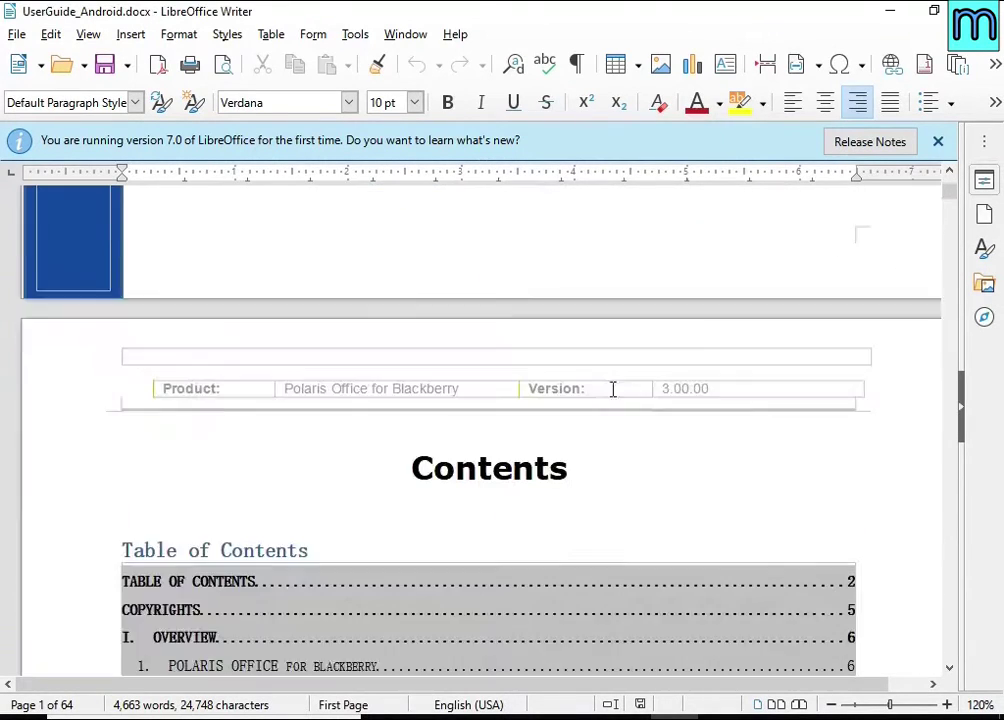
key(alt+F4)
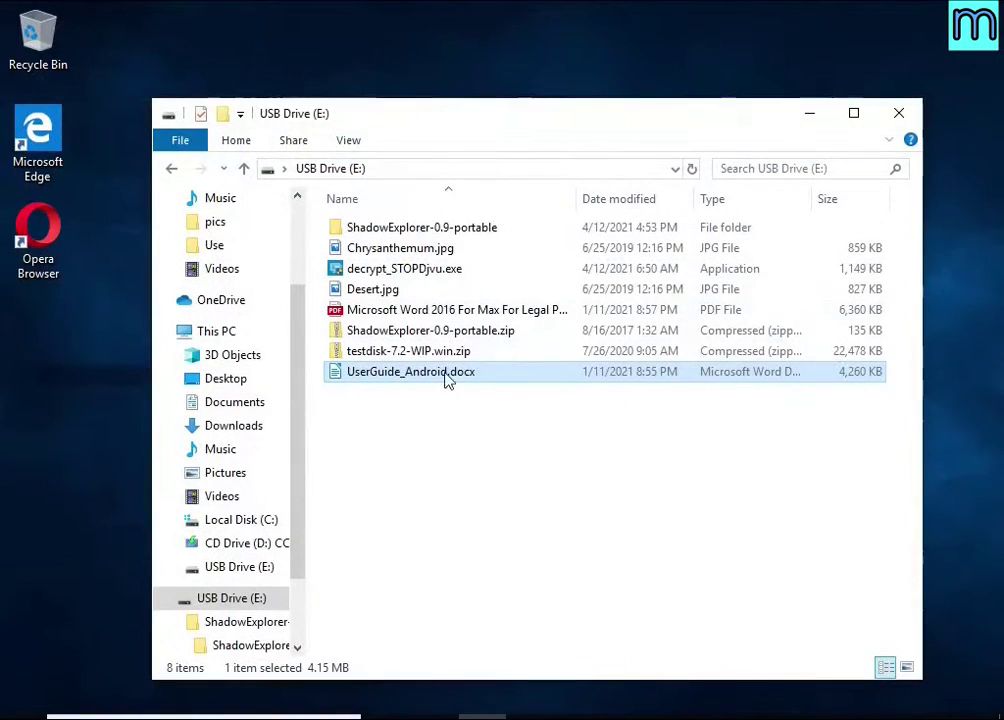
Open the recovered Microsoft Word 2016 PDF from USB Drive (E:), look through its pages and close it
click(470, 310)
key(Return)
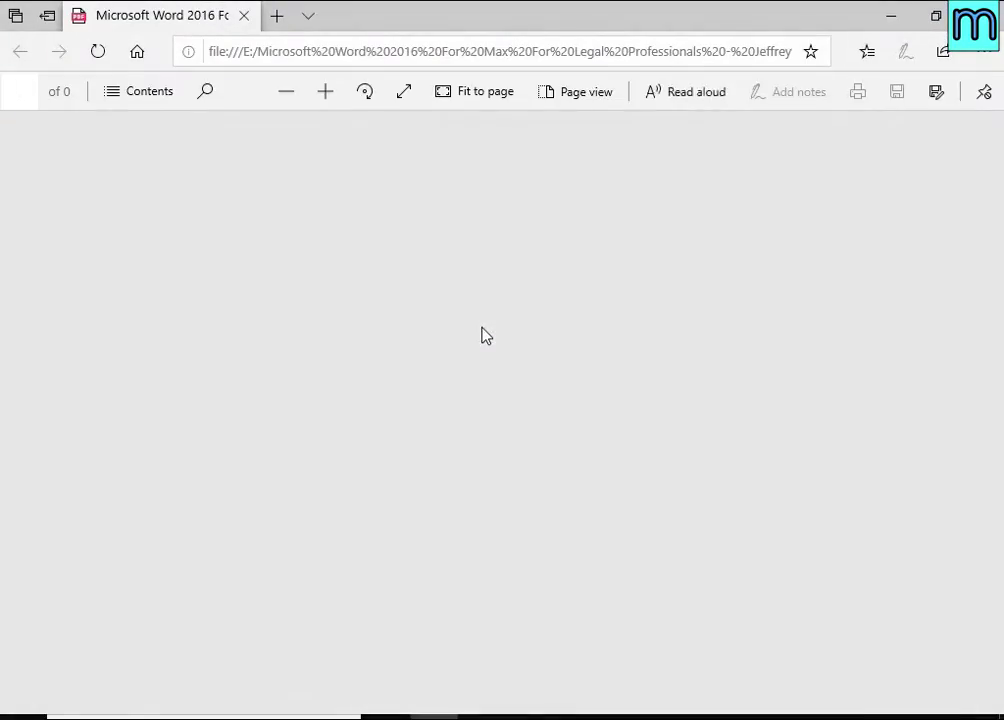
scroll(495, 327, down, 6)
scroll(519, 327, down, 10)
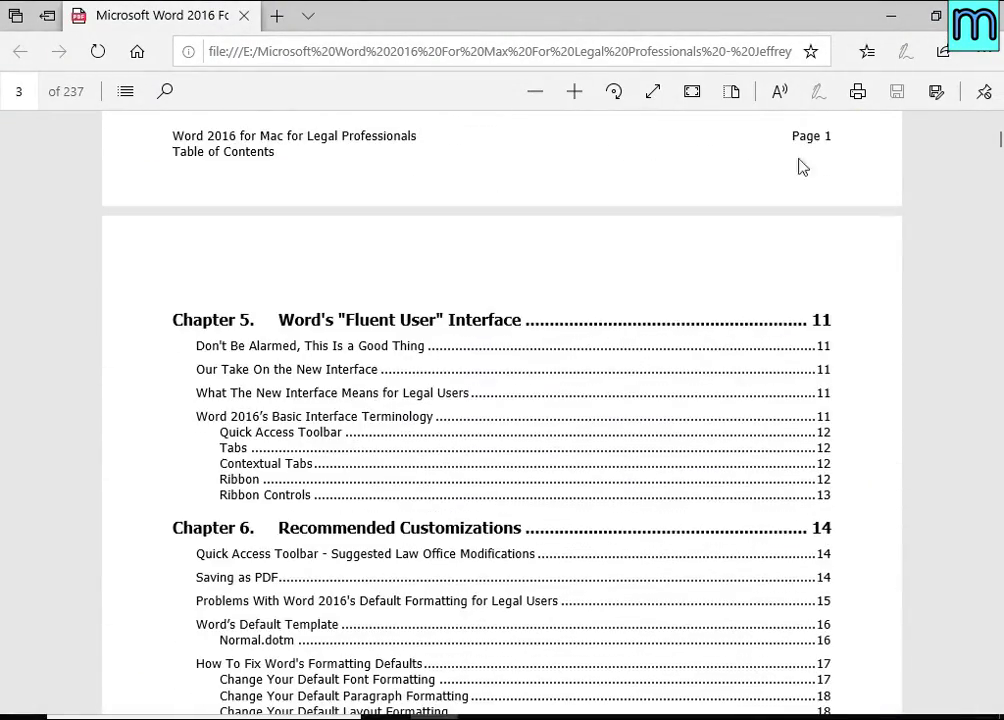
key(alt+F4)
View the recovered Desert.jpg and Chrysanthemum.jpg in Photos, closing each one, and close the USB Drive (E:) window
double_click(420, 291)
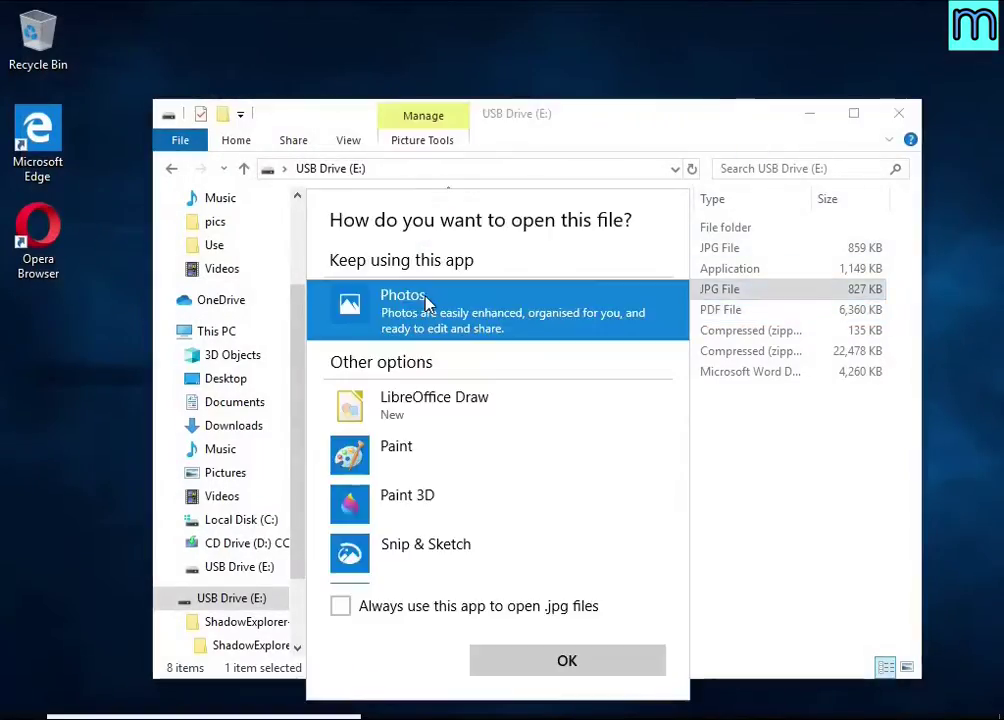
double_click(426, 308)
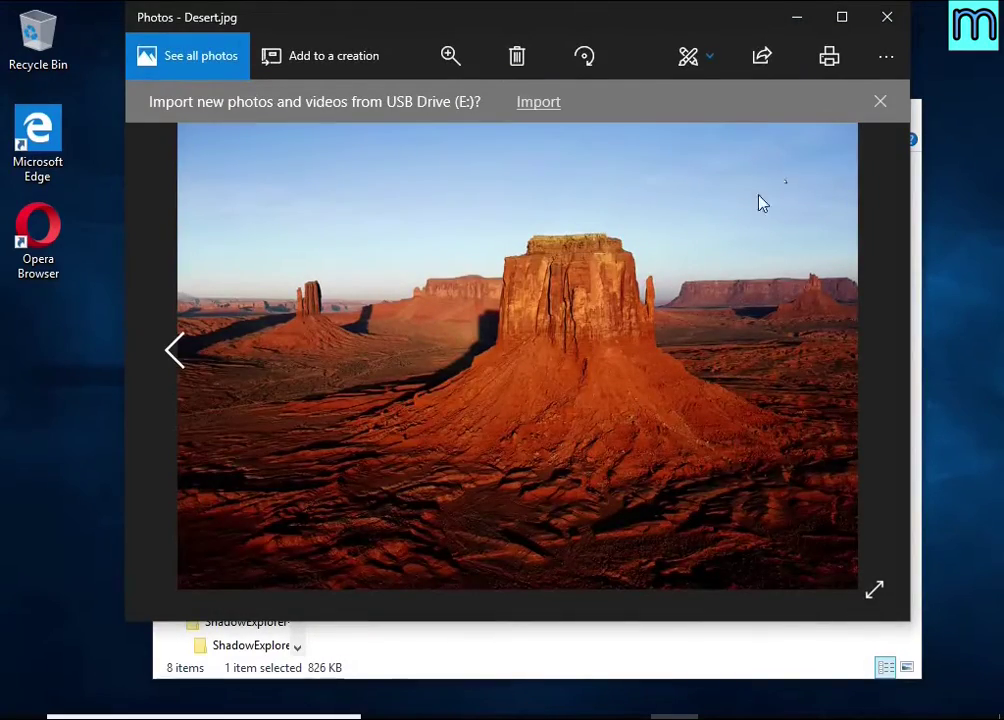
click(884, 25)
double_click(434, 250)
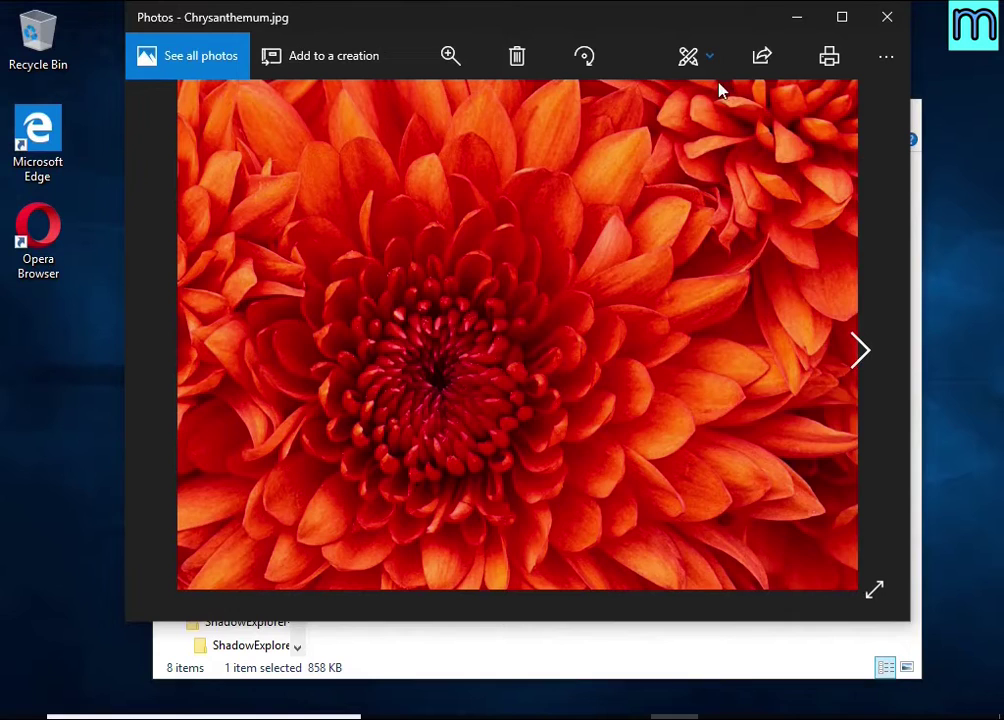
click(886, 17)
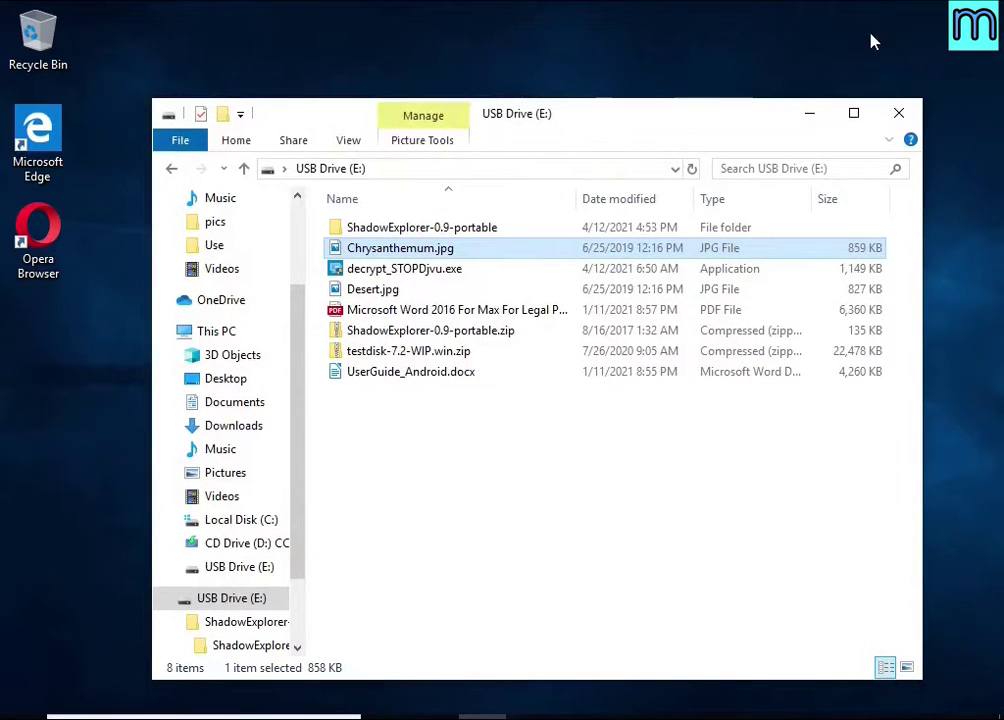
click(898, 113)
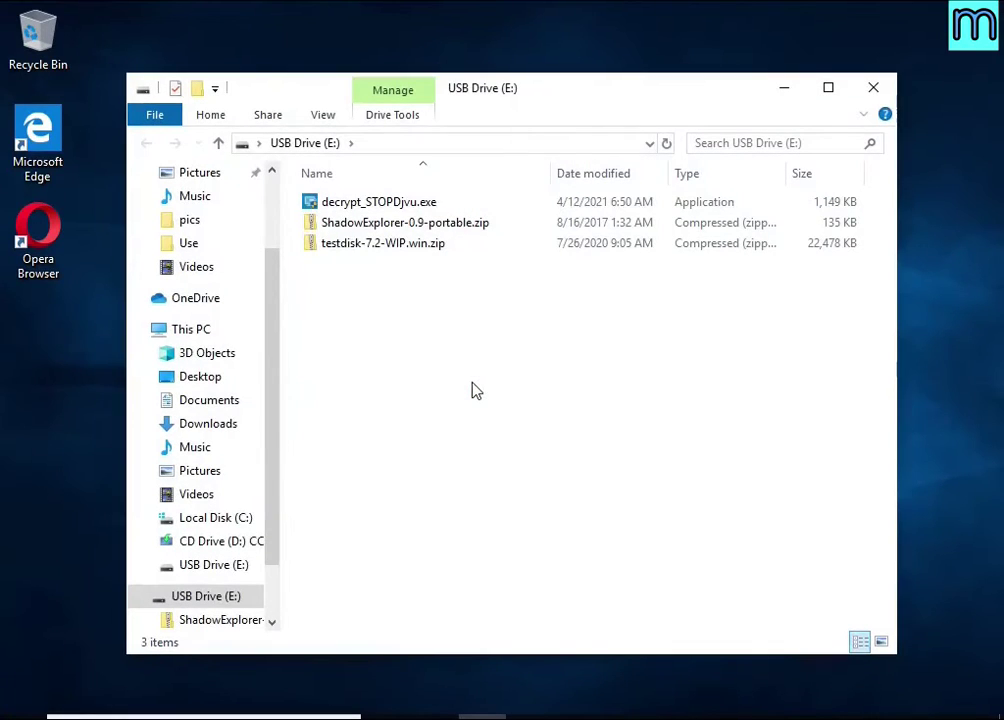
Extract testdisk-7.2-WIP.win.zip into a testdisk-7.2-WIP.win folder on USB Drive (E:) and close the original drive window
click(434, 248)
right_click(495, 250)
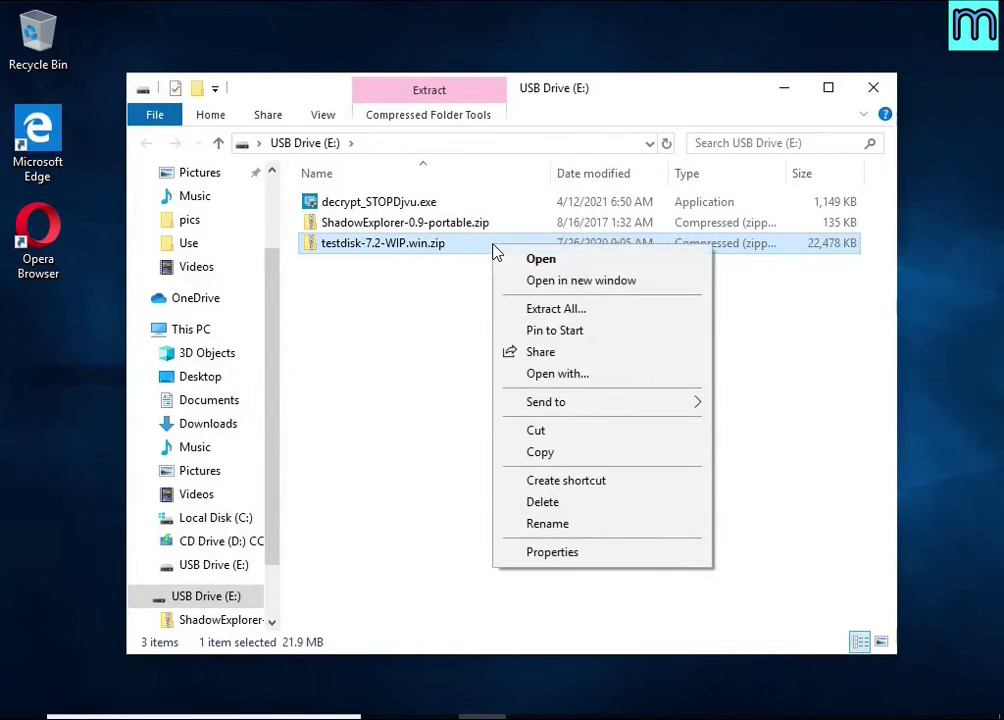
click(656, 317)
click(684, 556)
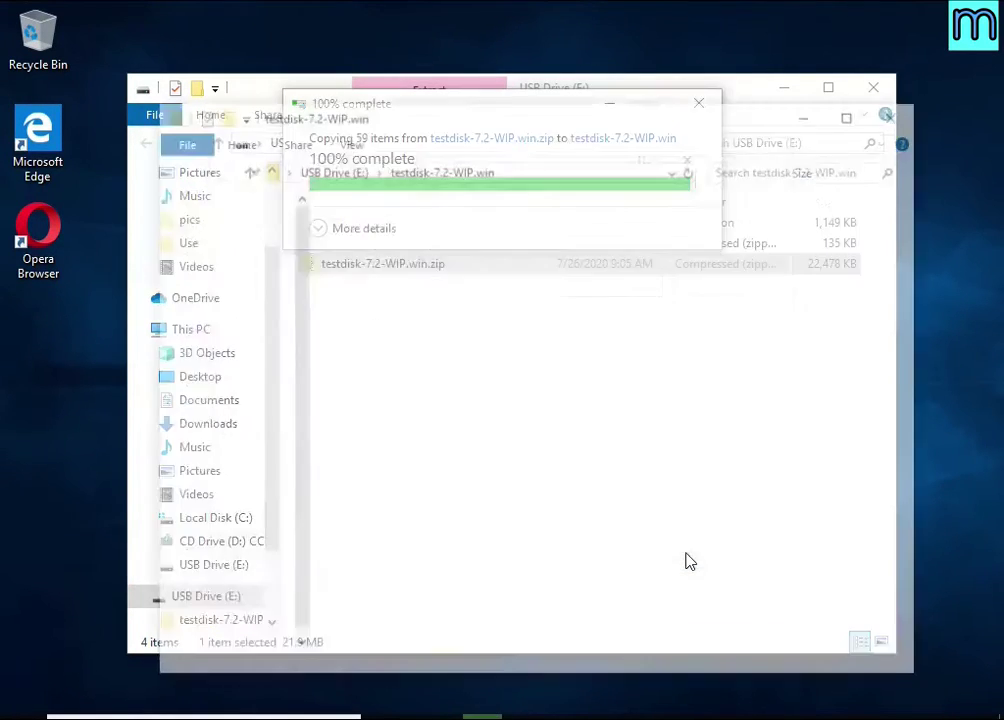
click(873, 88)
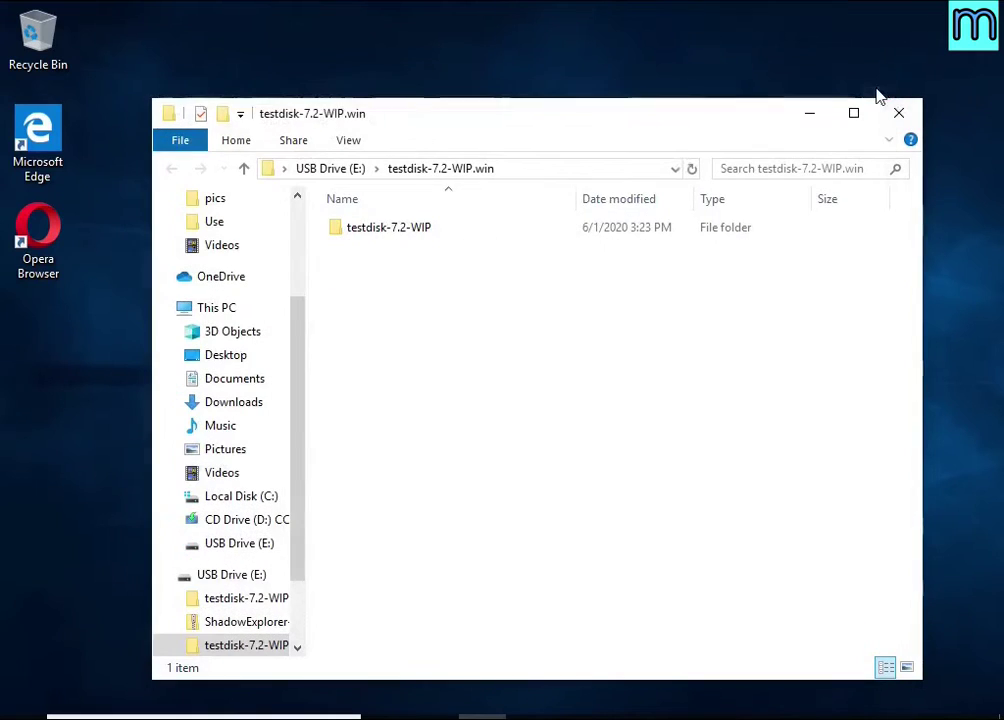
Run qphotorec_win.exe from the extracted testdisk-7.2-WIP folder, allowing it to make changes to the device
click(463, 238)
double_click(463, 238)
scroll(477, 309, down, 7)
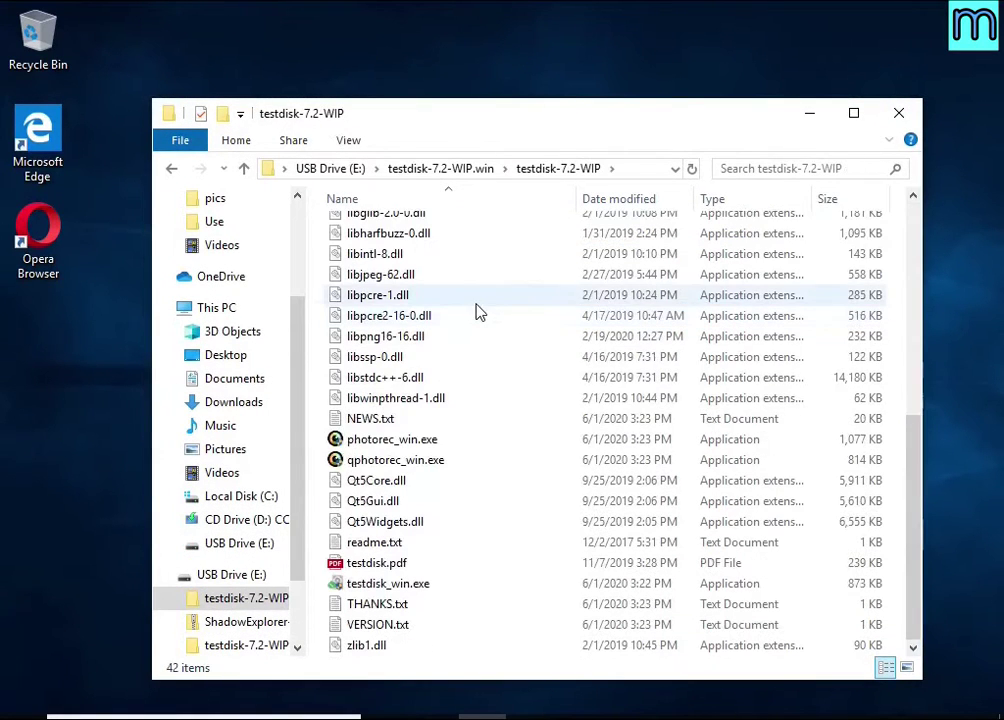
click(437, 465)
double_click(510, 467)
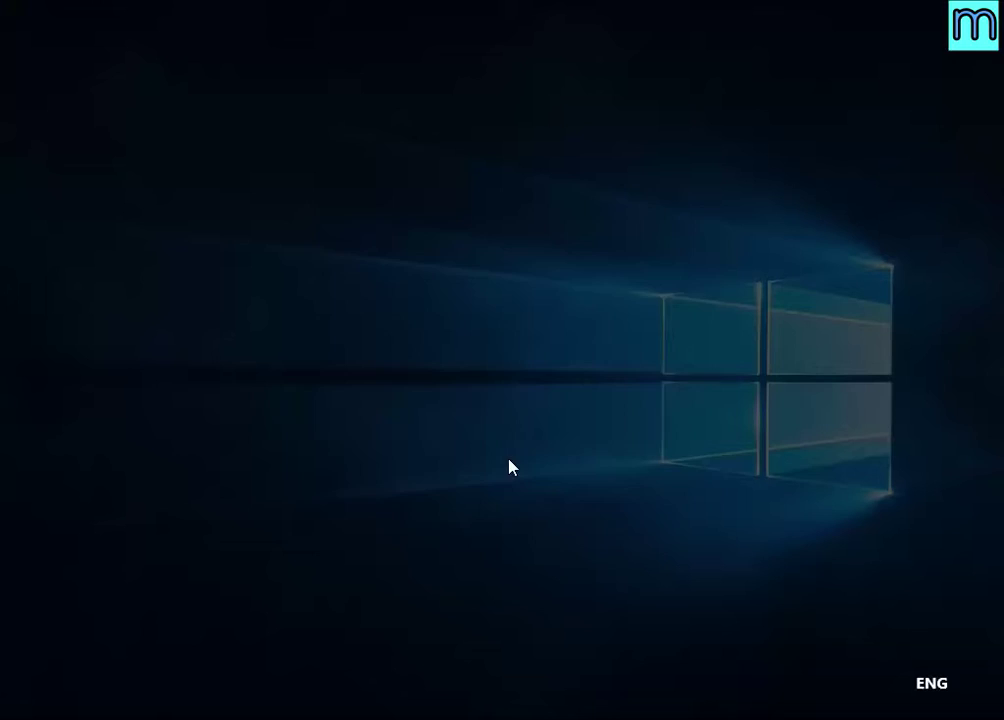
click(427, 512)
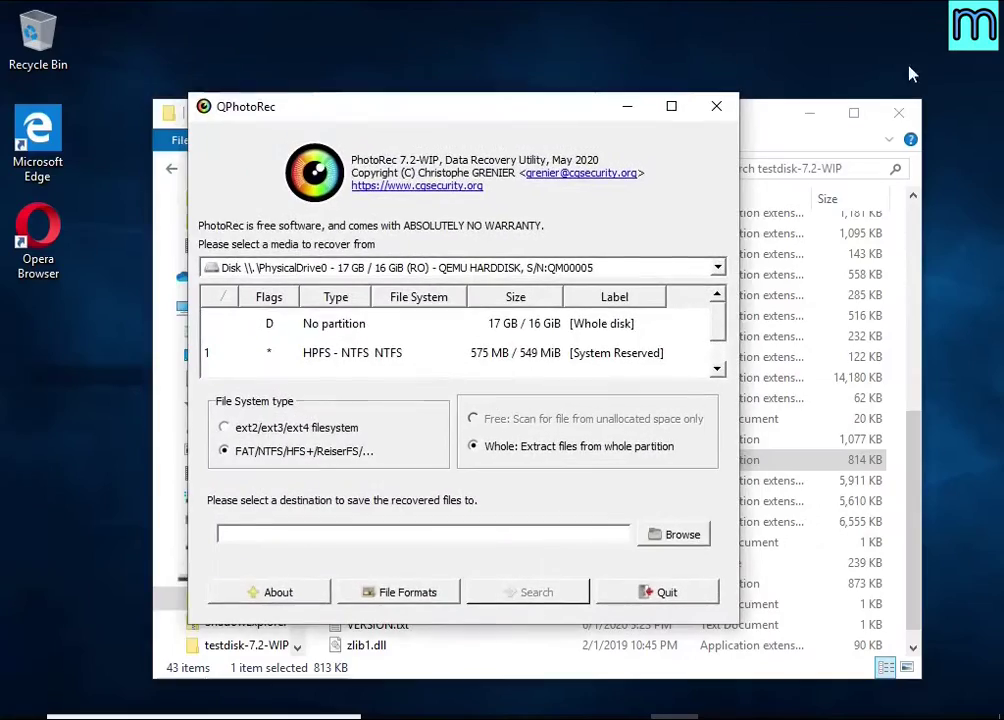
Minimize the folder window and choose the 16 GB NTFS partition 2 of PhysicalDrive0 as the recovery source in QPhotoRec
click(822, 118)
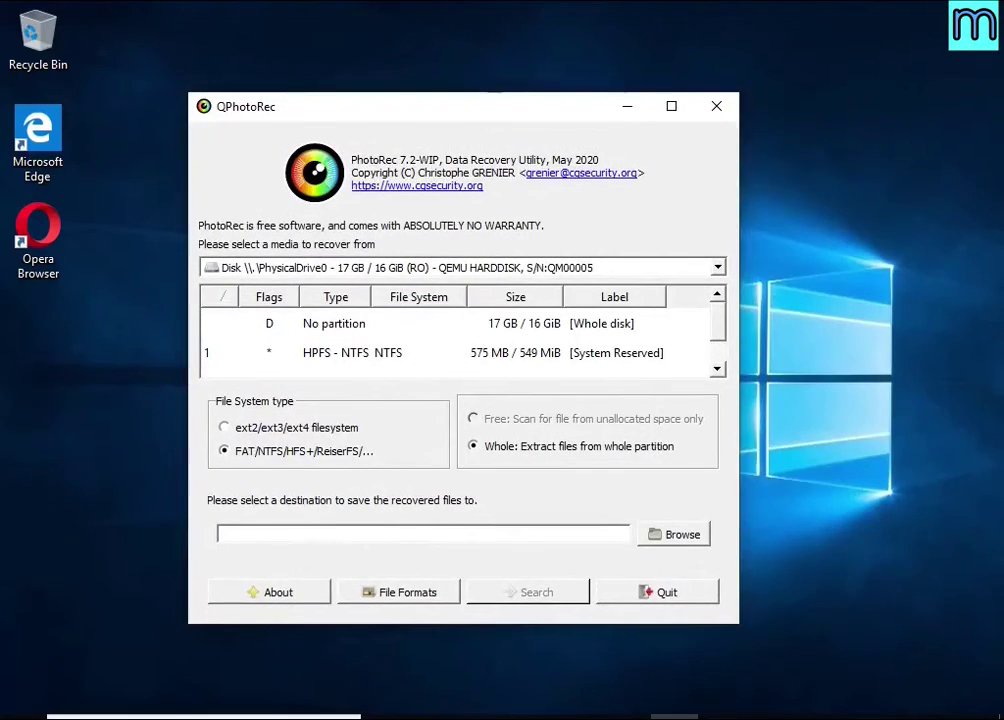
drag(491, 111, 538, 101)
click(428, 261)
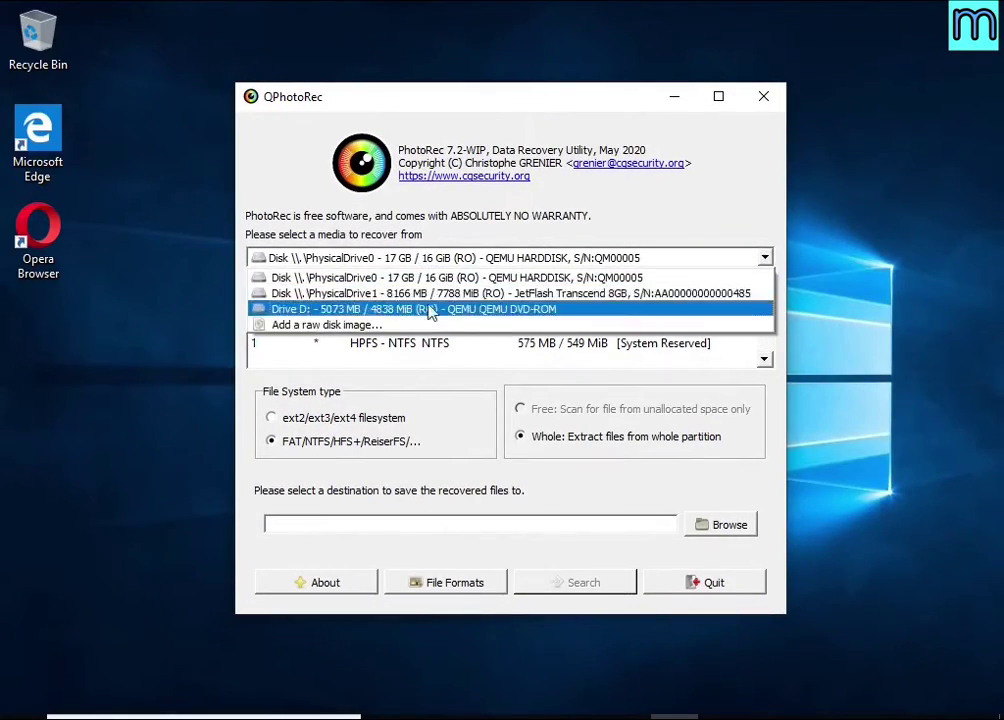
click(428, 279)
scroll(420, 345, down, 1)
click(412, 356)
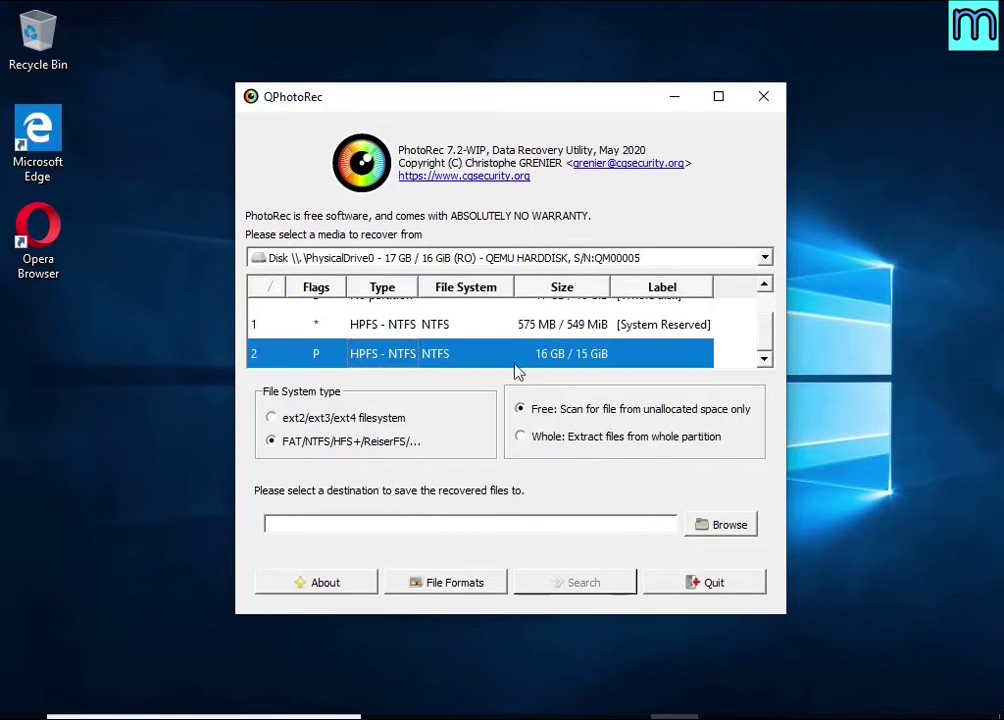
Clear all file formats in QPhotoRec's format list and enable only the doc Microsoft Office Document format
click(421, 583)
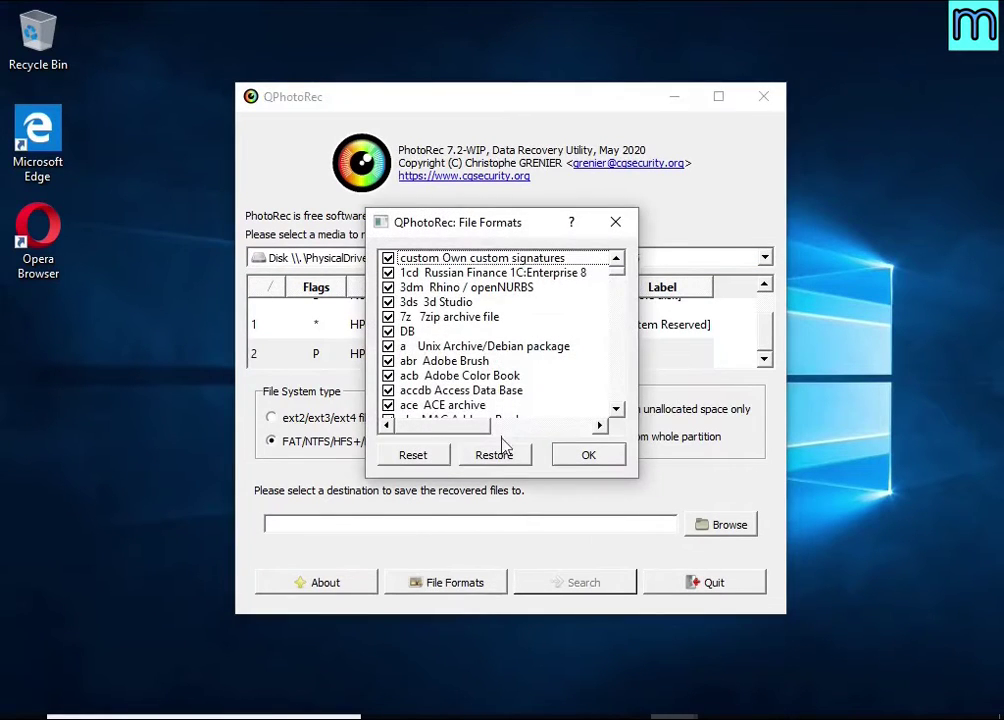
click(414, 458)
scroll(462, 360, down, 20)
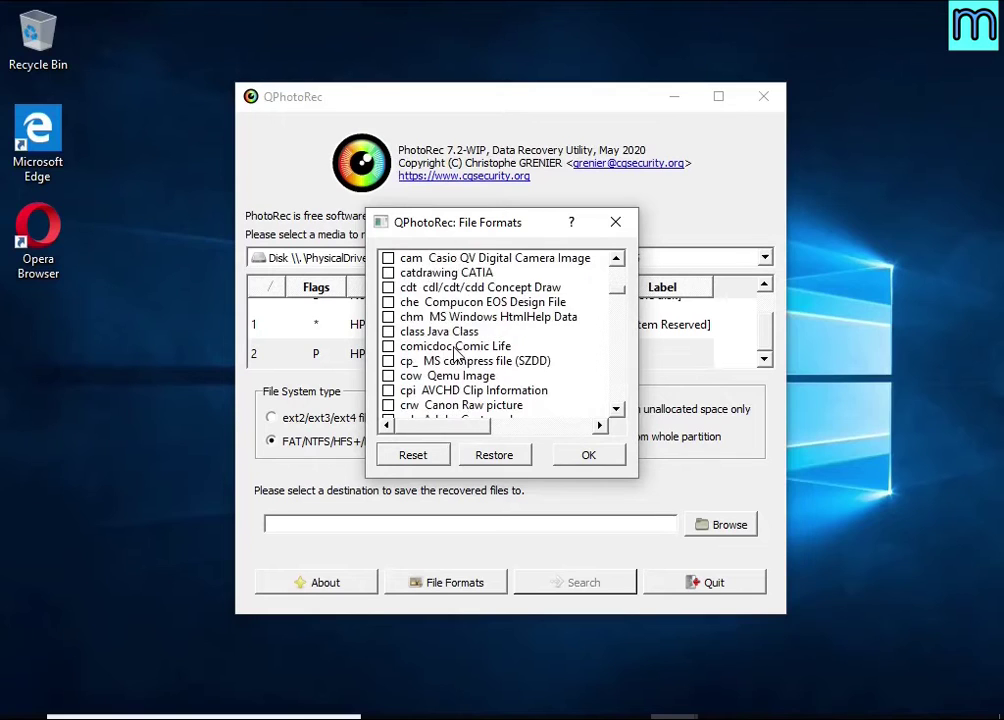
scroll(455, 352, down, 2)
scroll(455, 352, up, 1)
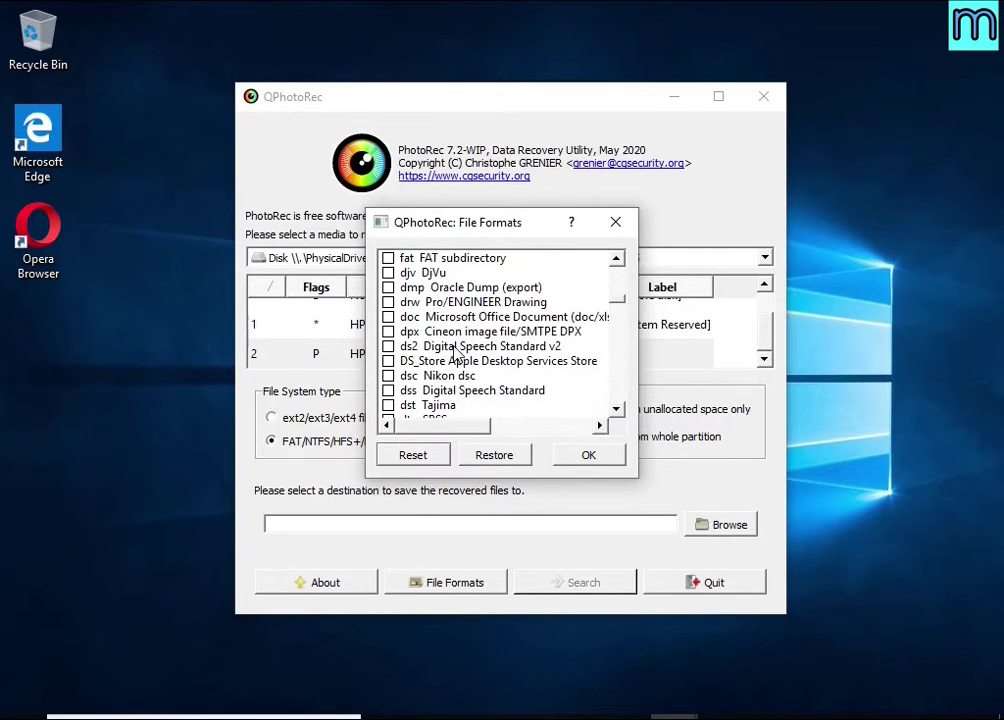
click(457, 320)
drag(457, 422, 475, 363)
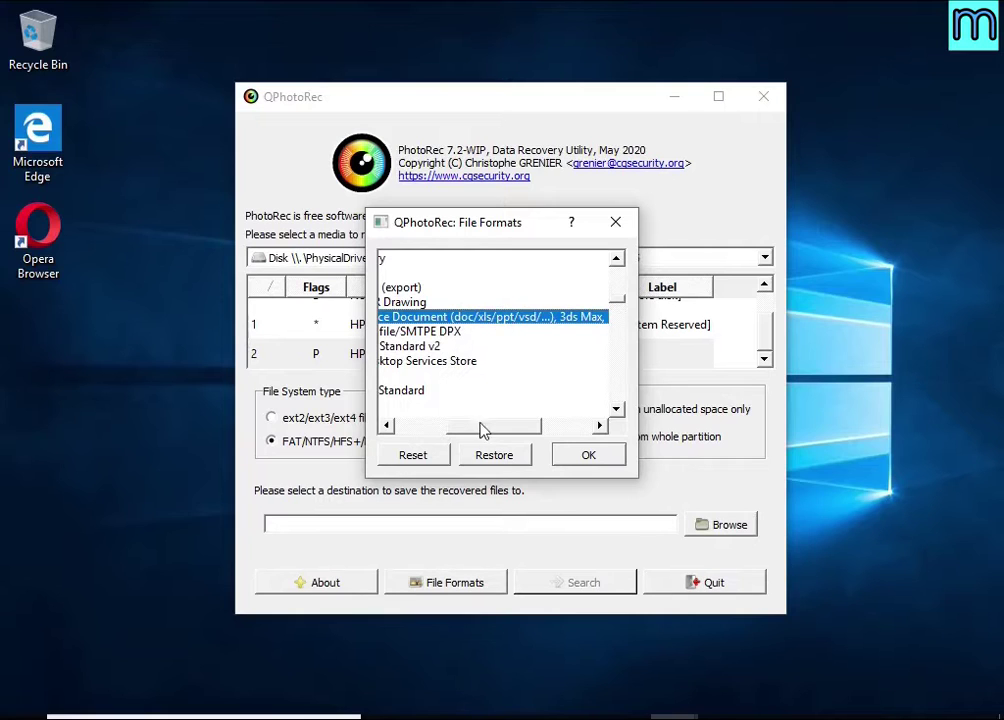
drag(483, 428, 393, 437)
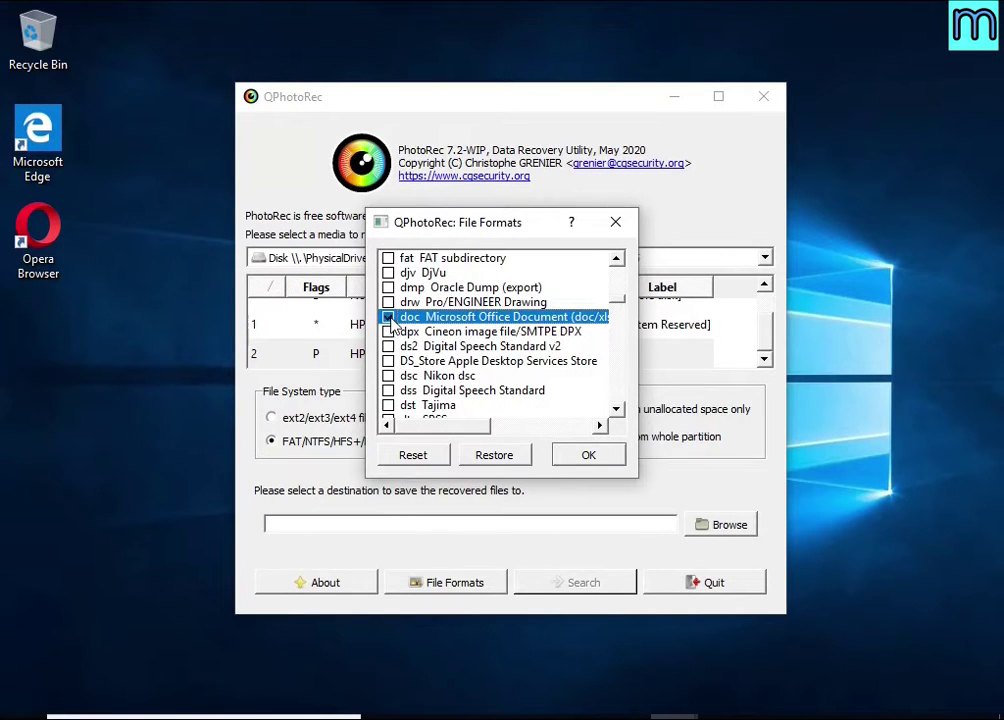
Also enable the jpg, pct and pdf formats in QPhotoRec's file format list
scroll(470, 358, down, 7)
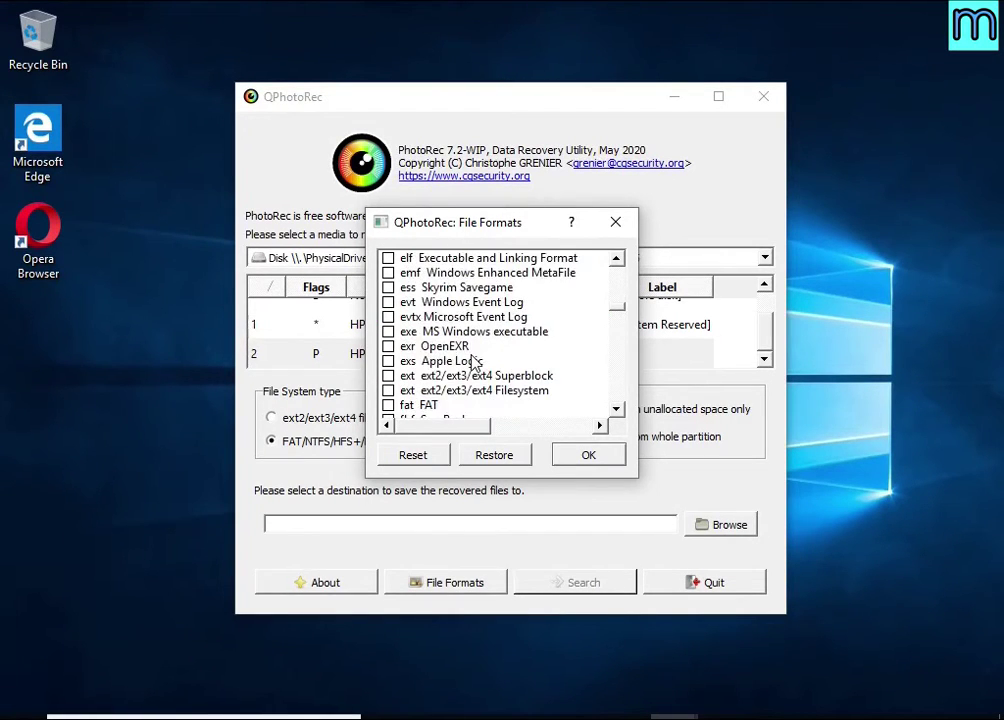
scroll(475, 362, down, 16)
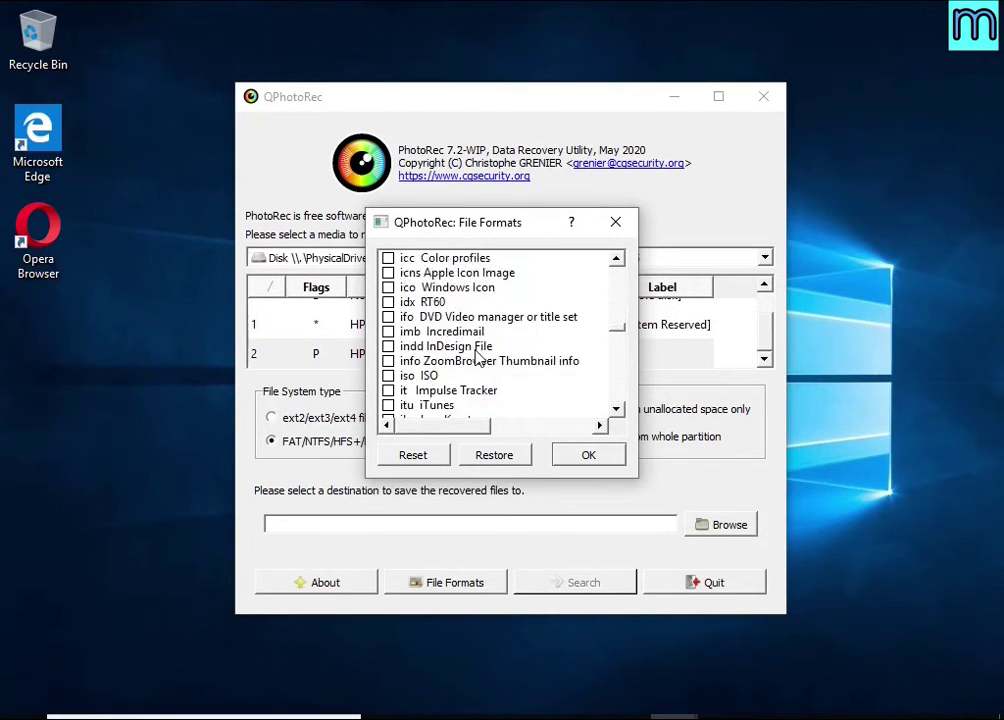
scroll(477, 356, down, 2)
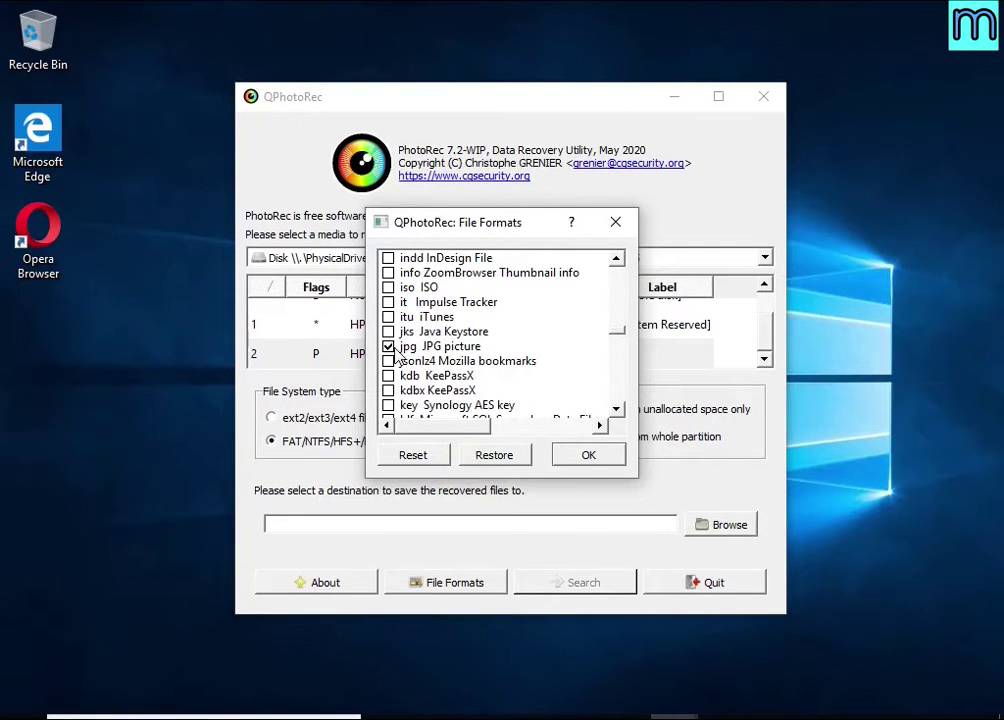
scroll(490, 355, down, 15)
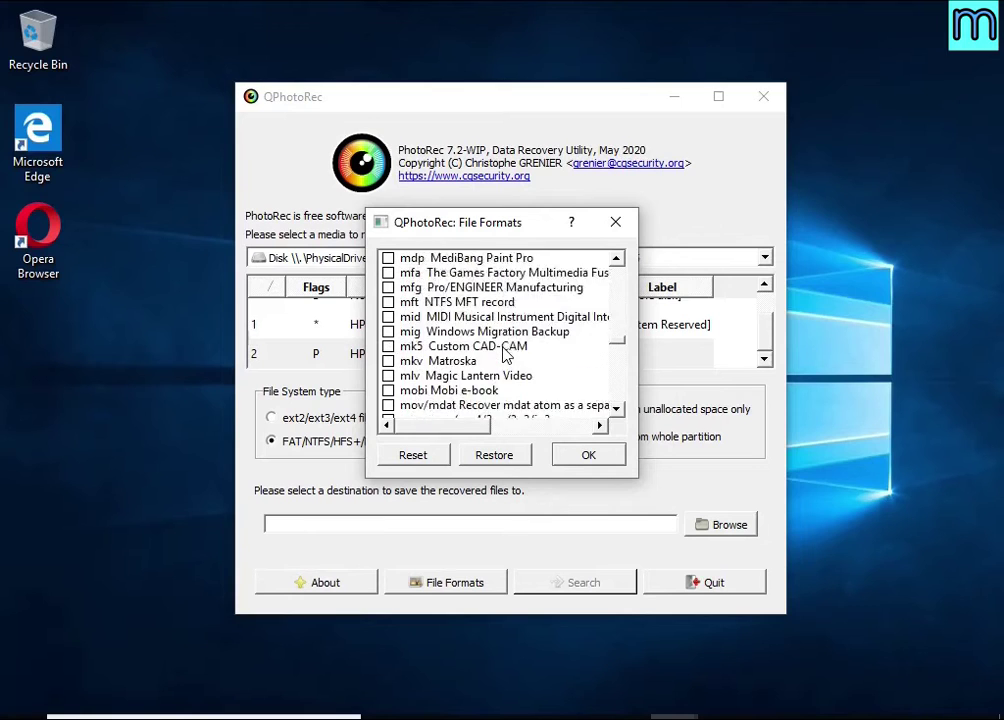
scroll(505, 355, down, 3)
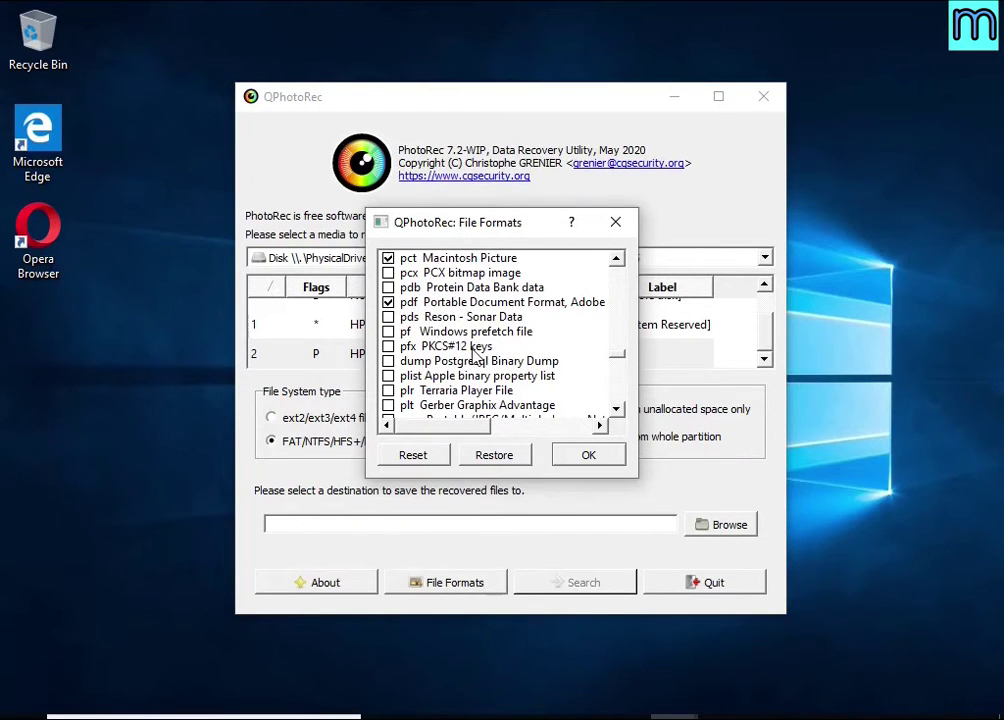
Enable the zip archive format, which covers OpenOffice and MSOffice 2007 files, and accept the format selection
scroll(476, 354, down, 20)
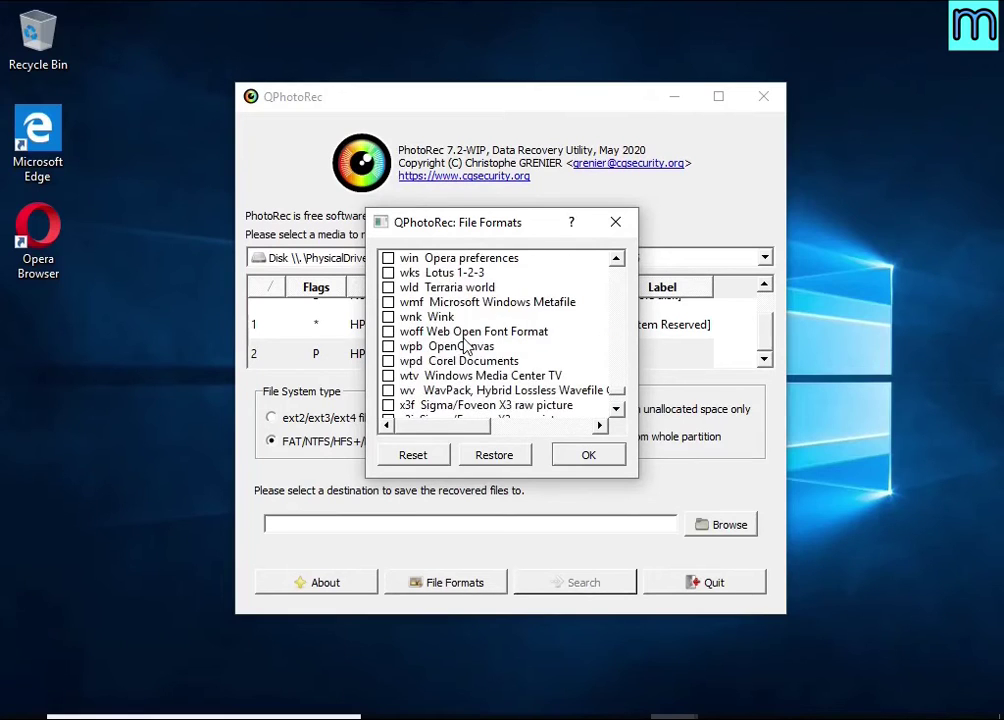
scroll(463, 344, down, 4)
click(524, 423)
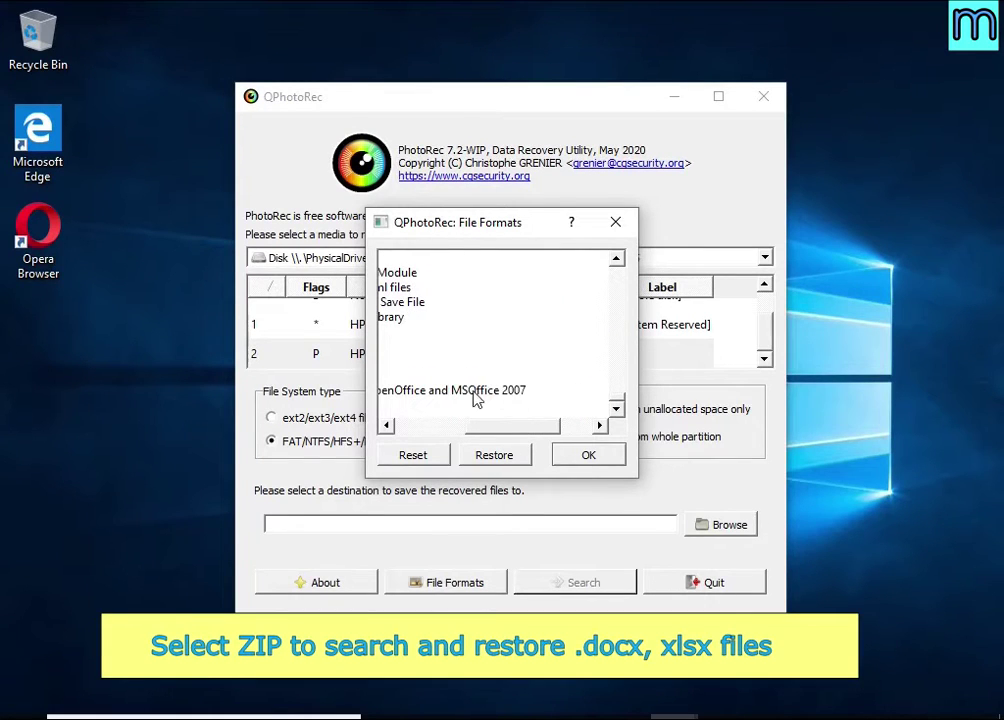
drag(507, 421, 405, 437)
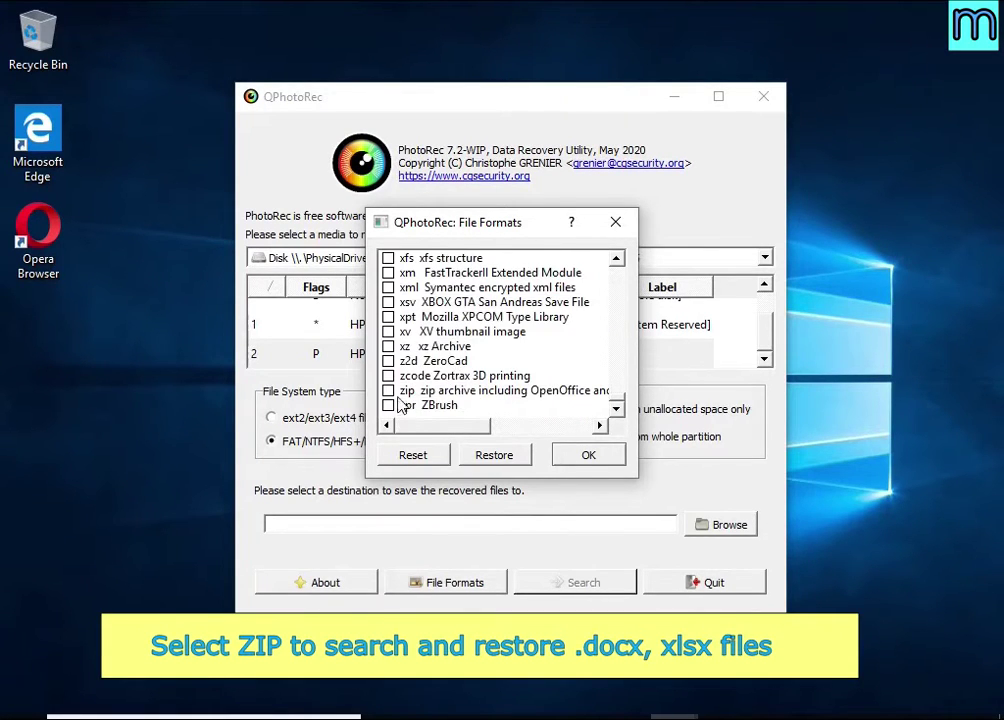
click(388, 390)
click(600, 458)
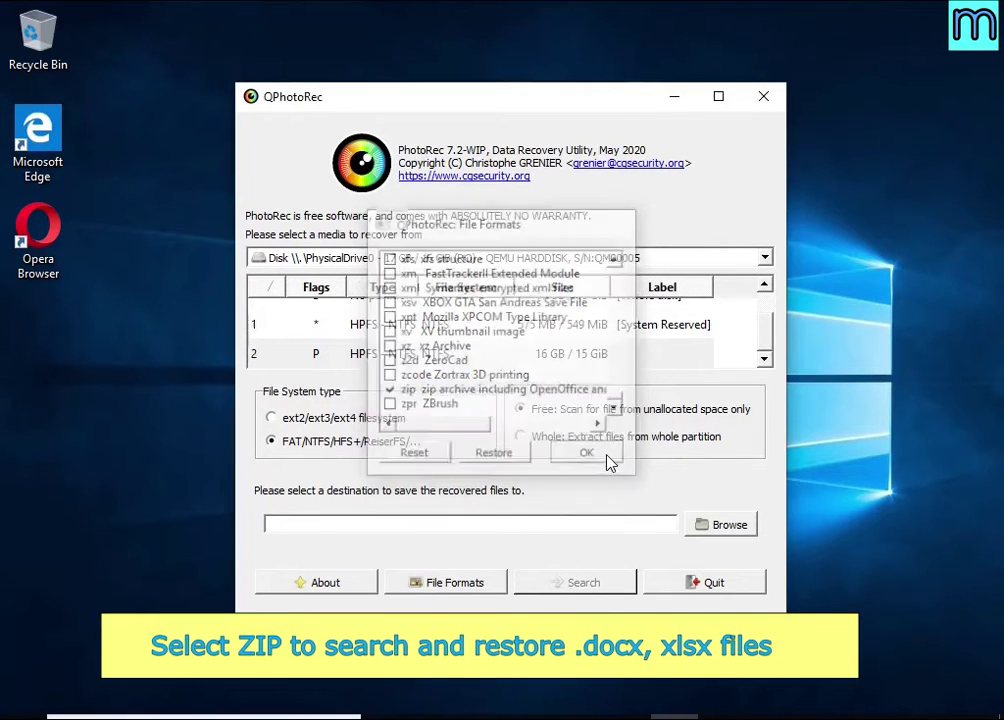
Scan the partition's unallocated space only, saving recovered files to USB Drive (E:), and quit QPhotoRec once the recovery finishes
click(601, 439)
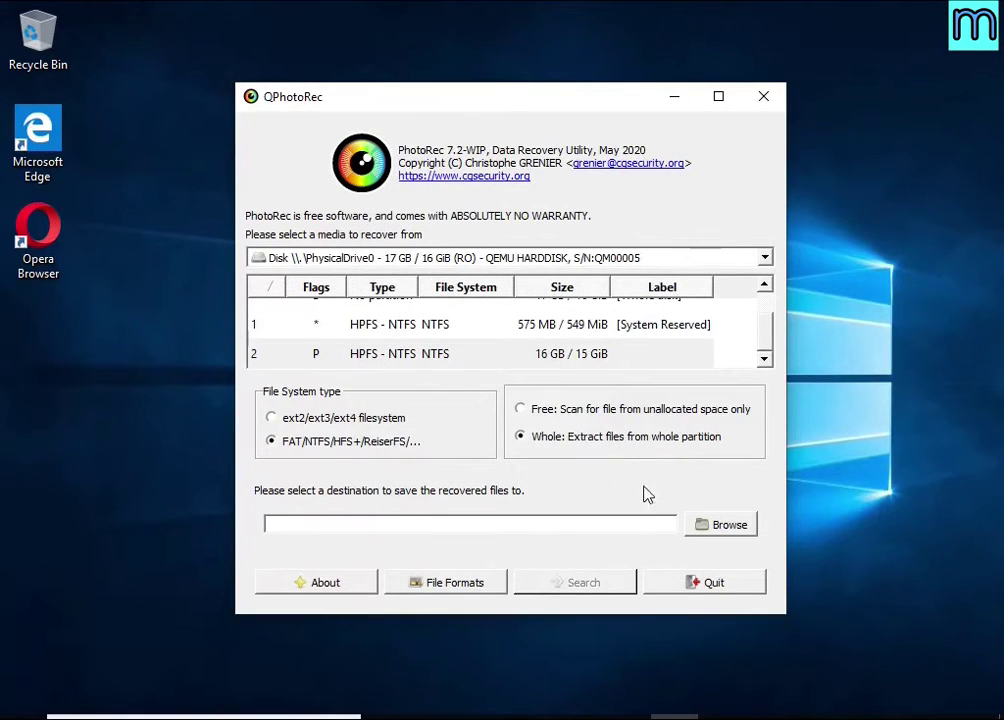
click(710, 527)
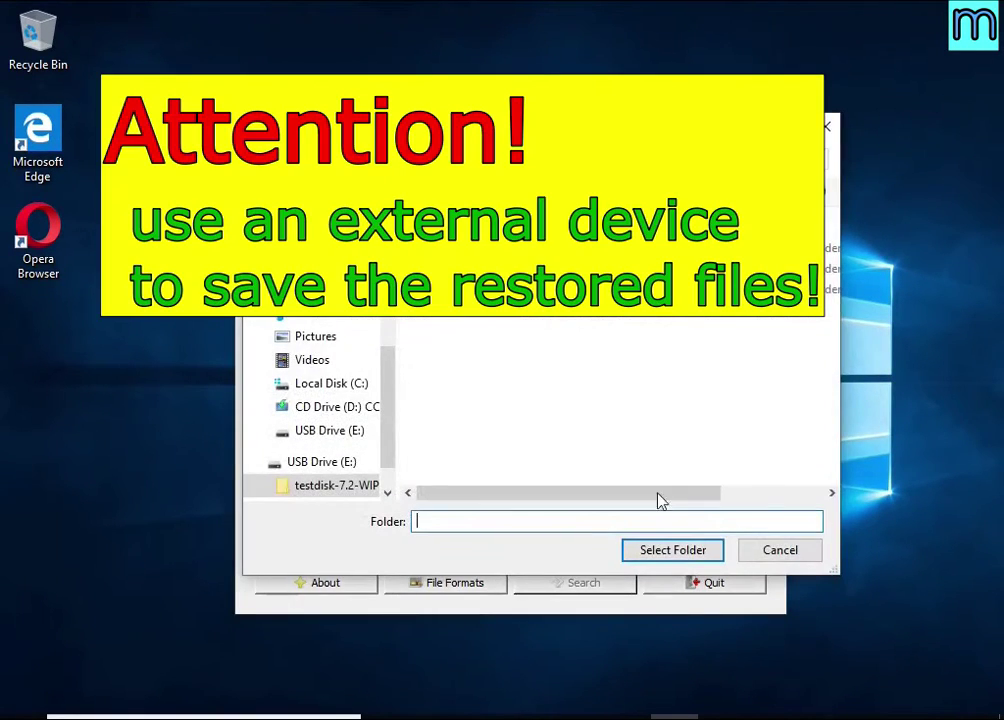
click(323, 472)
click(645, 553)
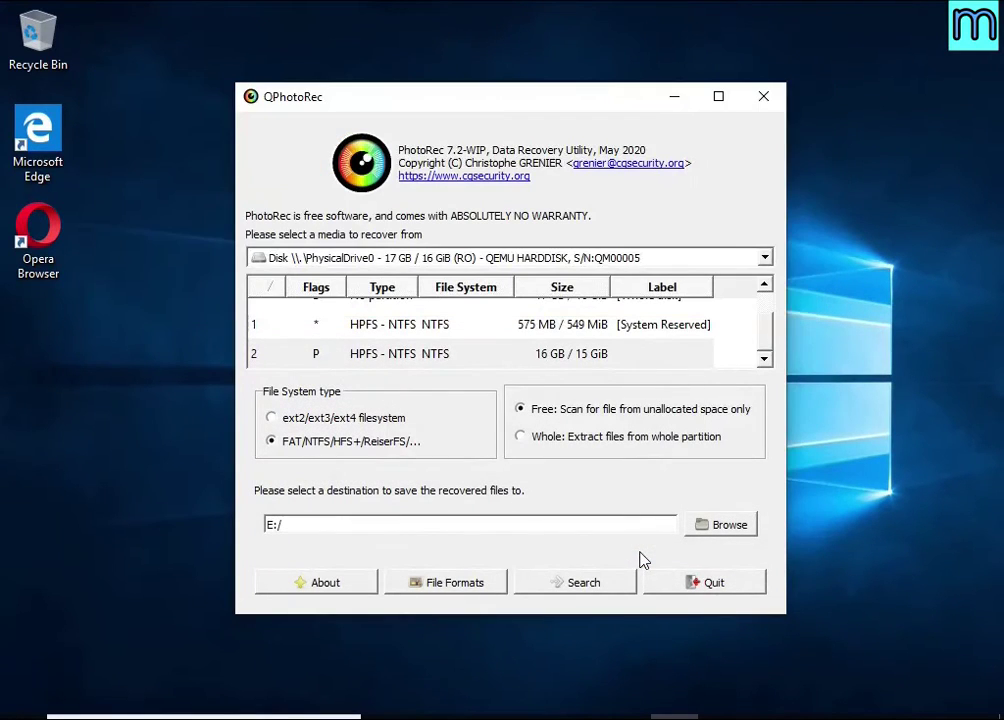
click(584, 585)
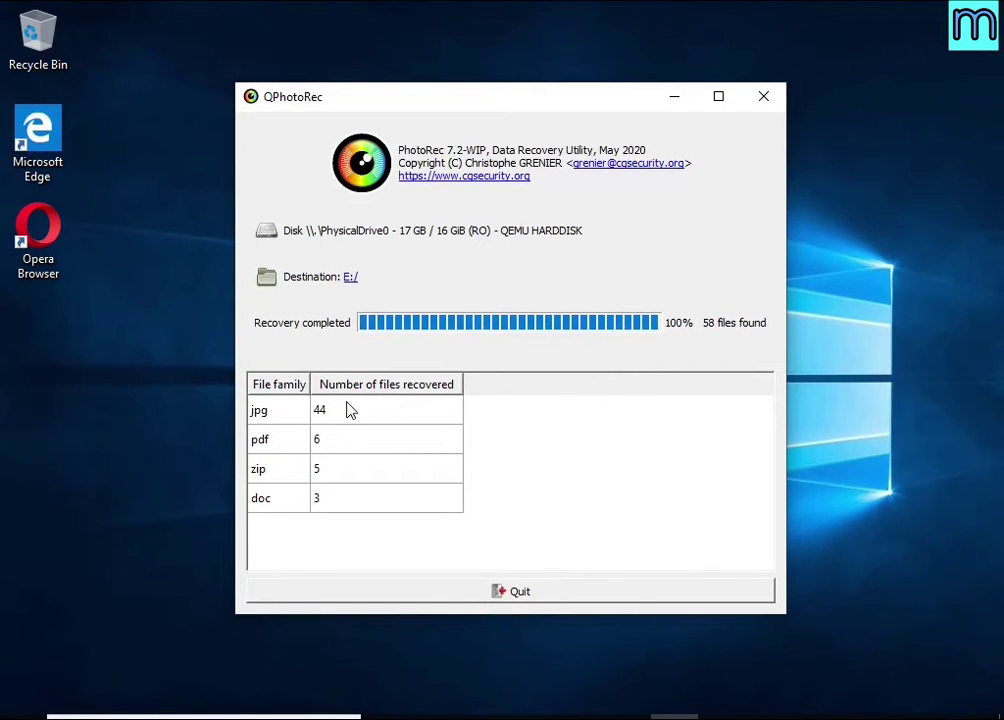
click(519, 591)
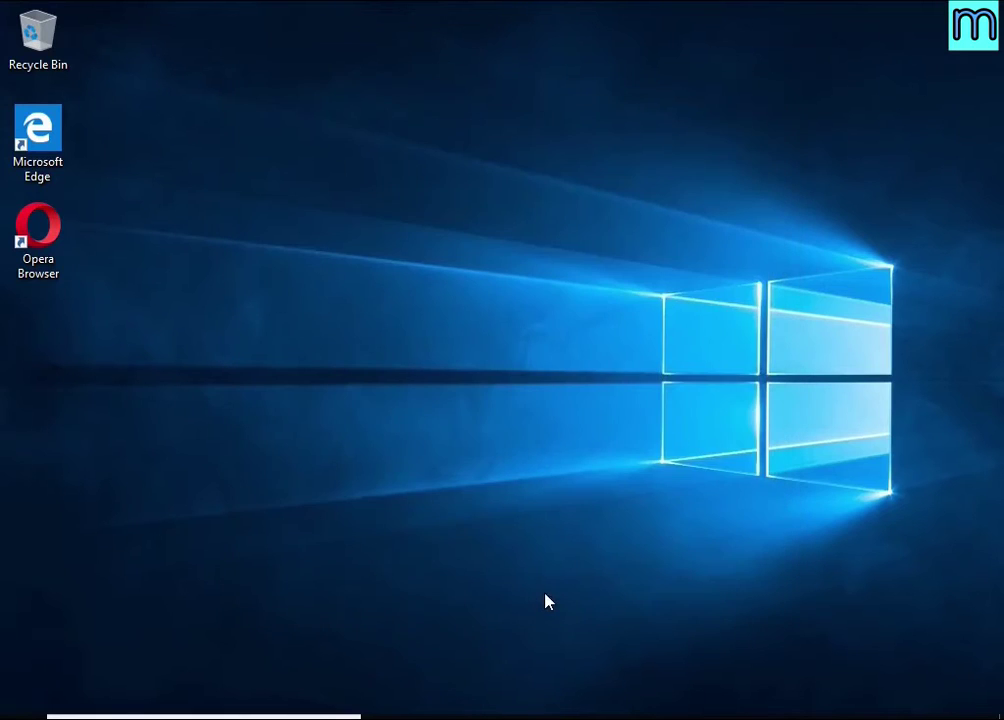
Open the recup_dir.1 folder on USB Drive (E:) in File Explorer and sort its files by size, largest first
key(super+e)
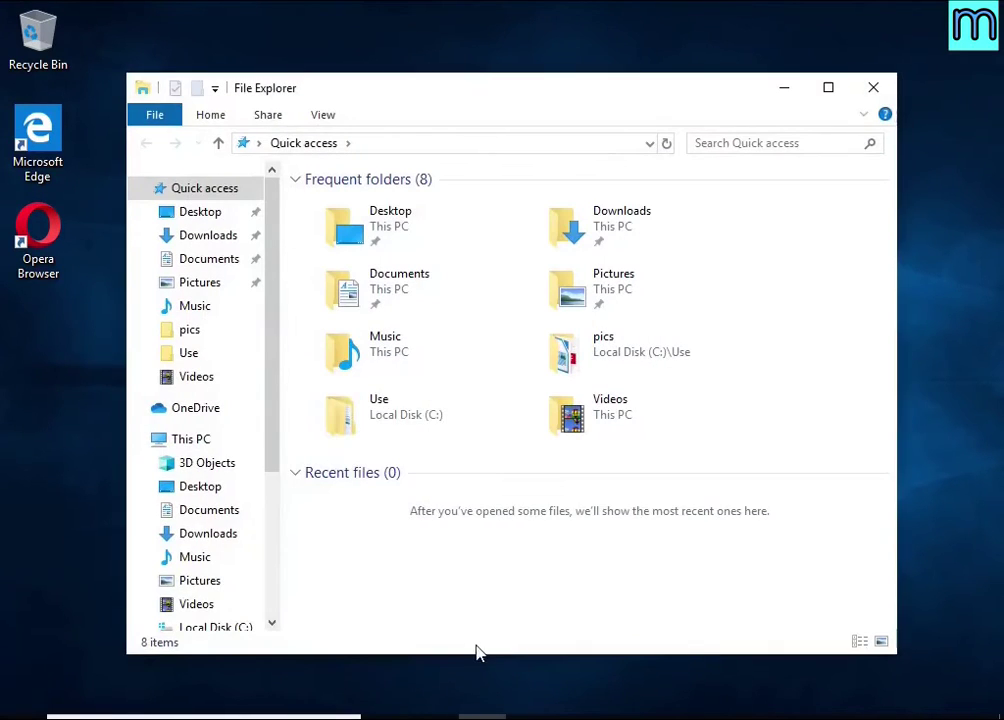
scroll(190, 571, down, 2)
click(200, 541)
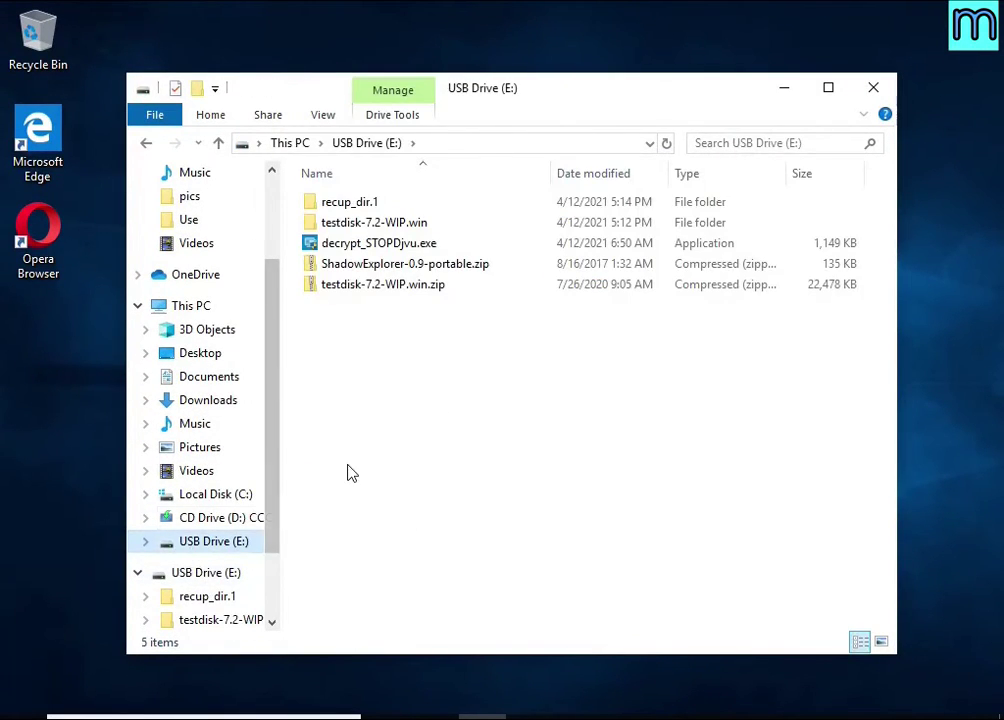
click(361, 208)
double_click(363, 206)
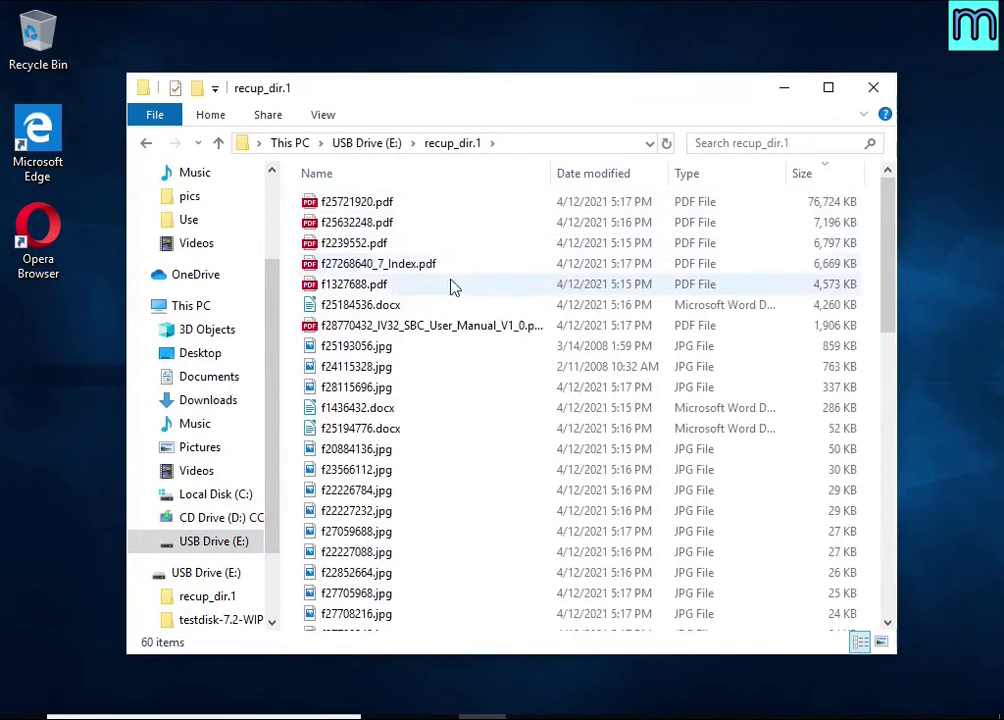
click(818, 180)
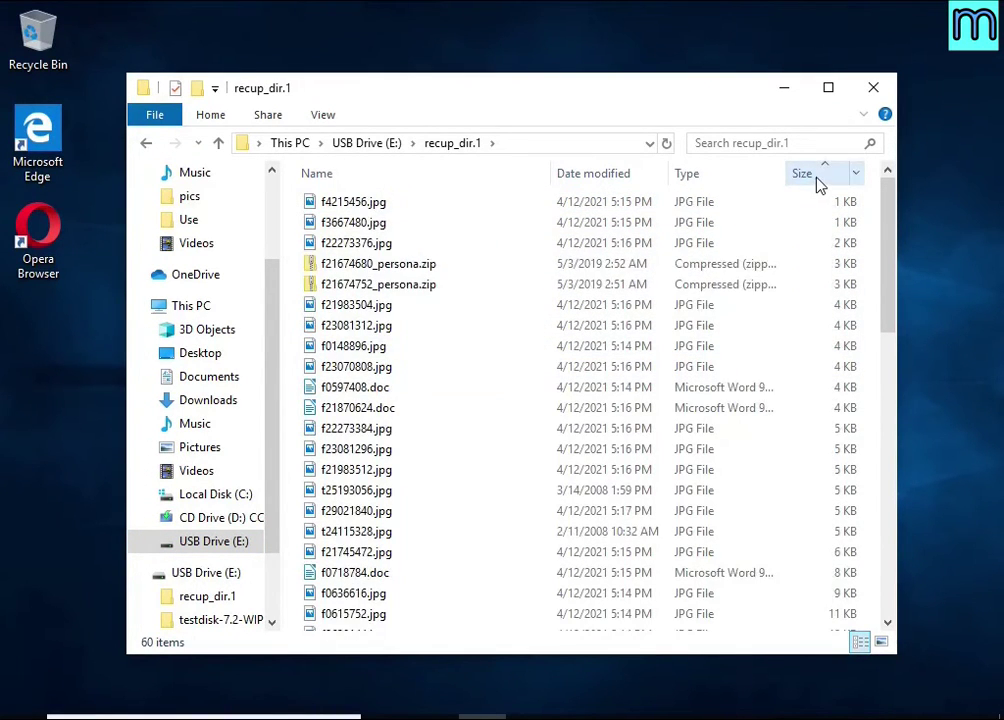
click(818, 180)
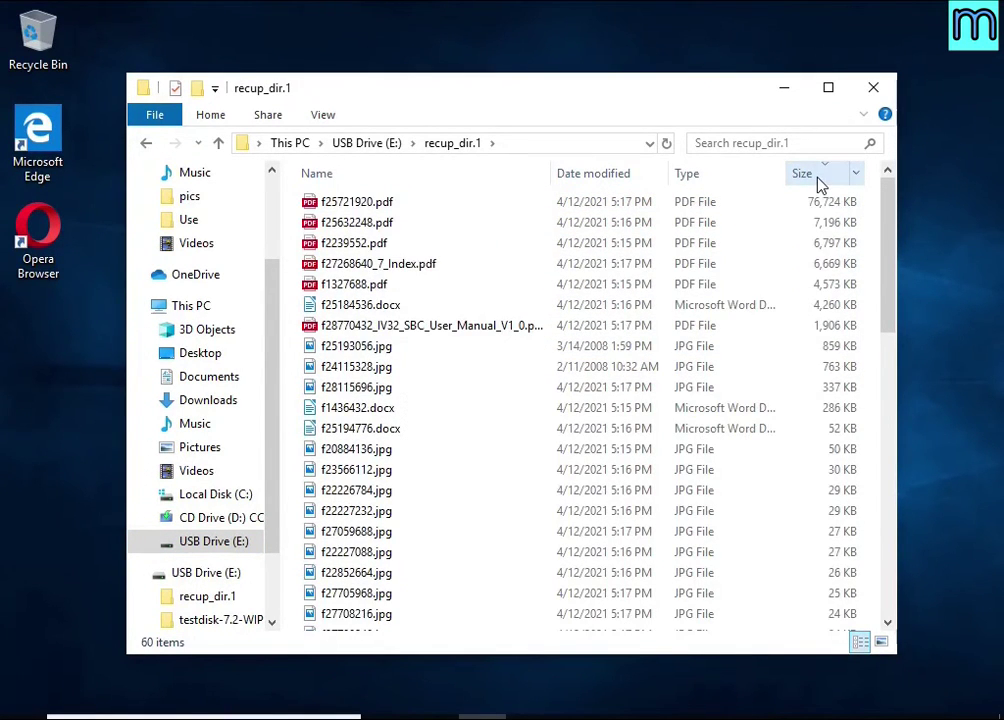
View the recovered f28770432_IV32_SBC_User_Manual_V1_0.pdf to check that its pages are readable, and close it
double_click(495, 328)
scroll(540, 310, down, 10)
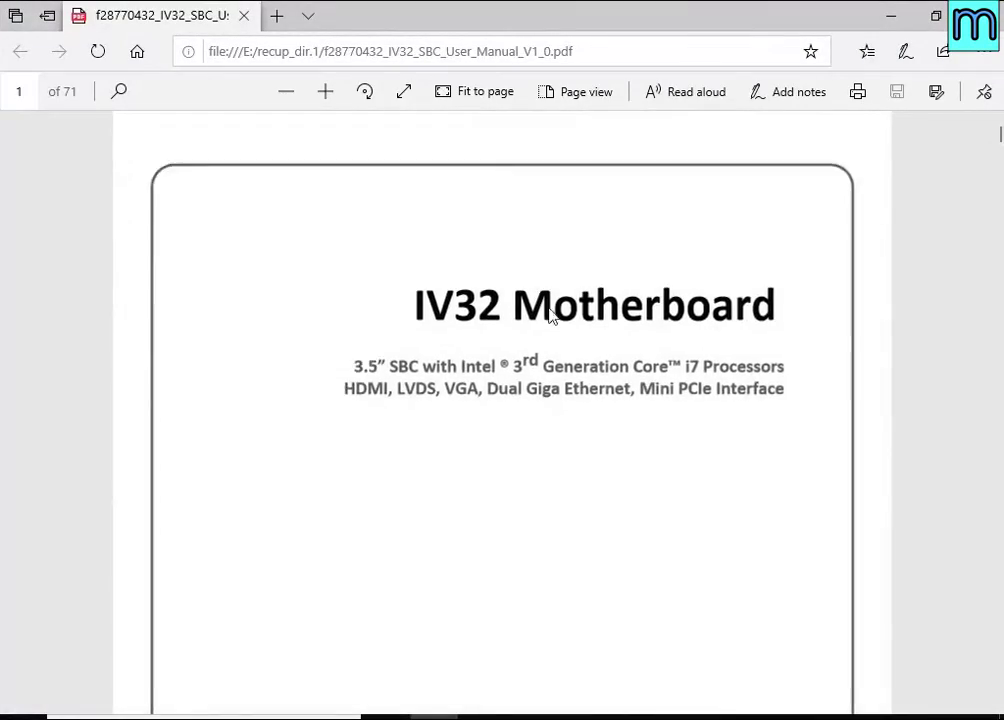
scroll(563, 328, down, 1)
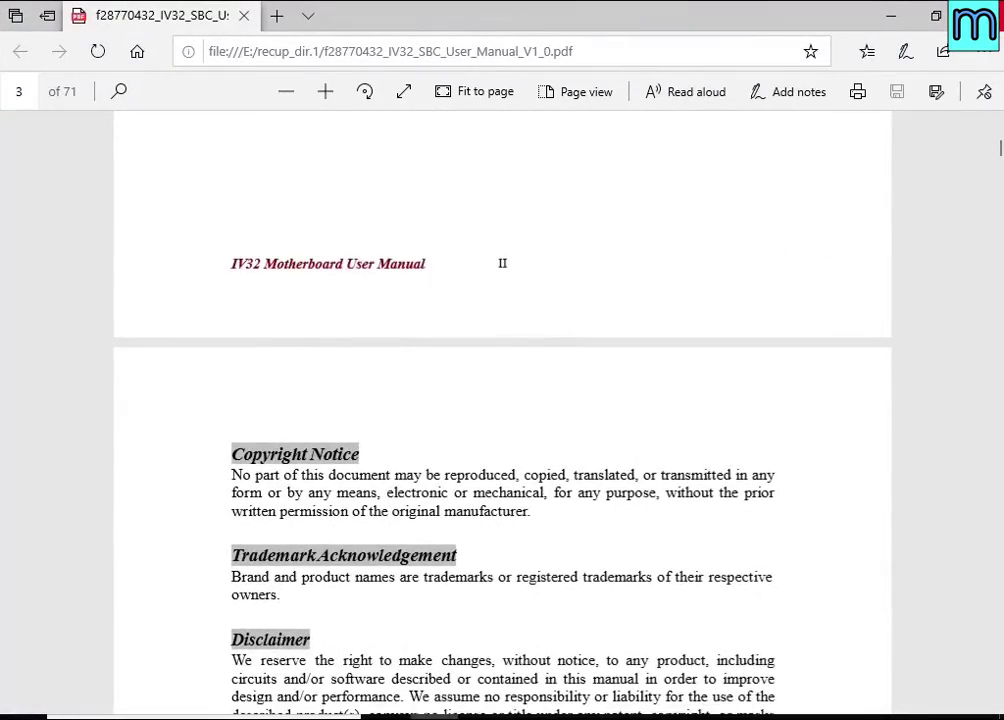
click(985, 16)
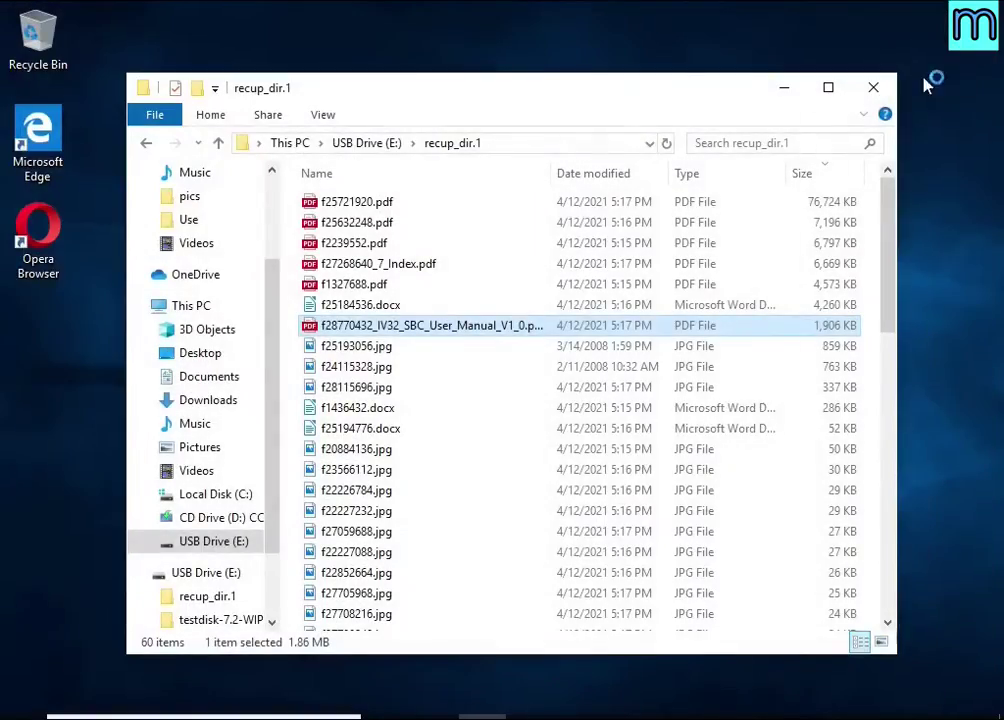
View the recovered pictures f25193056.jpg and f24115328.jpg and close each one
double_click(446, 352)
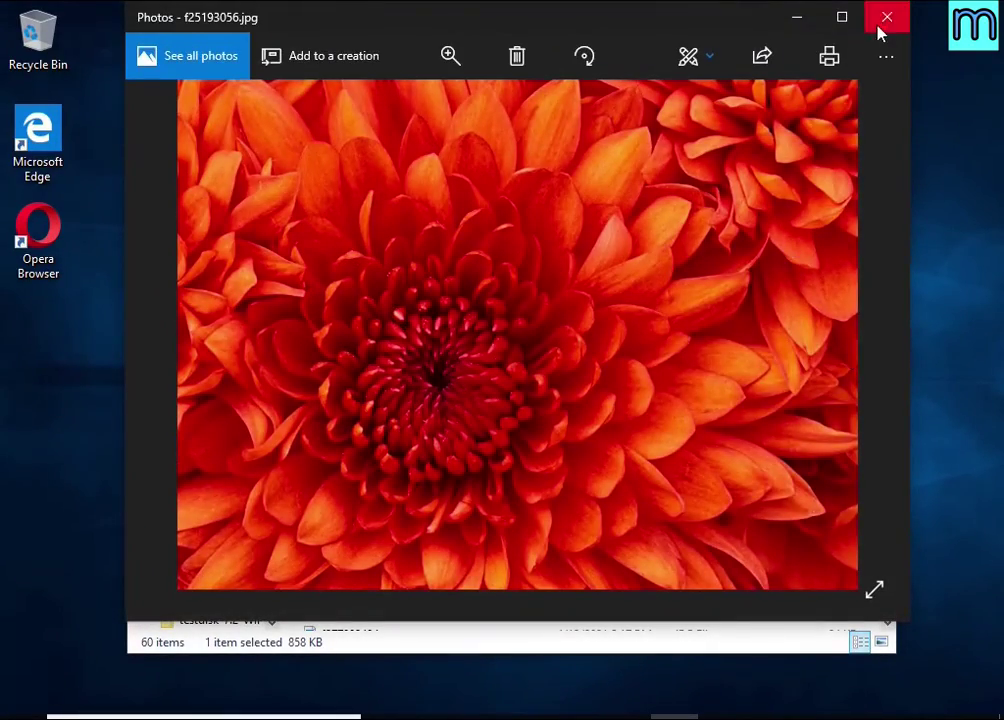
click(880, 33)
double_click(407, 380)
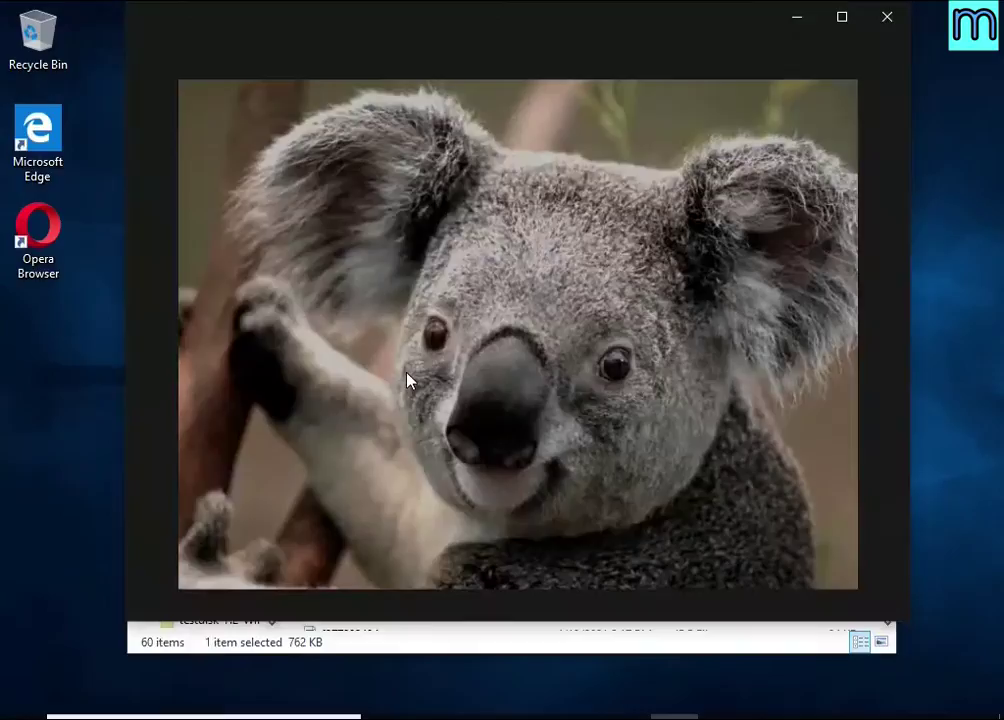
click(886, 17)
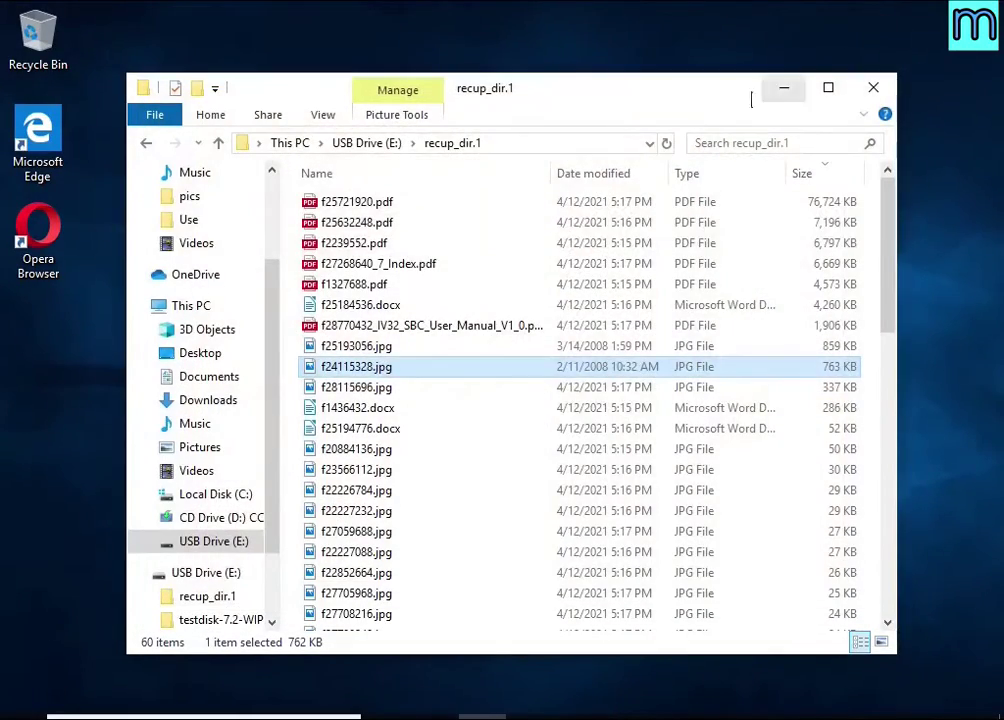
Check the contents of the recovered f1436432.docx in LibreOffice Writer, and close it and the recup_dir.1 folder window
double_click(425, 408)
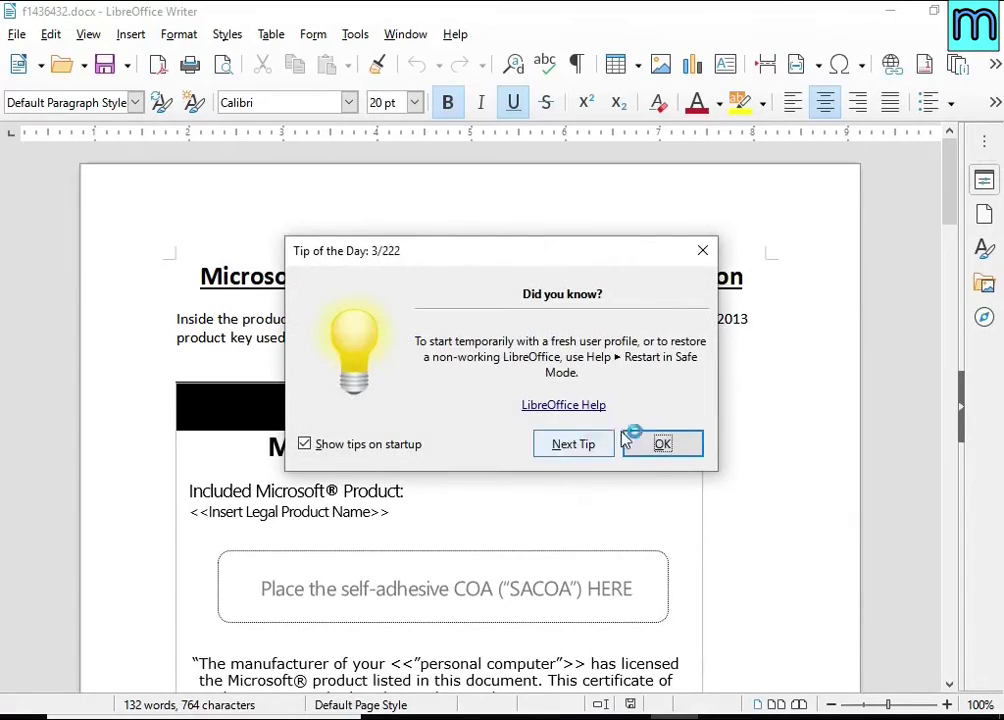
click(640, 437)
scroll(383, 355, down, 6)
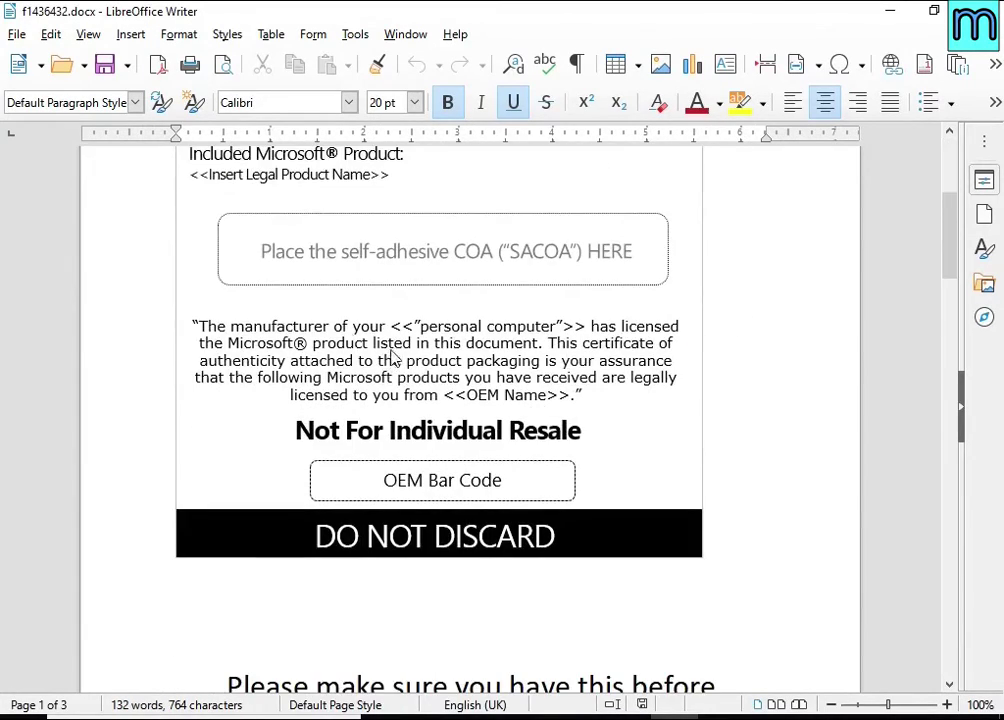
scroll(637, 499, down, 6)
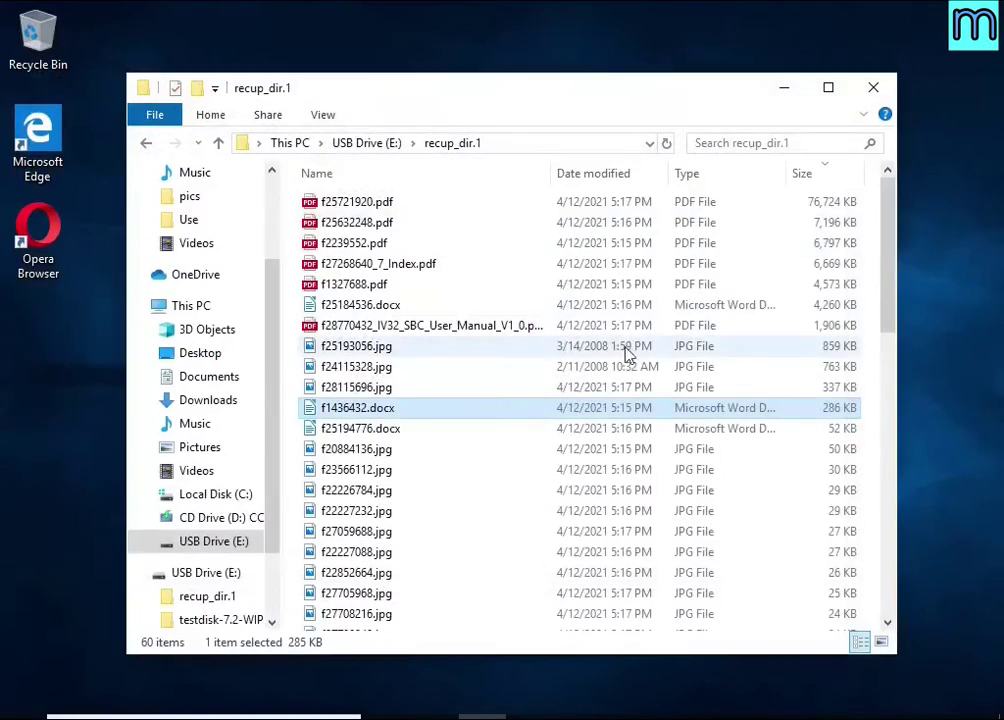
scroll(617, 350, down, 7)
scroll(607, 348, up, 7)
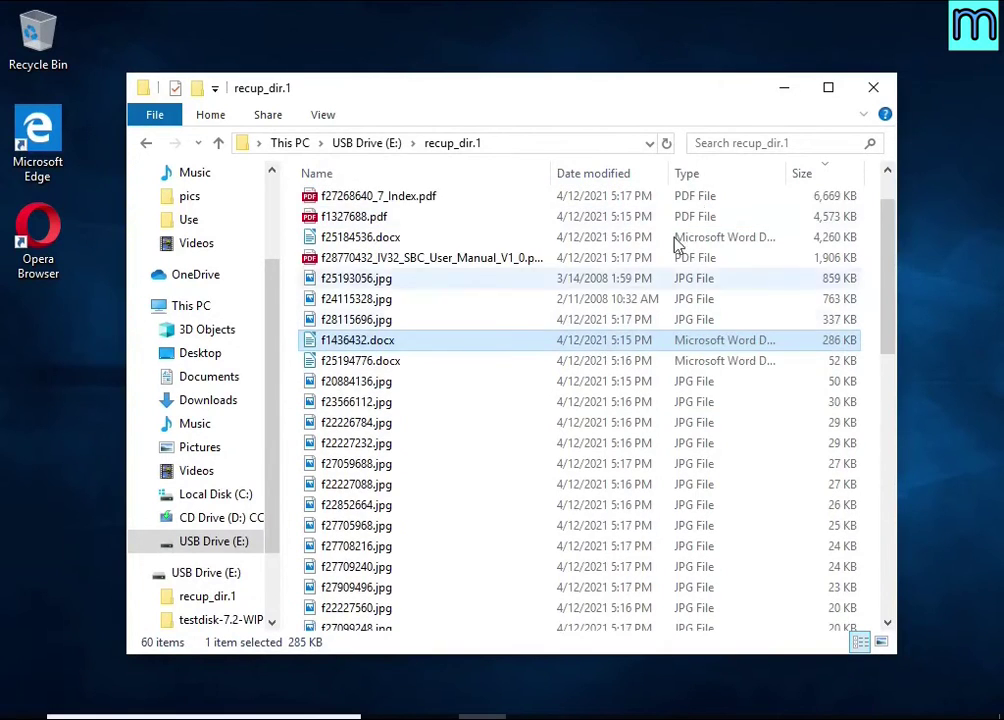
click(873, 87)
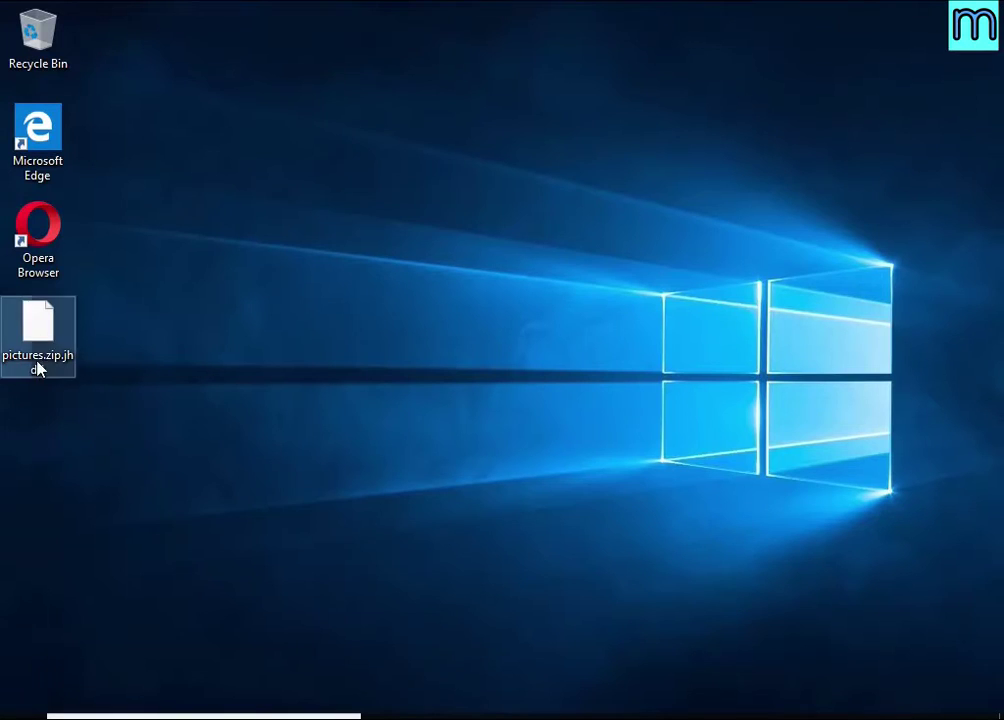
Try to open pictures.zip.jhdd from the desktop and inspect the file's type in its properties
double_click(54, 378)
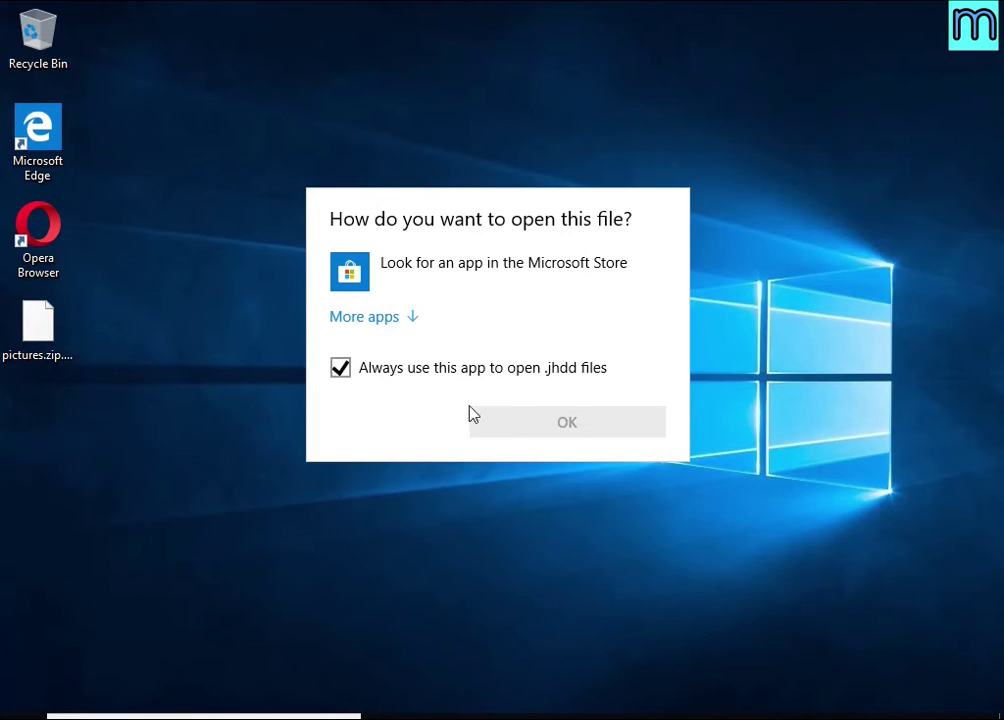
click(45, 365)
right_click(45, 362)
click(95, 625)
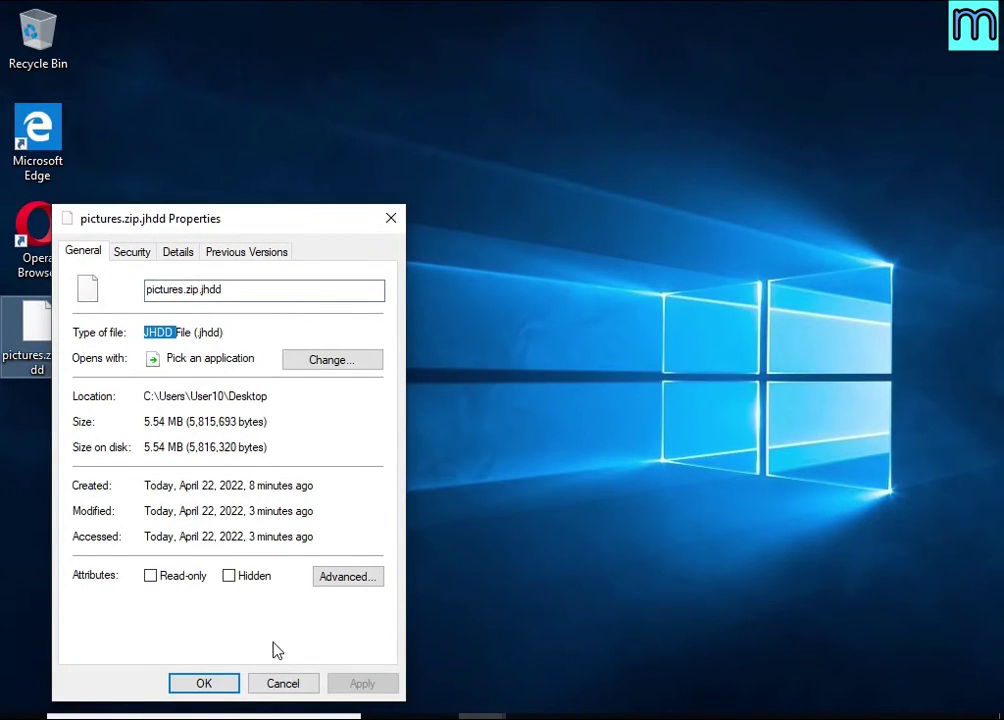
click(283, 683)
Rename pictures.zip.jhdd on the desktop as pictures.zip, accept the extension change, and open the archive
right_click(63, 352)
click(110, 589)
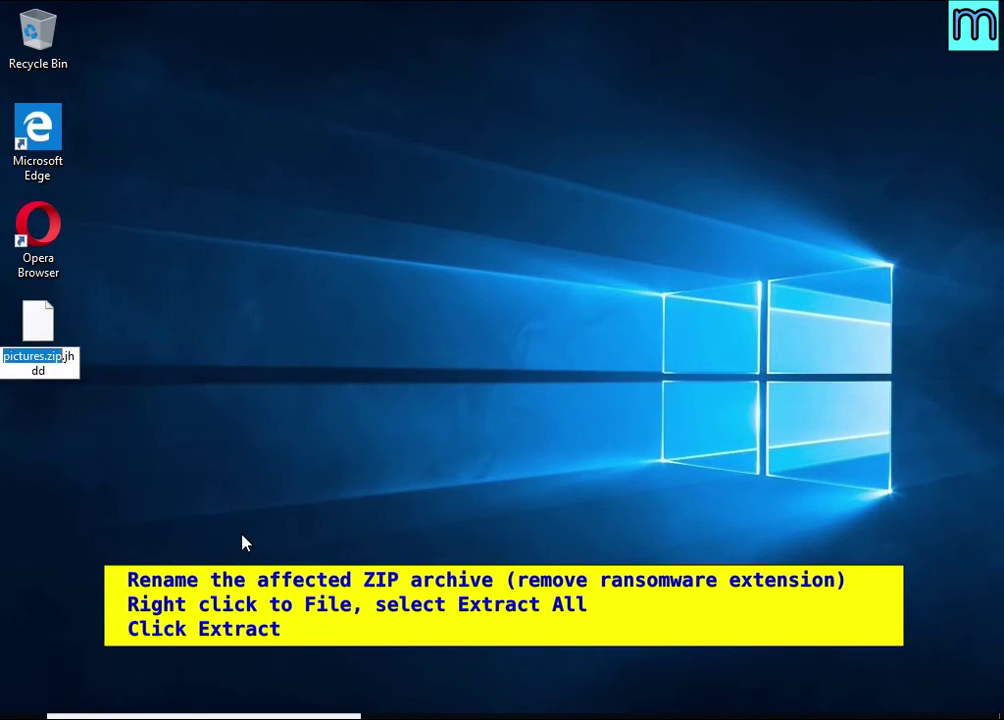
key(BackSpace)
key(BackSpace)
key(BackSpace)
key(Return)
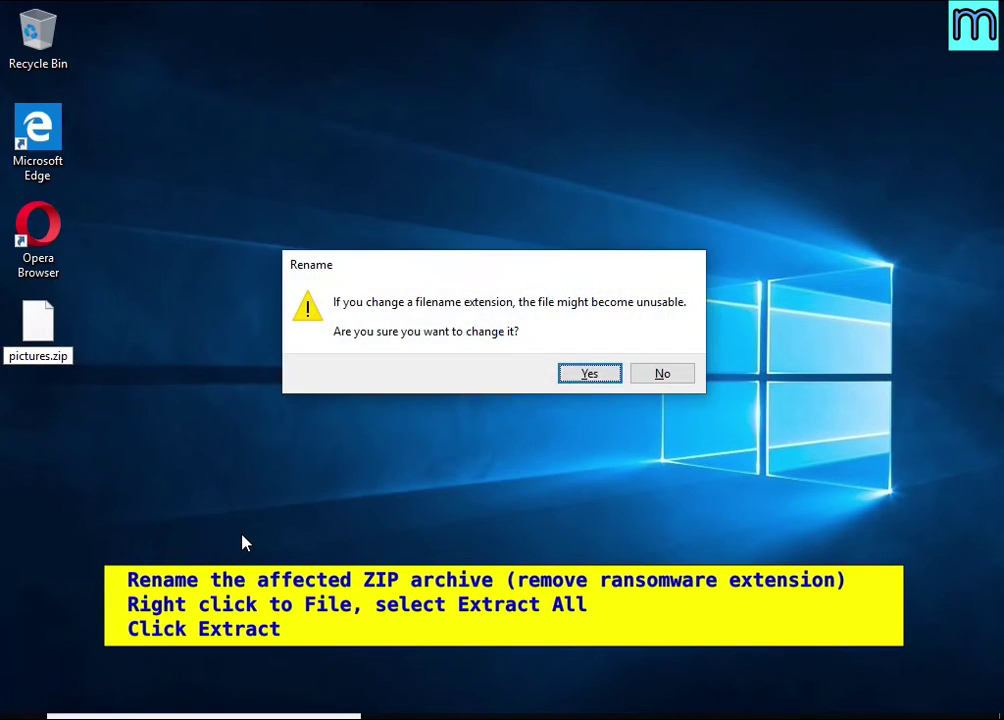
click(589, 373)
double_click(52, 338)
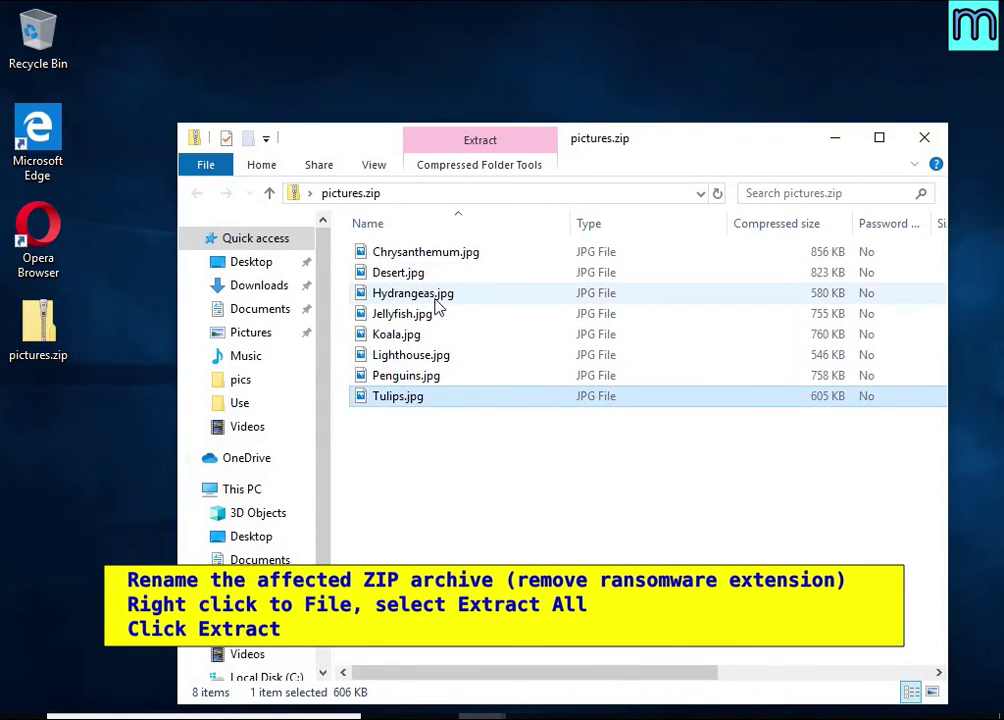
click(430, 252)
shift+click(453, 396)
right_click(463, 355)
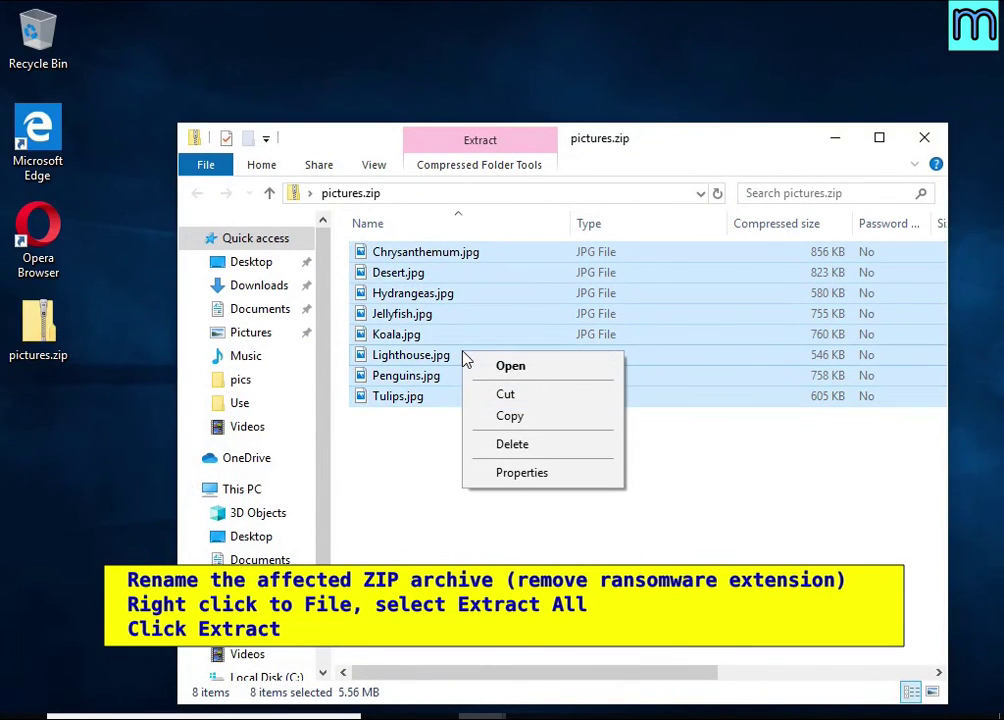
click(416, 517)
Check the archive's pictures by trying to open Desert.jpg, Chrysanthemum.jpg and Hydrangeas.jpg, and close the pictures.zip window
double_click(430, 273)
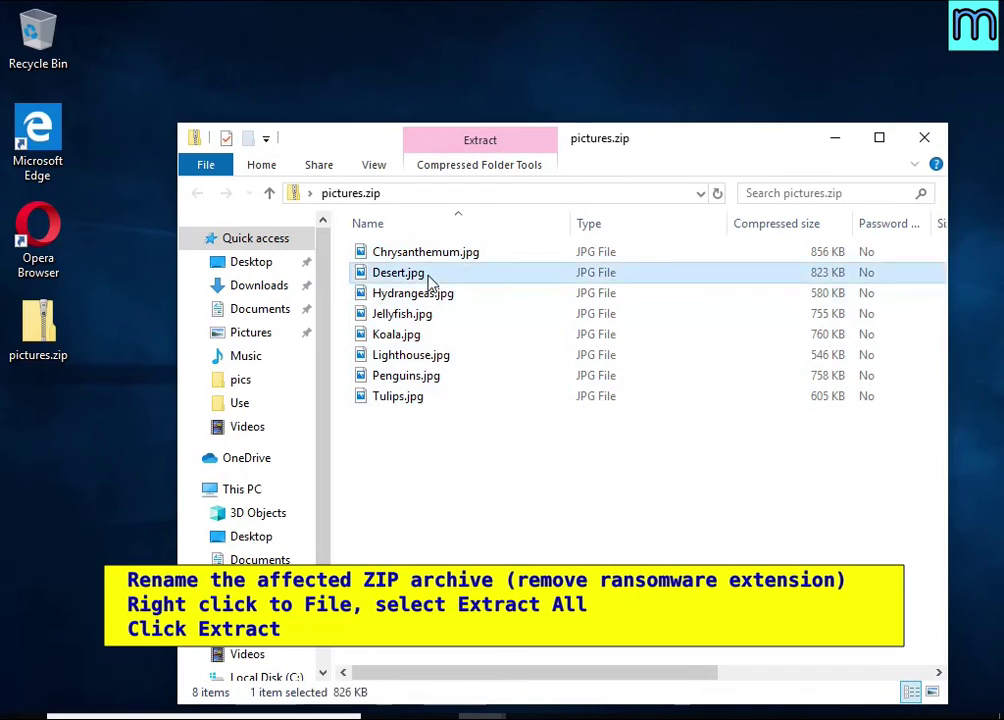
double_click(459, 273)
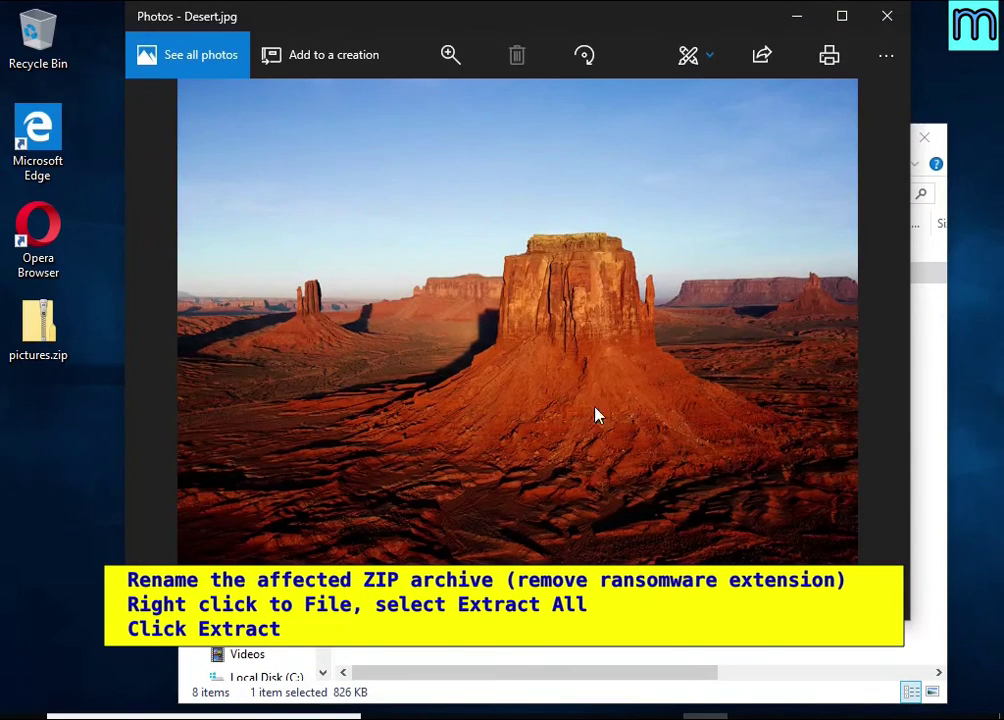
click(886, 18)
double_click(425, 251)
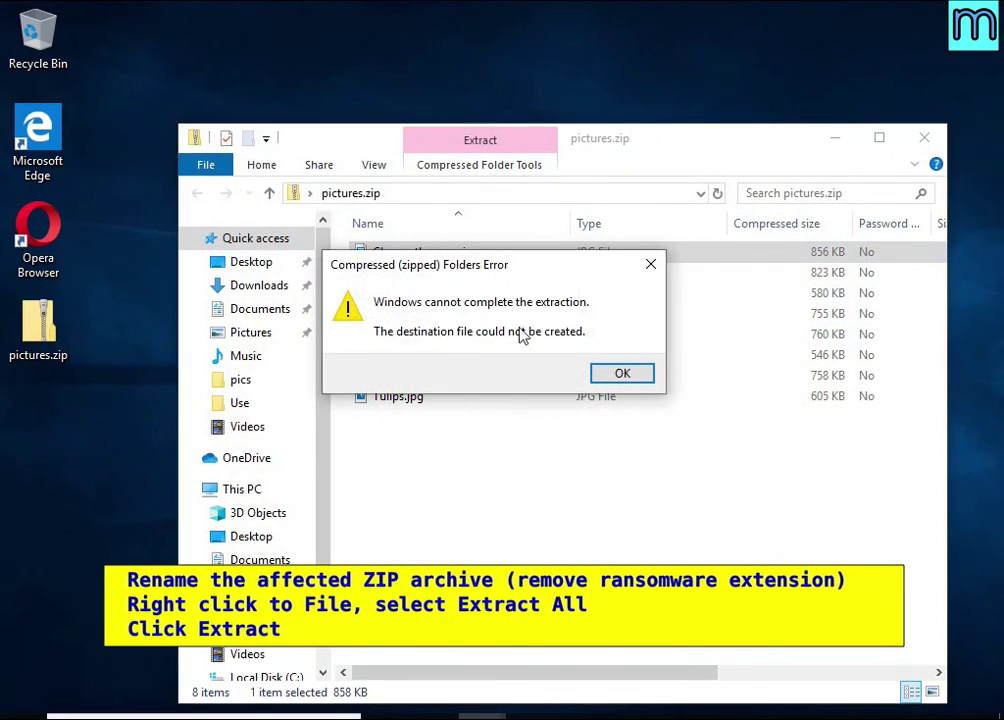
click(622, 373)
double_click(400, 293)
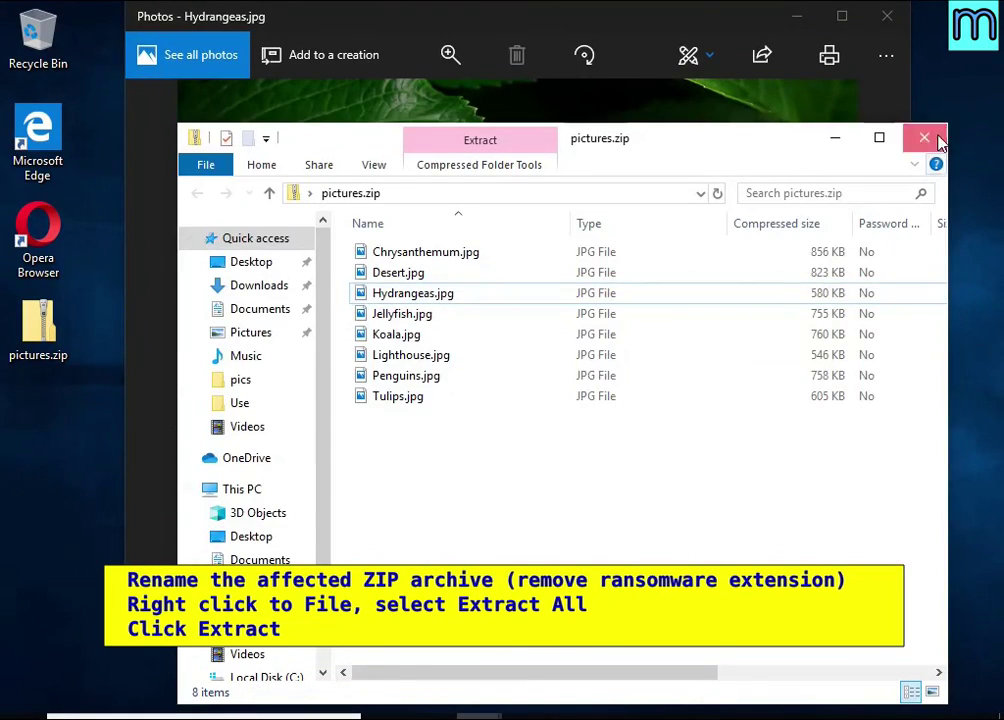
click(937, 141)
Extract all files from pictures.zip into the pictures folder on the desktop, skipping Chrysanthemum.jpg
right_click(40, 330)
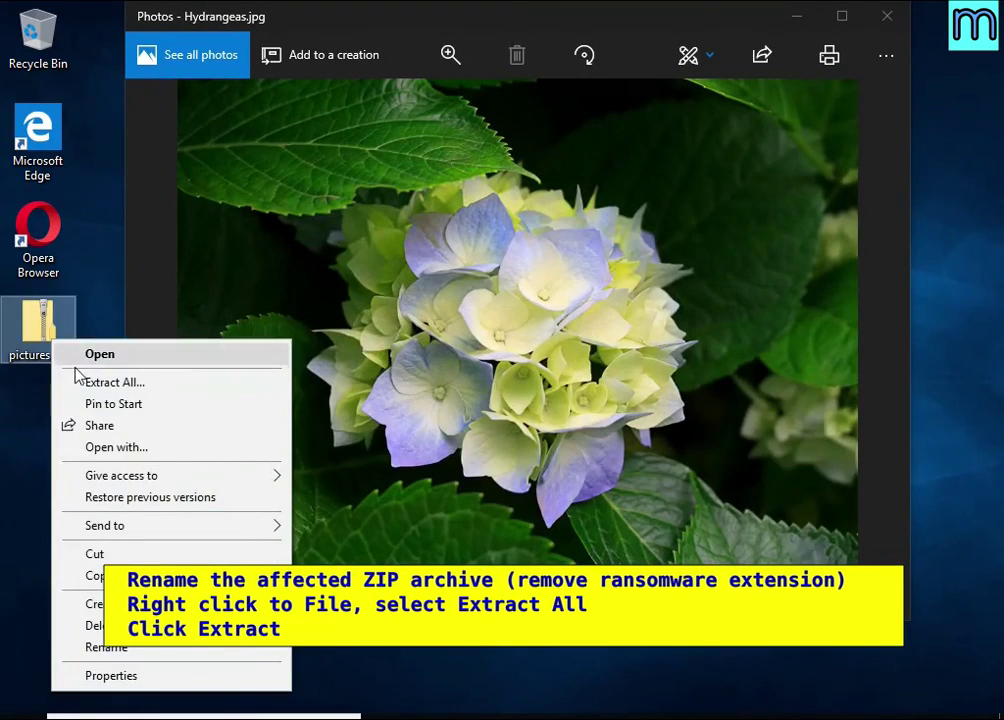
click(117, 381)
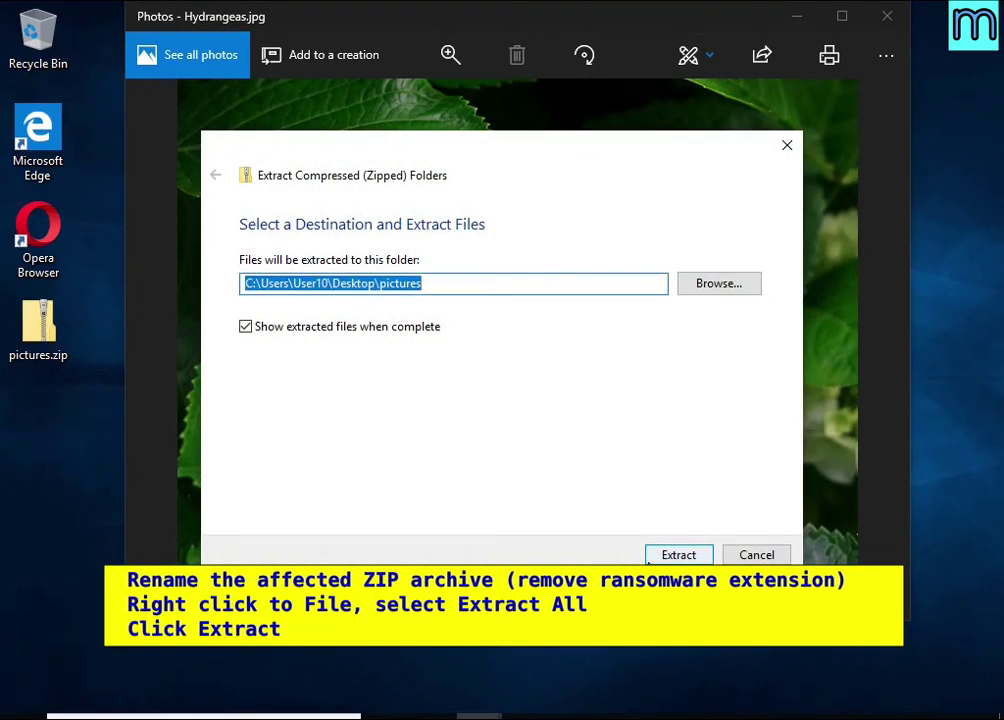
click(678, 555)
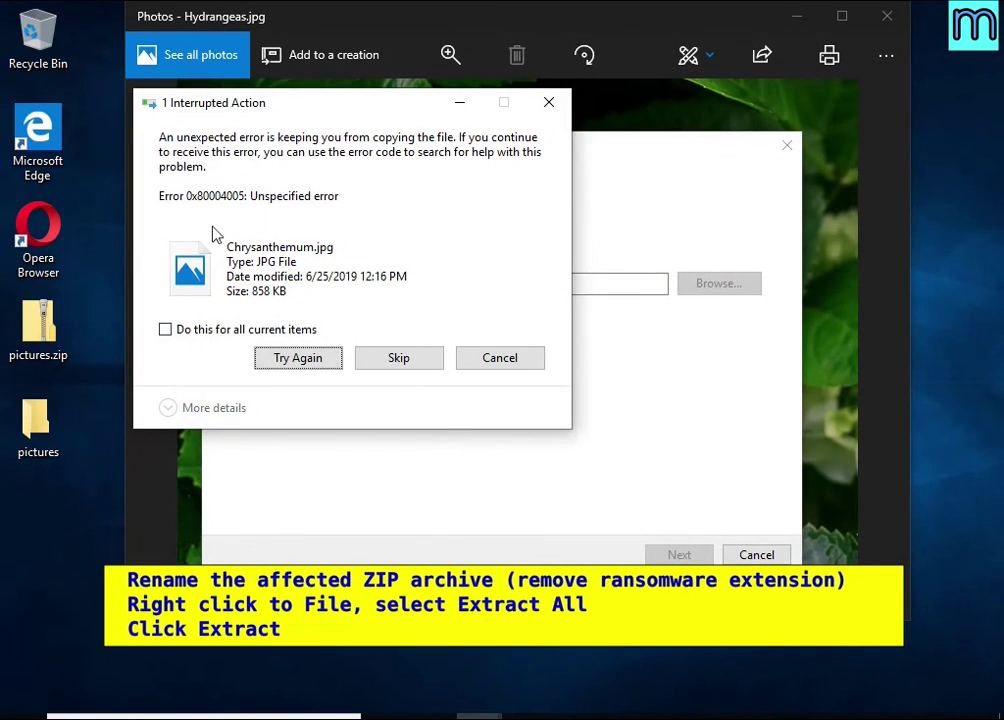
click(396, 362)
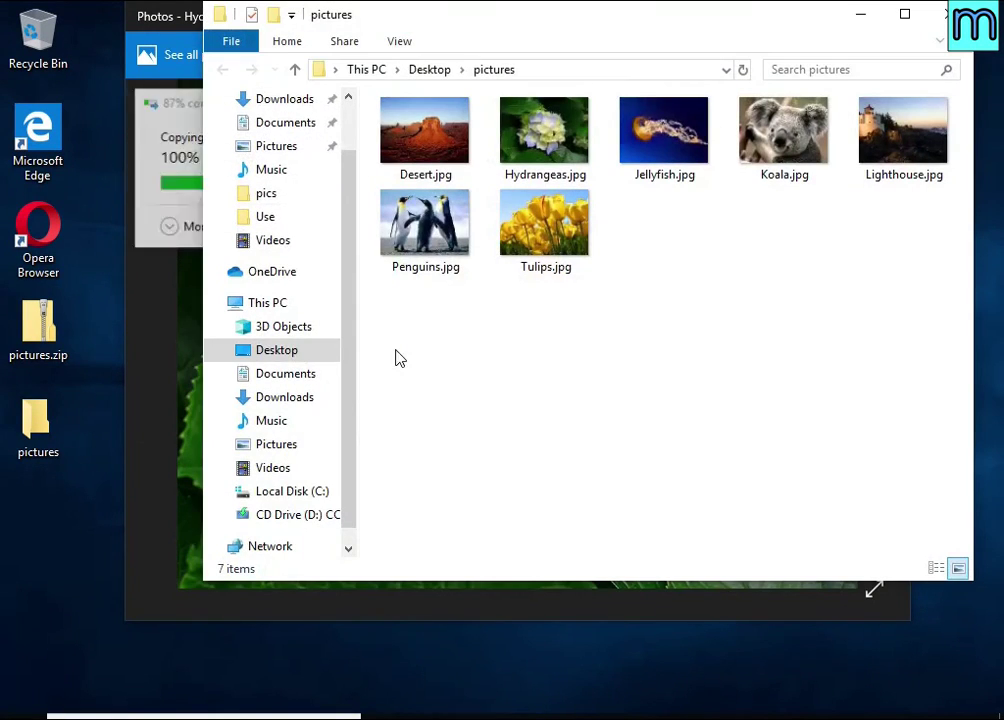
Go through the extracted images in the pictures folder one by one and open Tulips.jpg
key(Right)
key(Right)
key(Right)
key(Right)
key(Right)
key(Right)
key(Right)
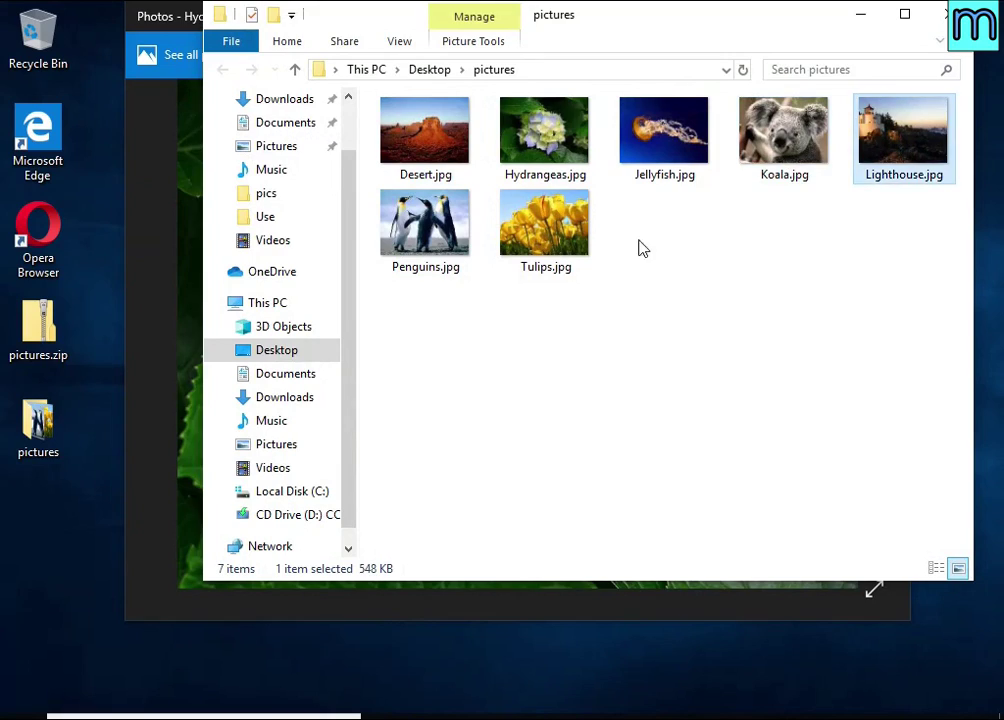
key(Return)
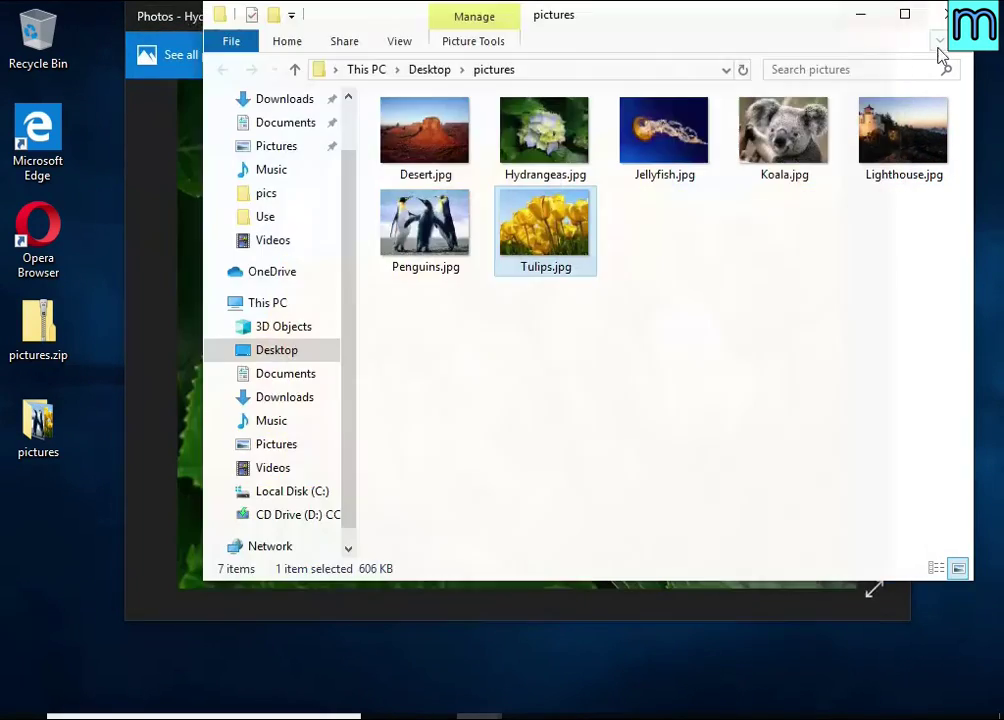